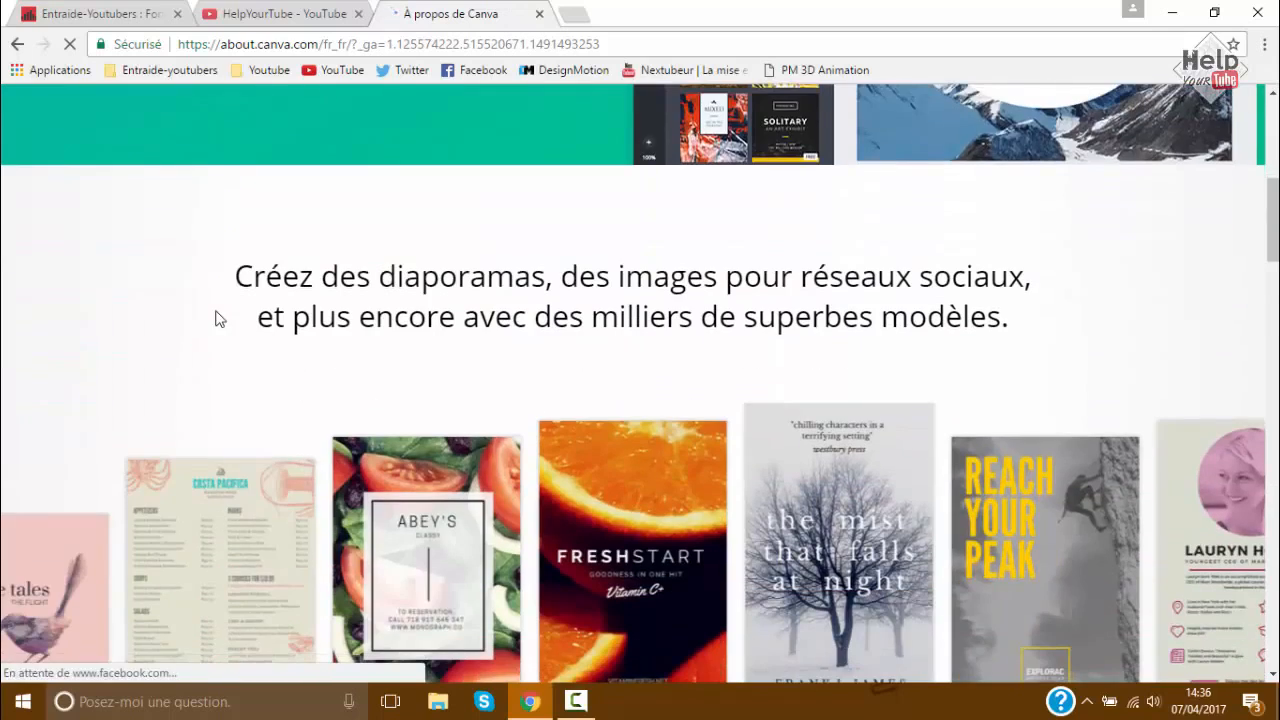
Step: Review Canva's about page, including the sample designs, photo filters, free icons and shapes, fonts and user figures
scroll(217, 317, down, 2)
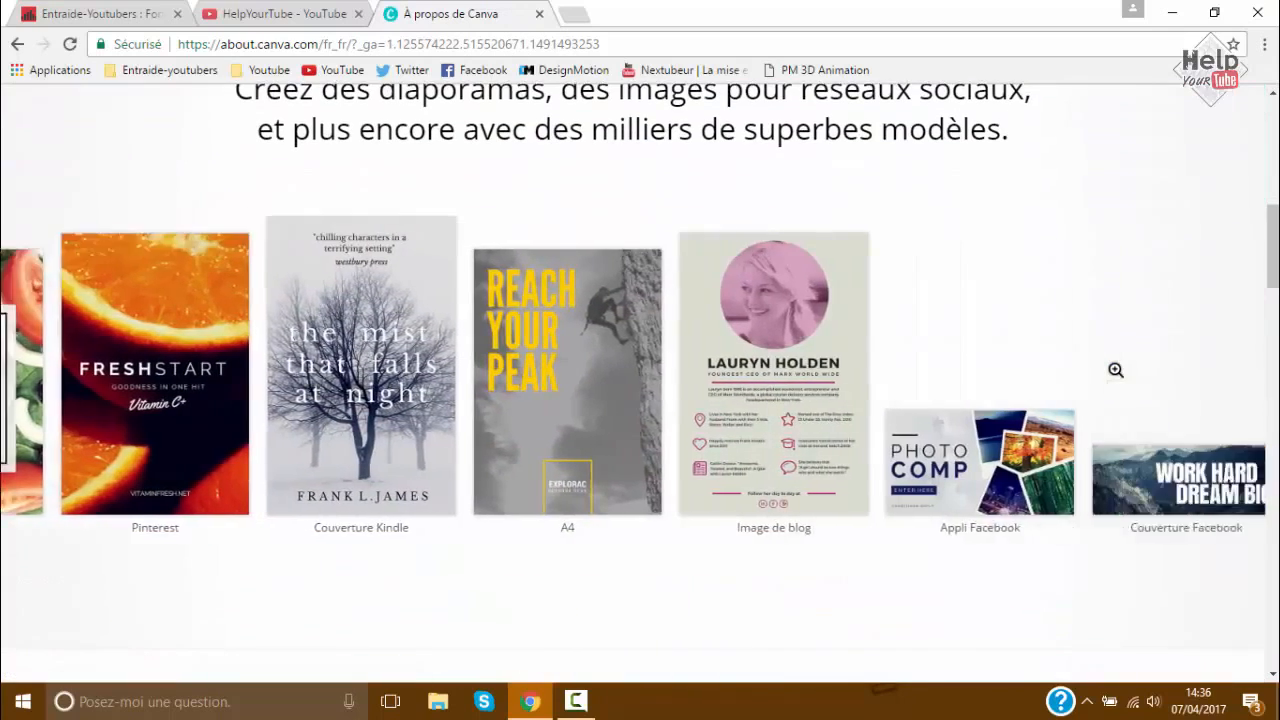
scroll(1100, 363, down, 6)
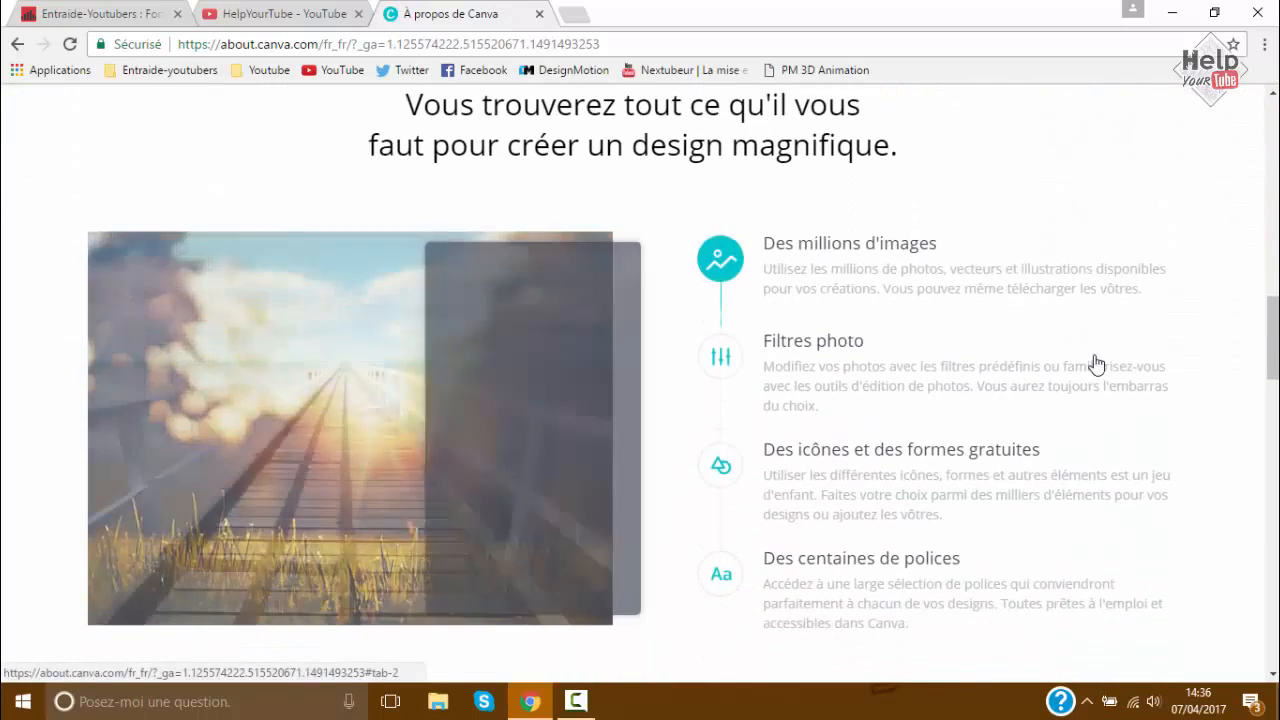
click(738, 364)
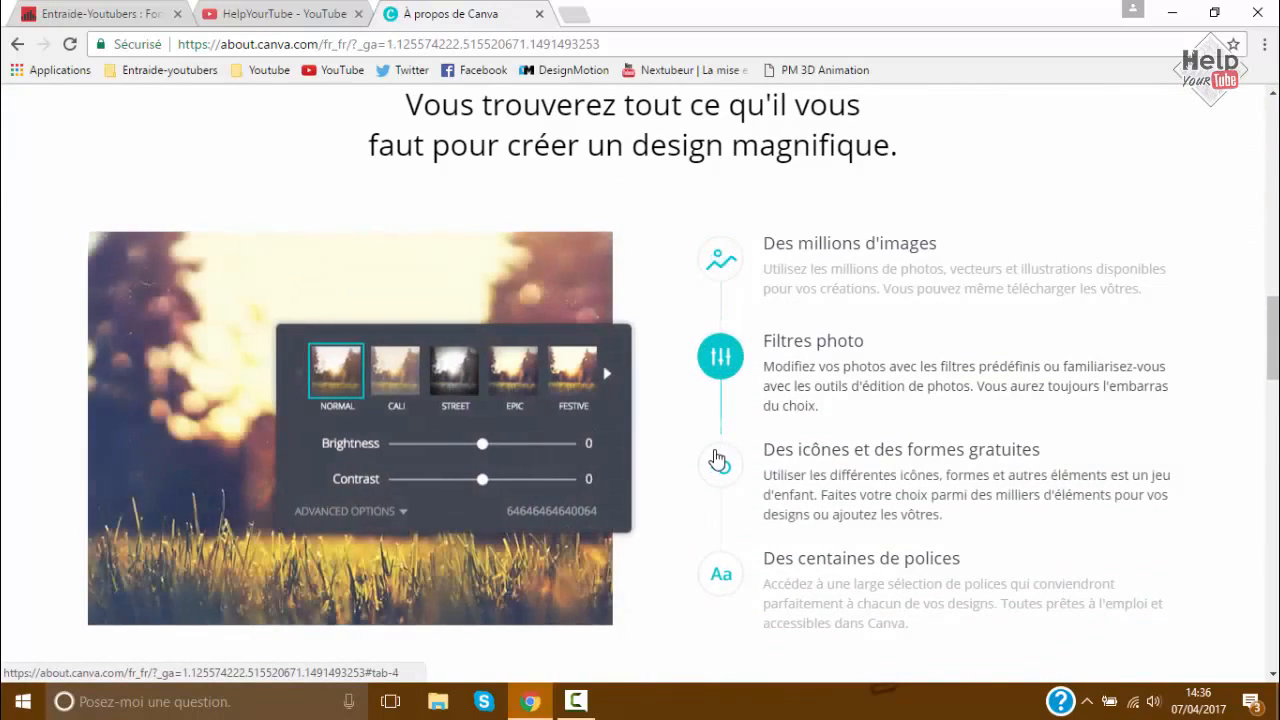
click(716, 460)
click(718, 578)
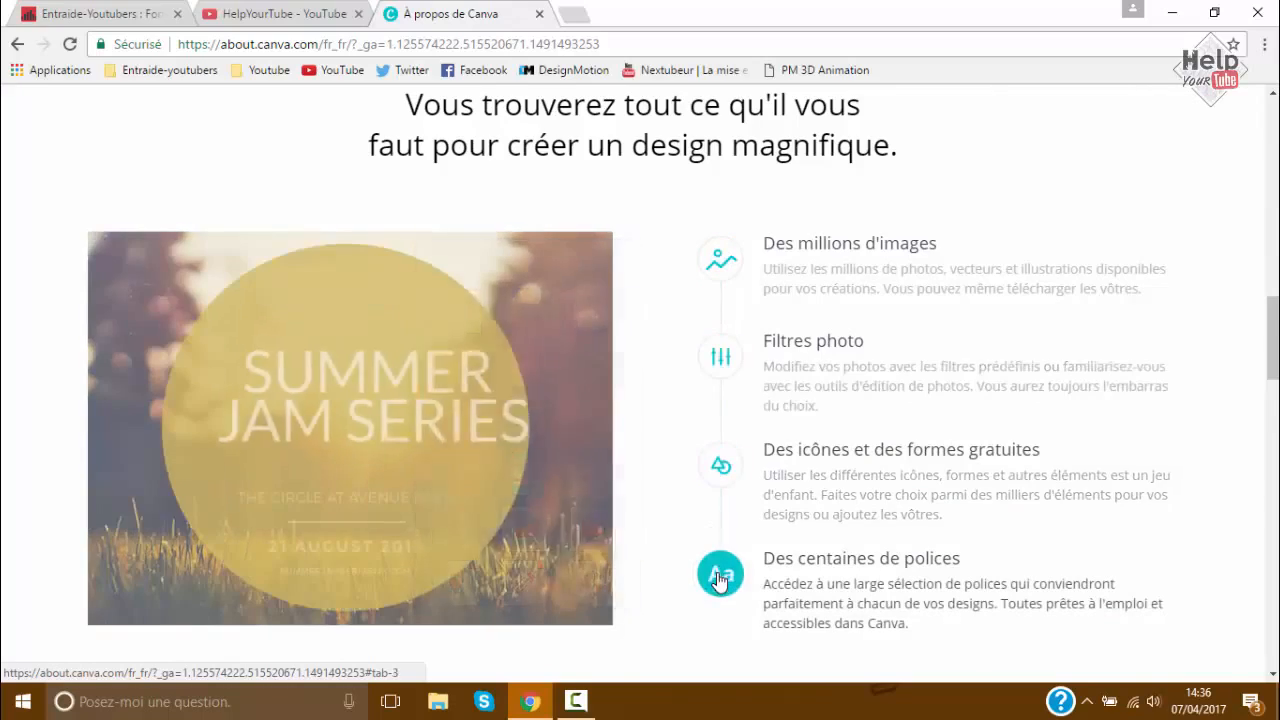
scroll(720, 567, down, 5)
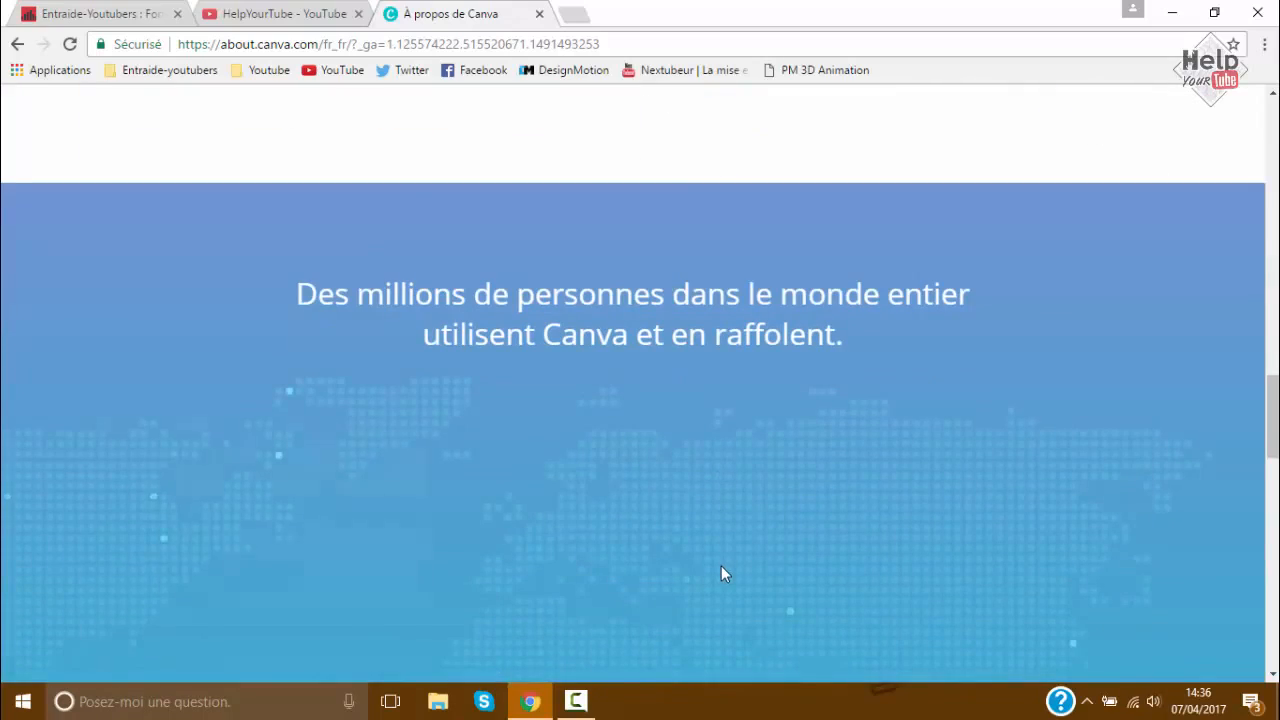
scroll(720, 566, down, 4)
scroll(721, 561, down, 6)
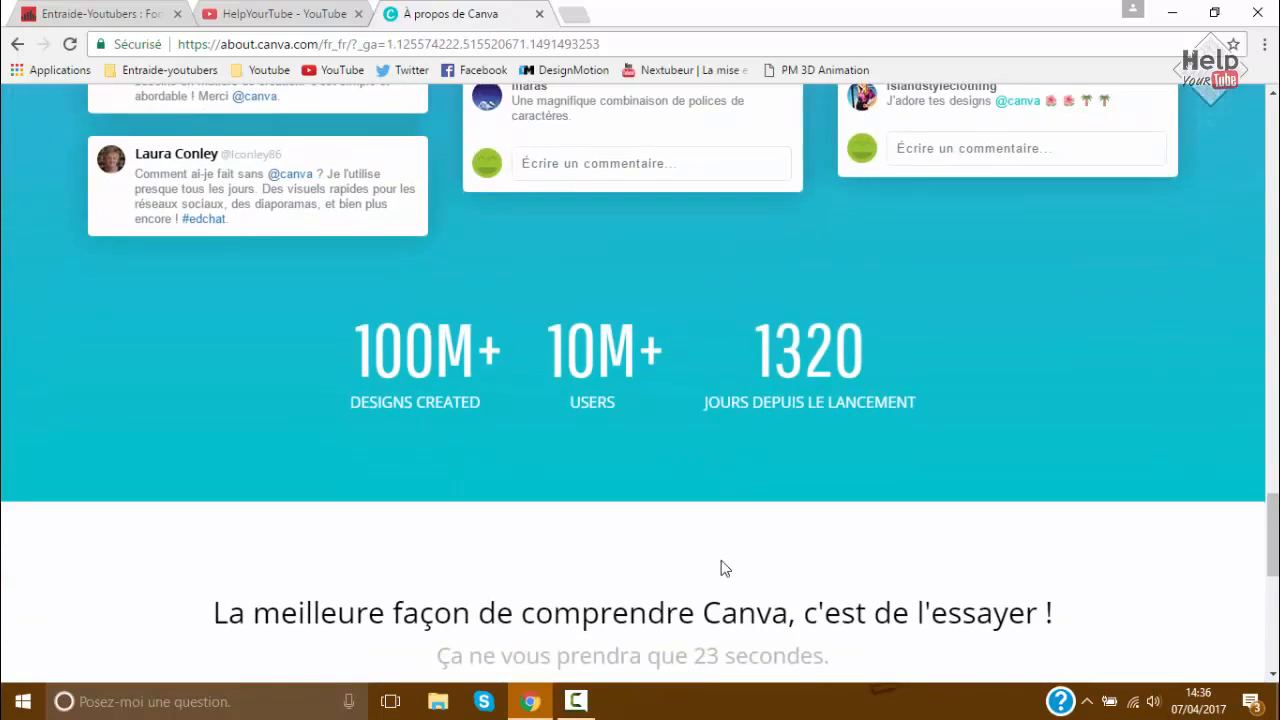
scroll(724, 567, down, 1)
scroll(723, 562, down, 3)
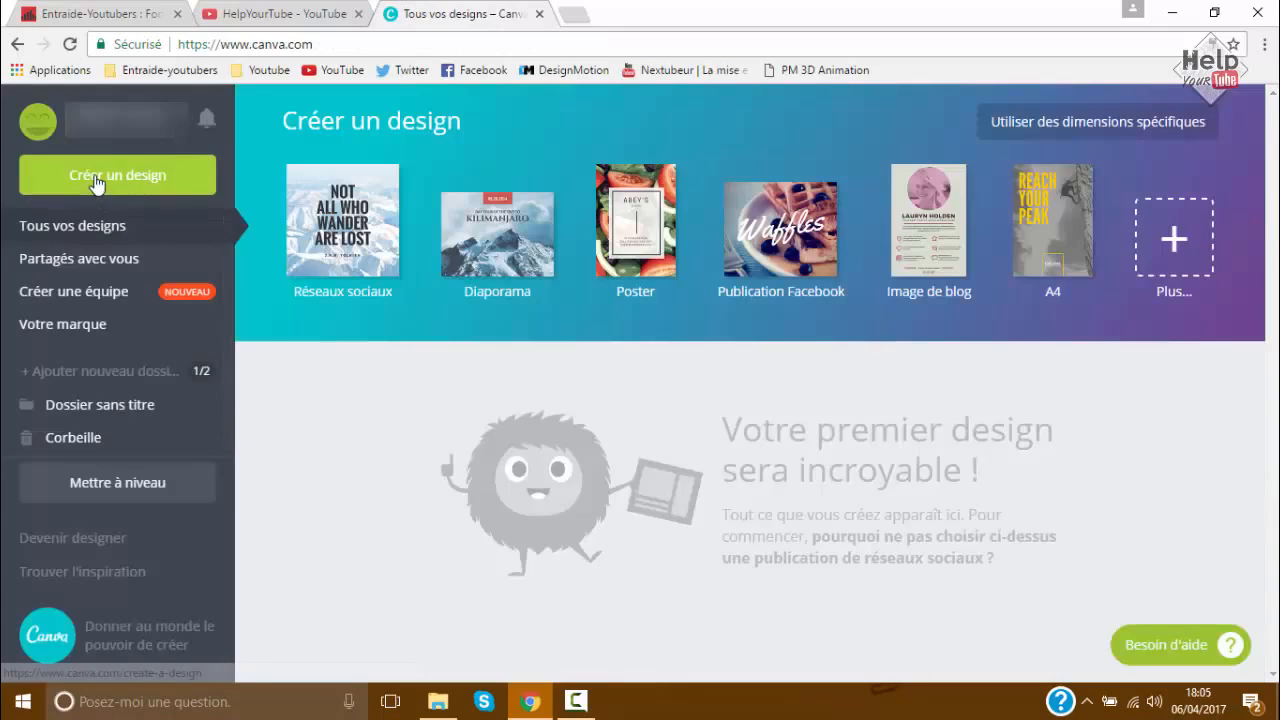
Step: Create a new "Miniature YouTube" design from the e-mail and social media banner formats
click(97, 184)
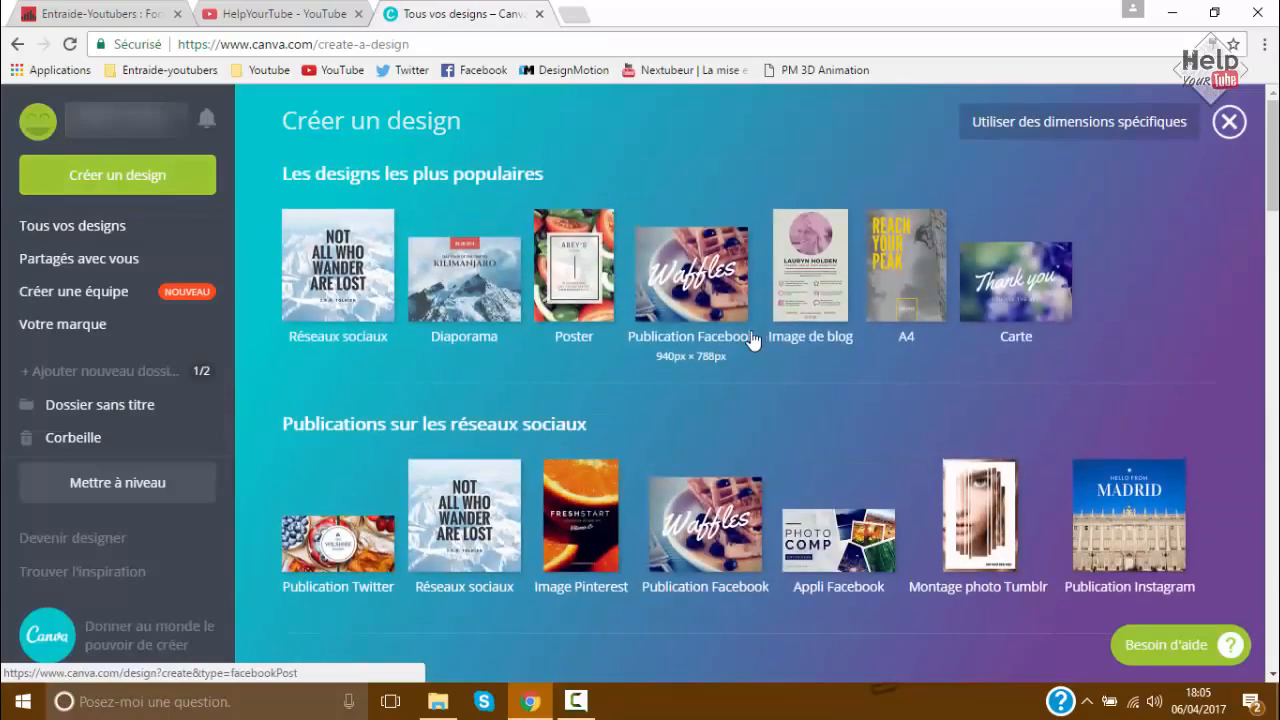
scroll(745, 338, down, 5)
scroll(739, 330, down, 10)
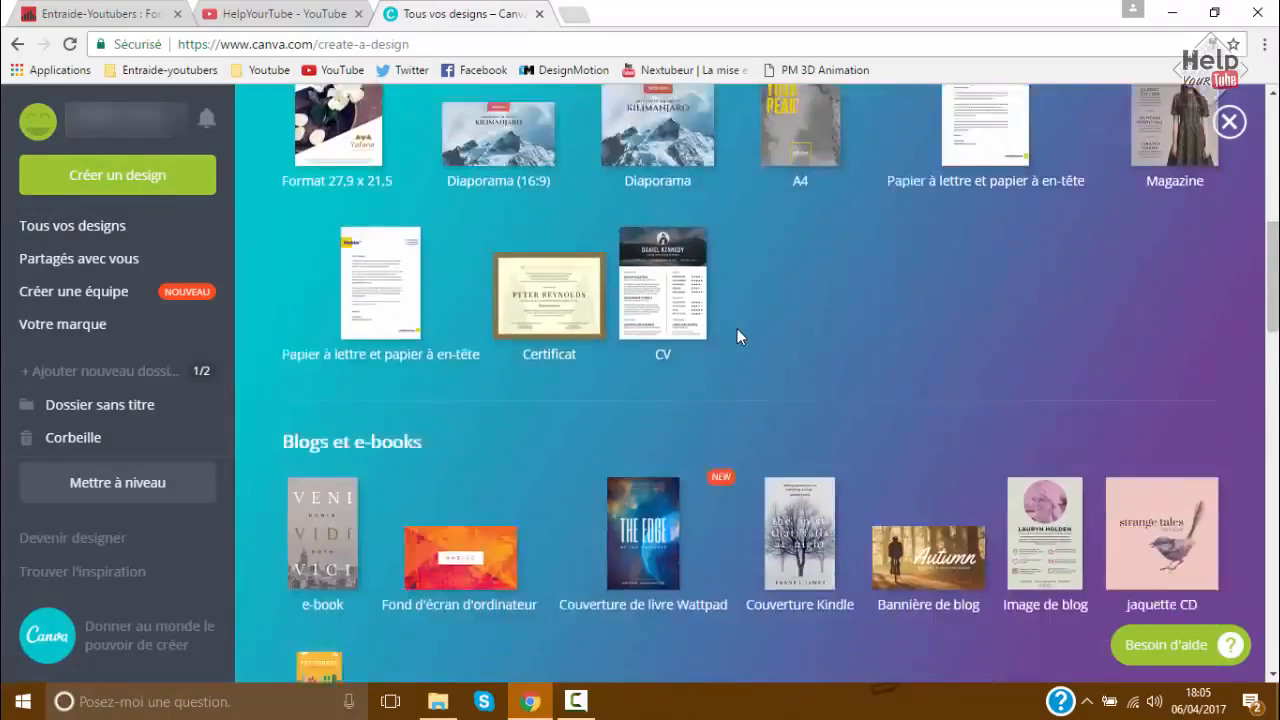
scroll(737, 335, down, 2)
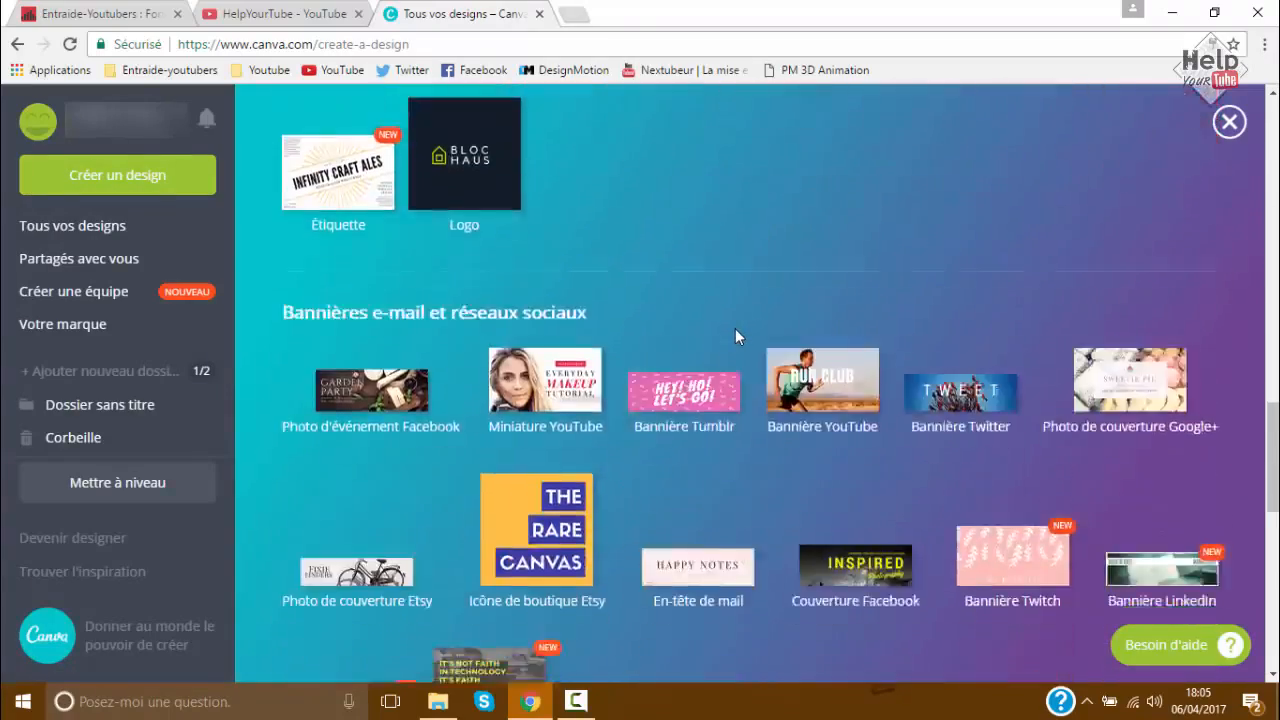
click(582, 380)
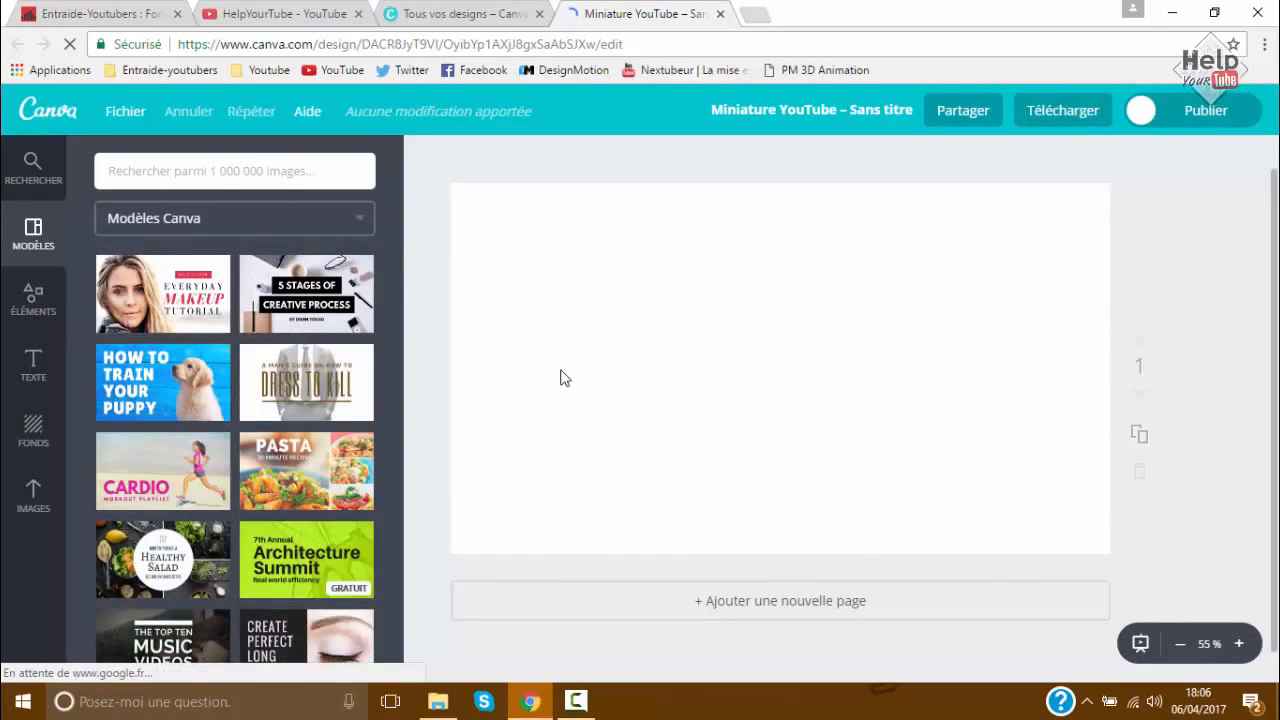
Step: Try the free "Architecture Summit", "The Top Ten Music Videos" and "The Journey Outwards" templates on the thumbnail in turn
scroll(353, 398, down, 2)
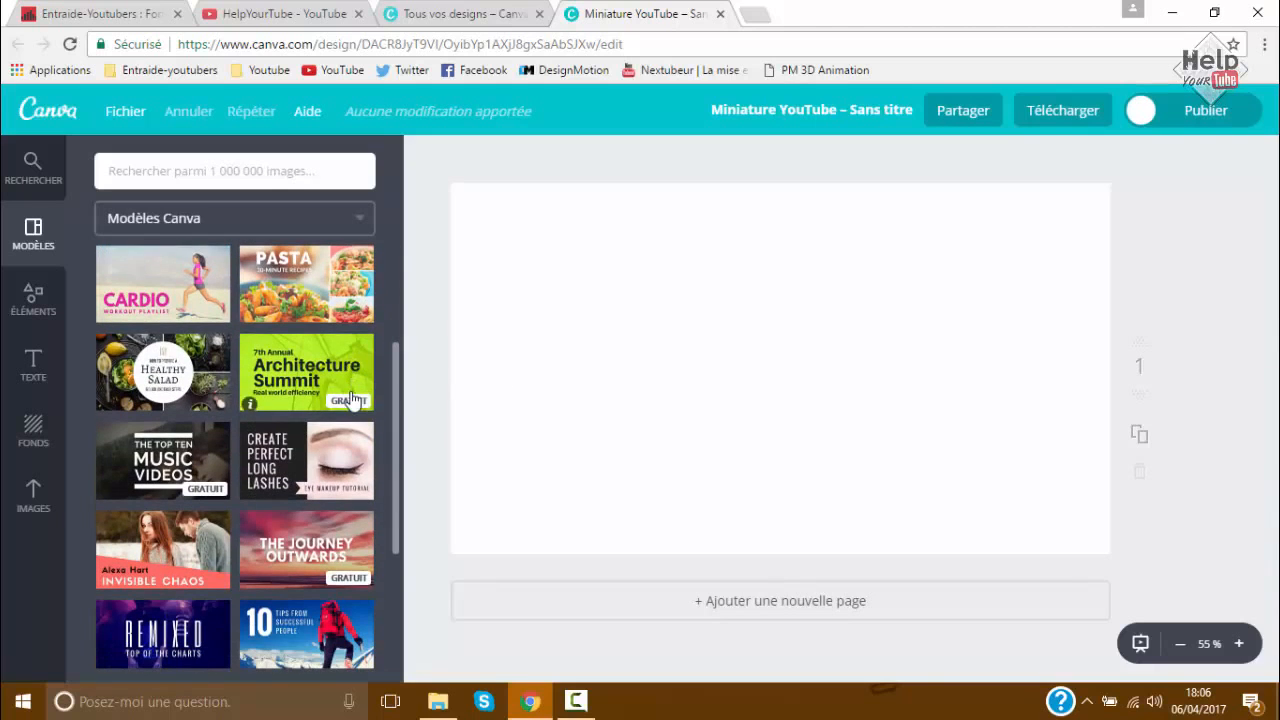
click(316, 389)
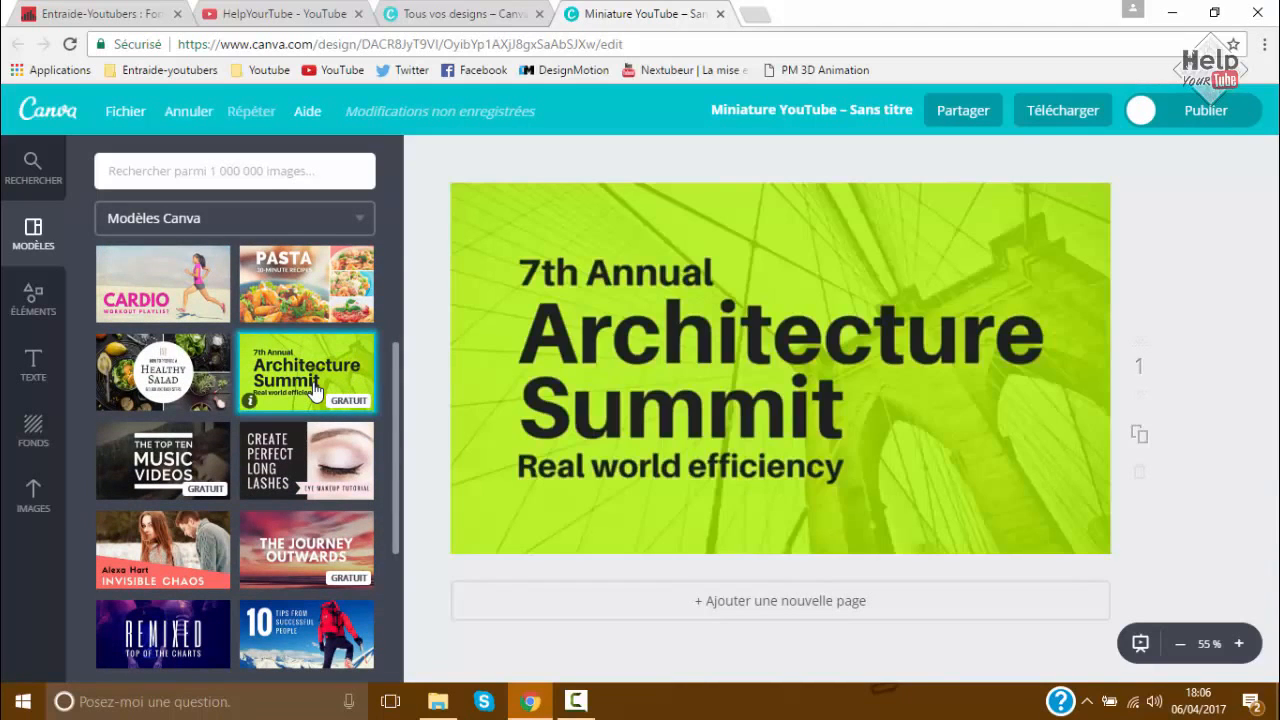
click(188, 454)
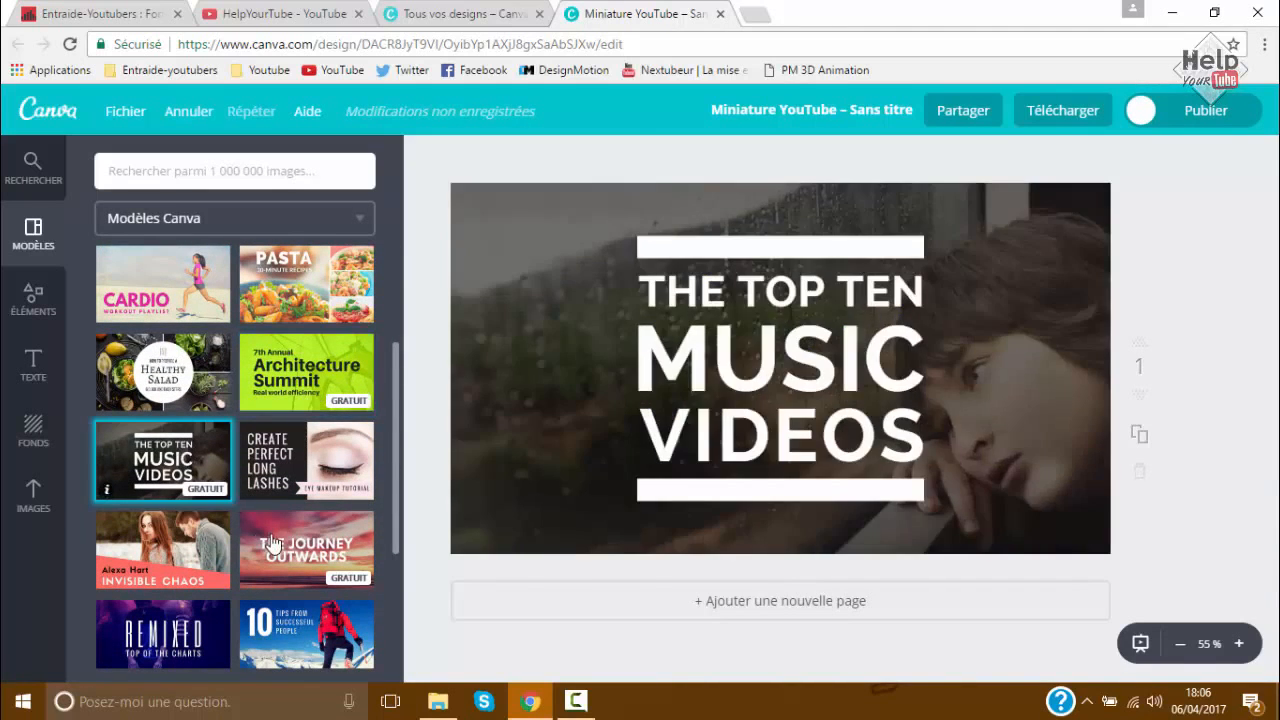
click(272, 546)
Step: Try the free "Hiking the Cherokee Forest", "25 Popular Travel Destinations" and "Tulip Garden" templates on the thumbnail in turn
scroll(272, 546, down, 5)
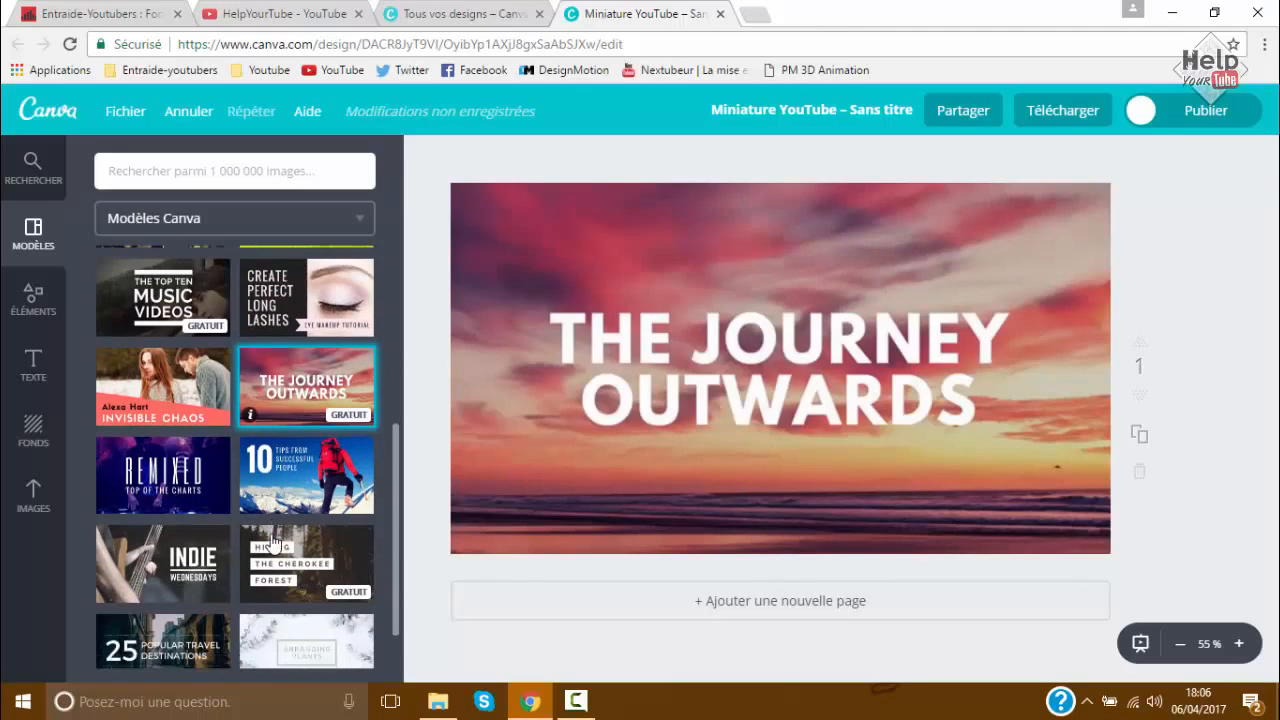
click(281, 476)
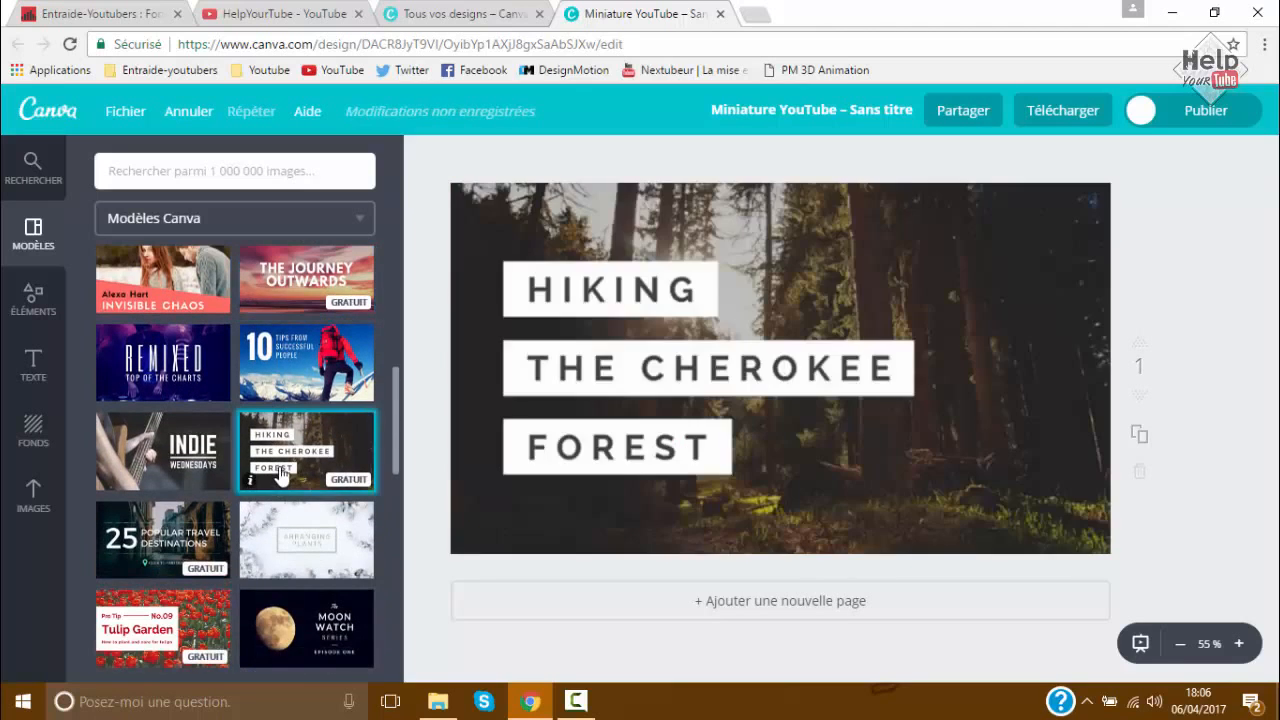
click(168, 535)
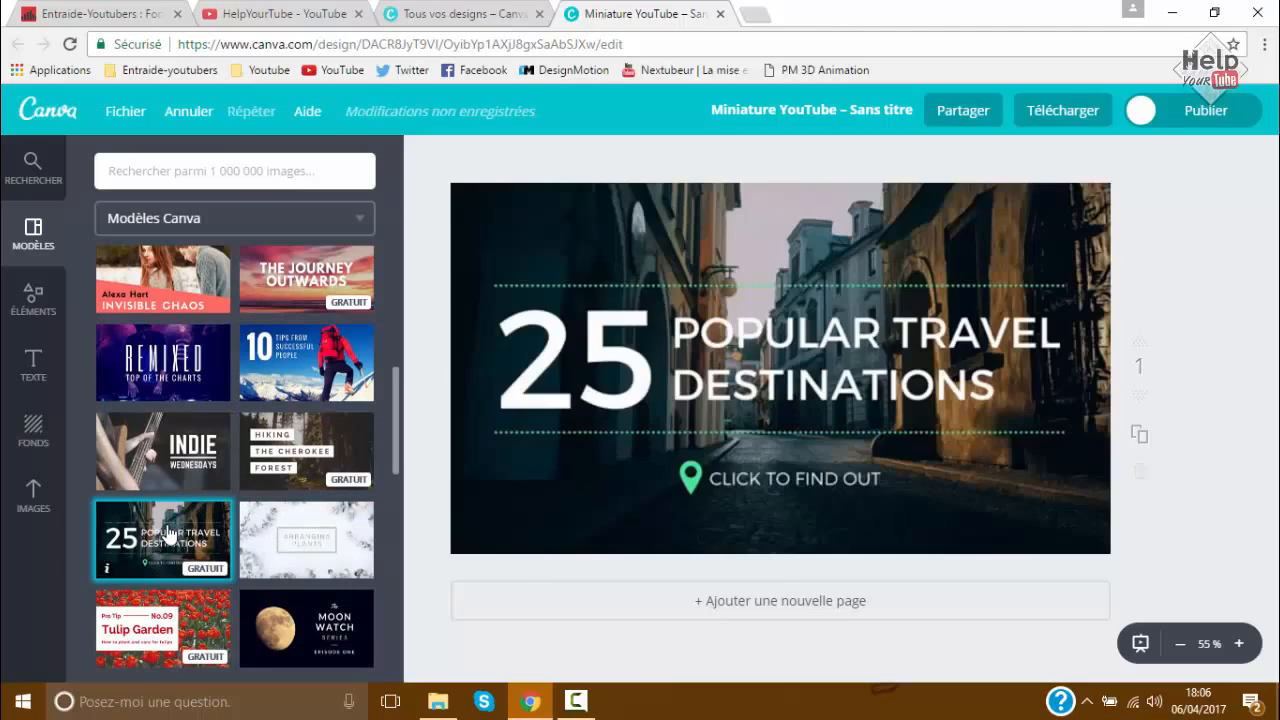
scroll(168, 535, down, 4)
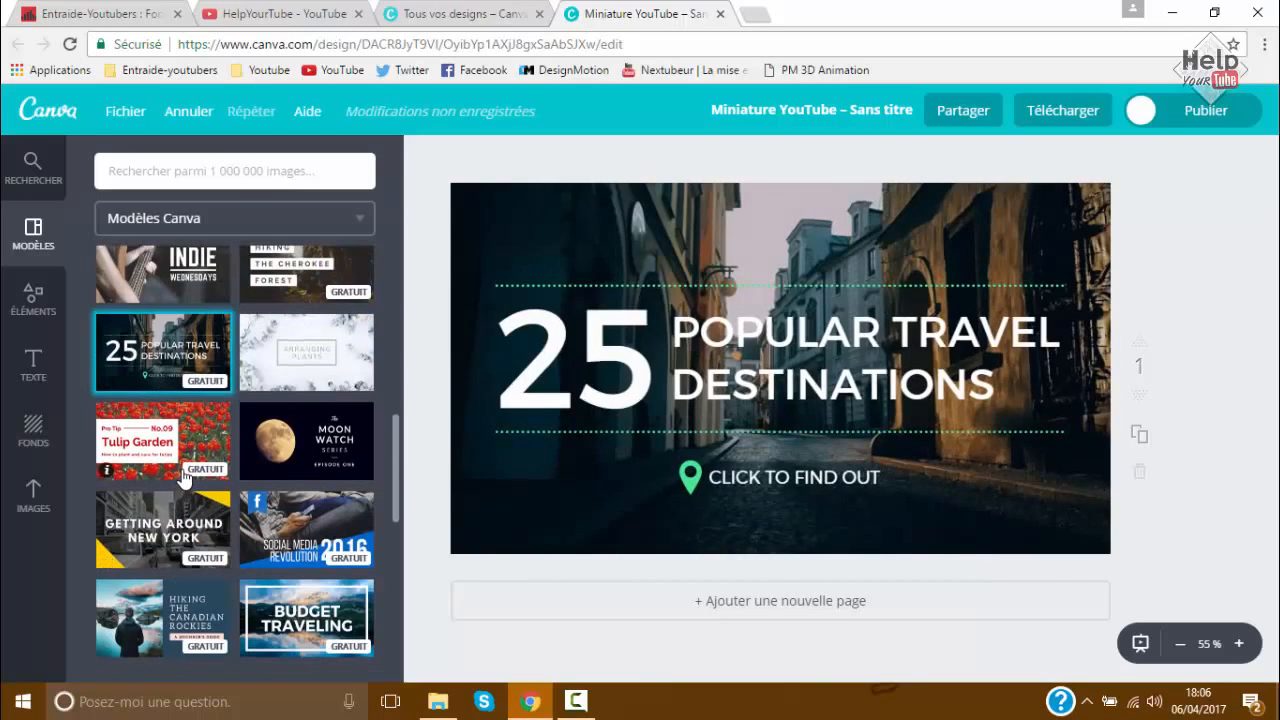
click(183, 476)
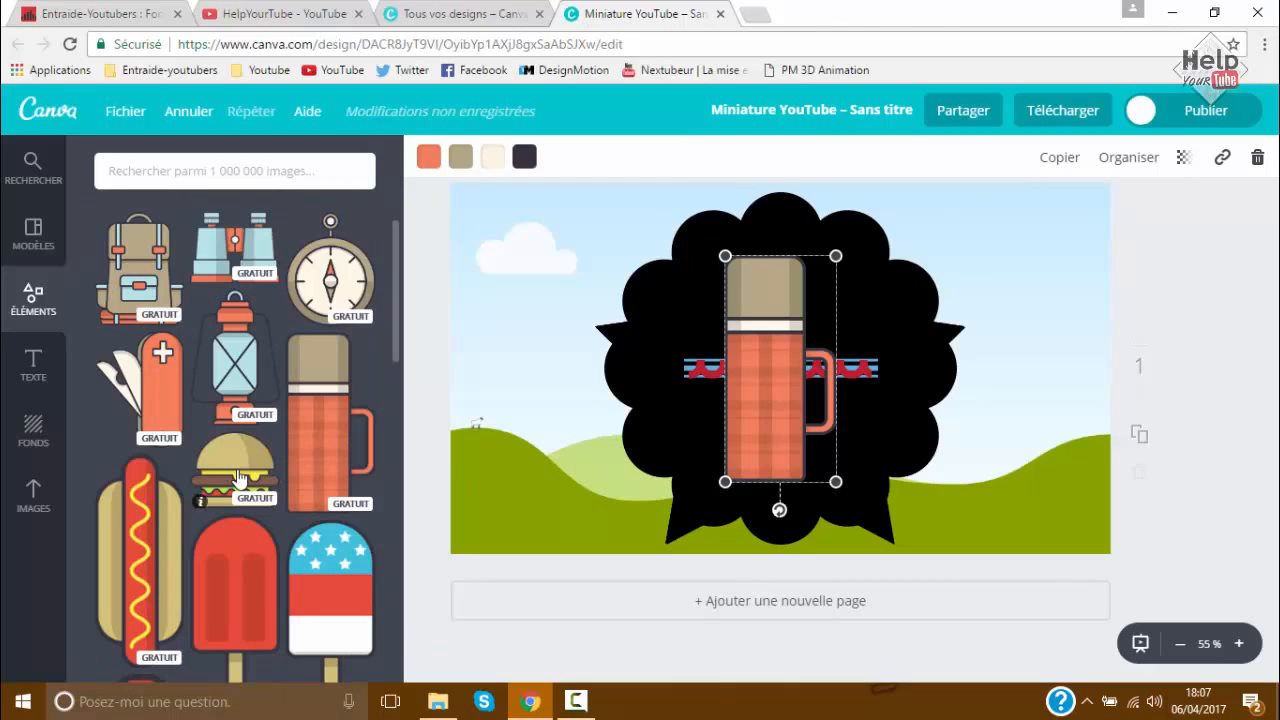
Step: Add the free burger illustration and another illustration from further down the elements to the design
click(237, 476)
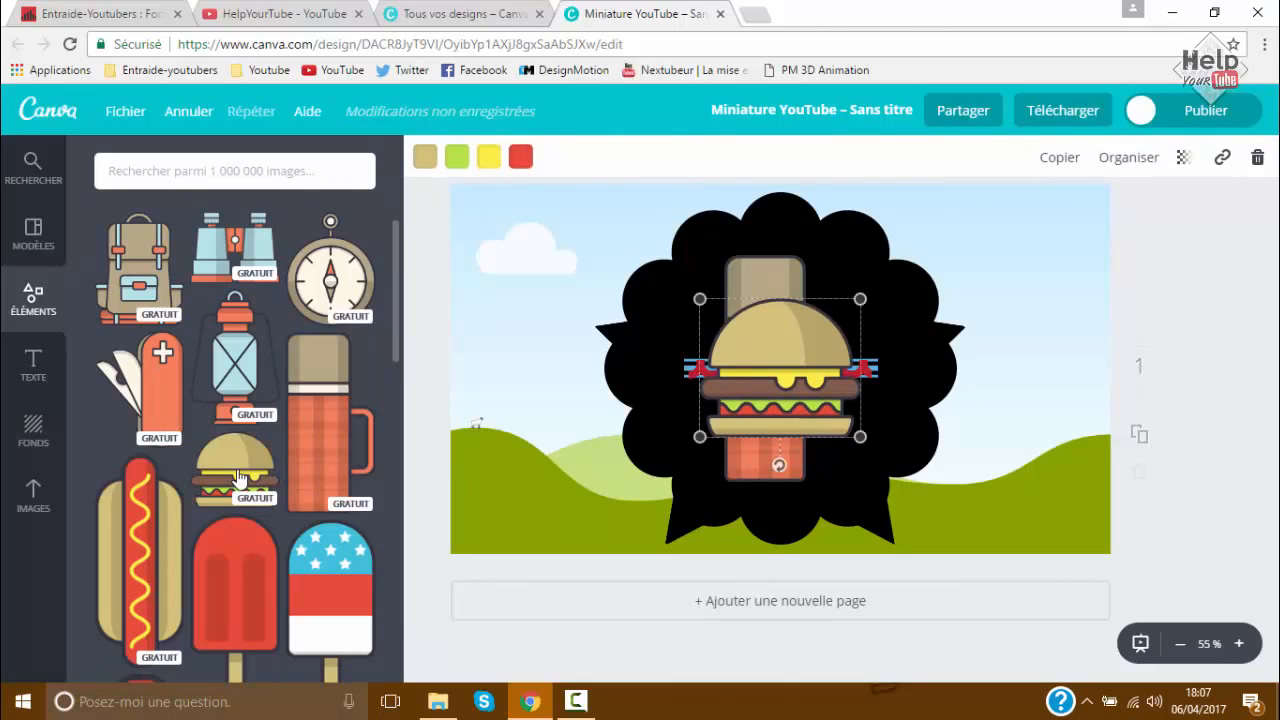
scroll(237, 476, down, 3)
click(135, 499)
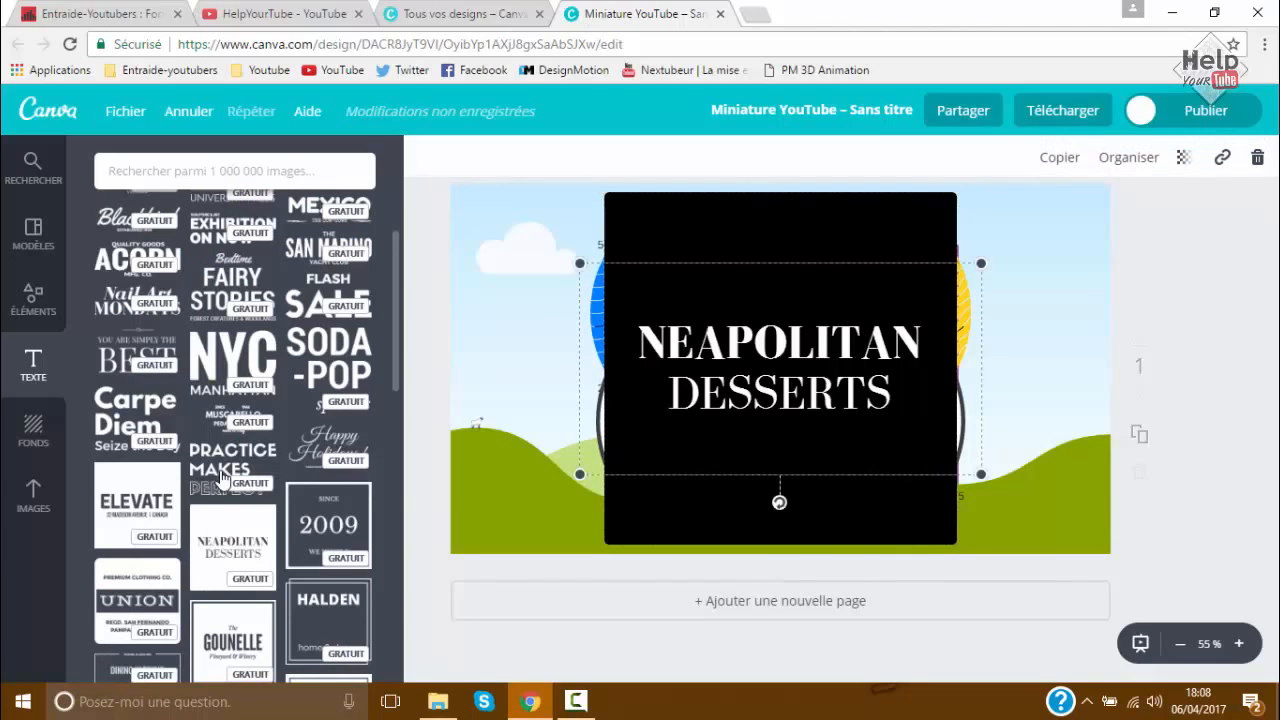
Step: Add the free "Practice Makes Perfect" and "Since 2009 We Hustle" text designs to the thumbnail
click(222, 478)
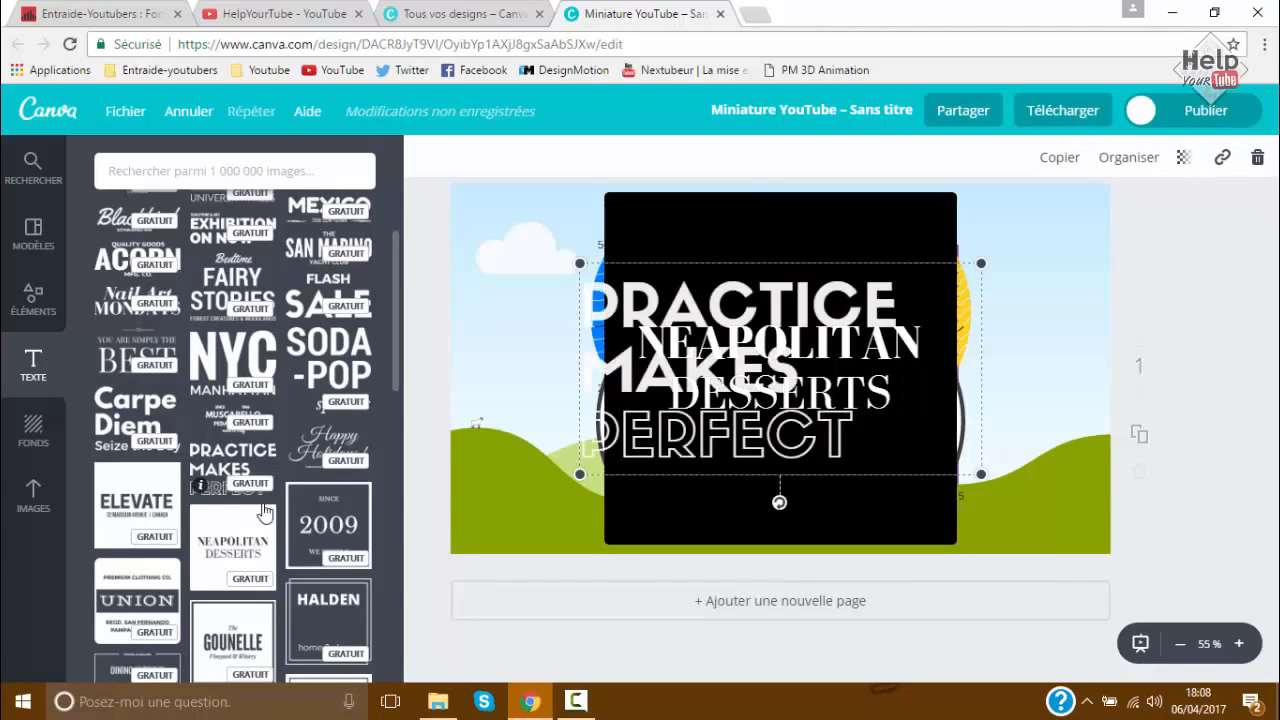
click(319, 541)
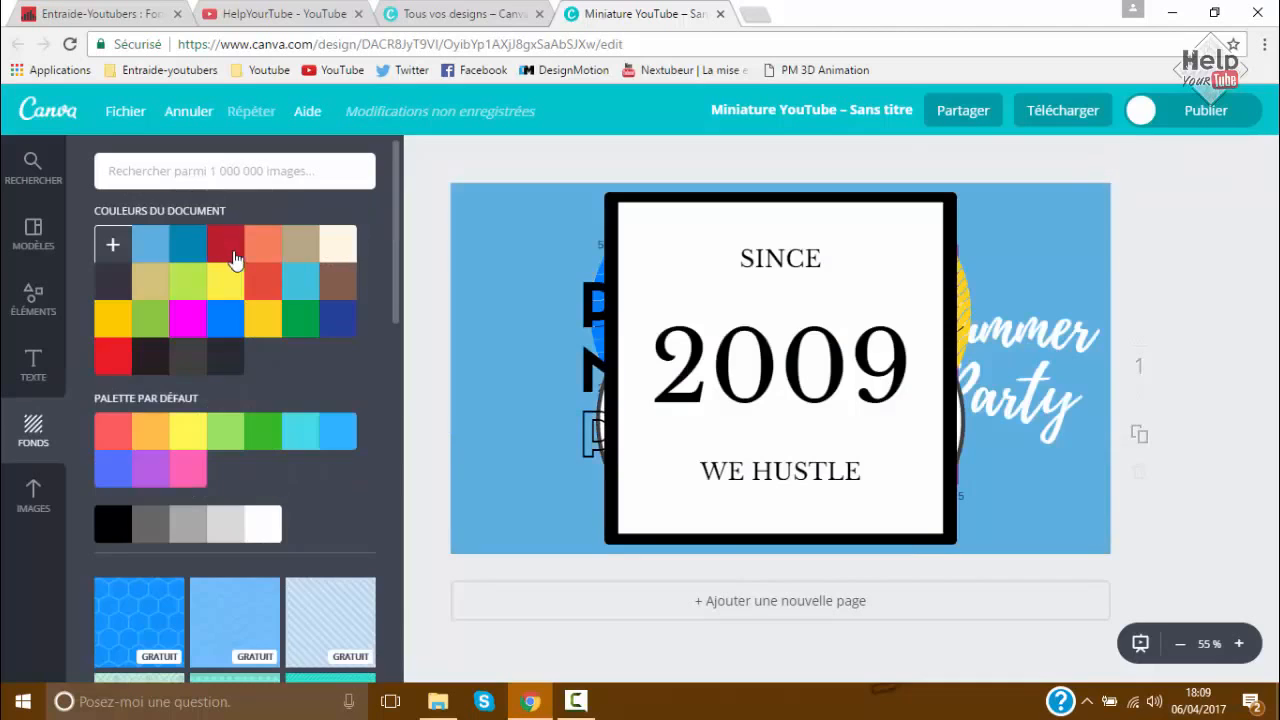
Step: Try coral, brown and white as solid background colours for the thumbnail
click(266, 259)
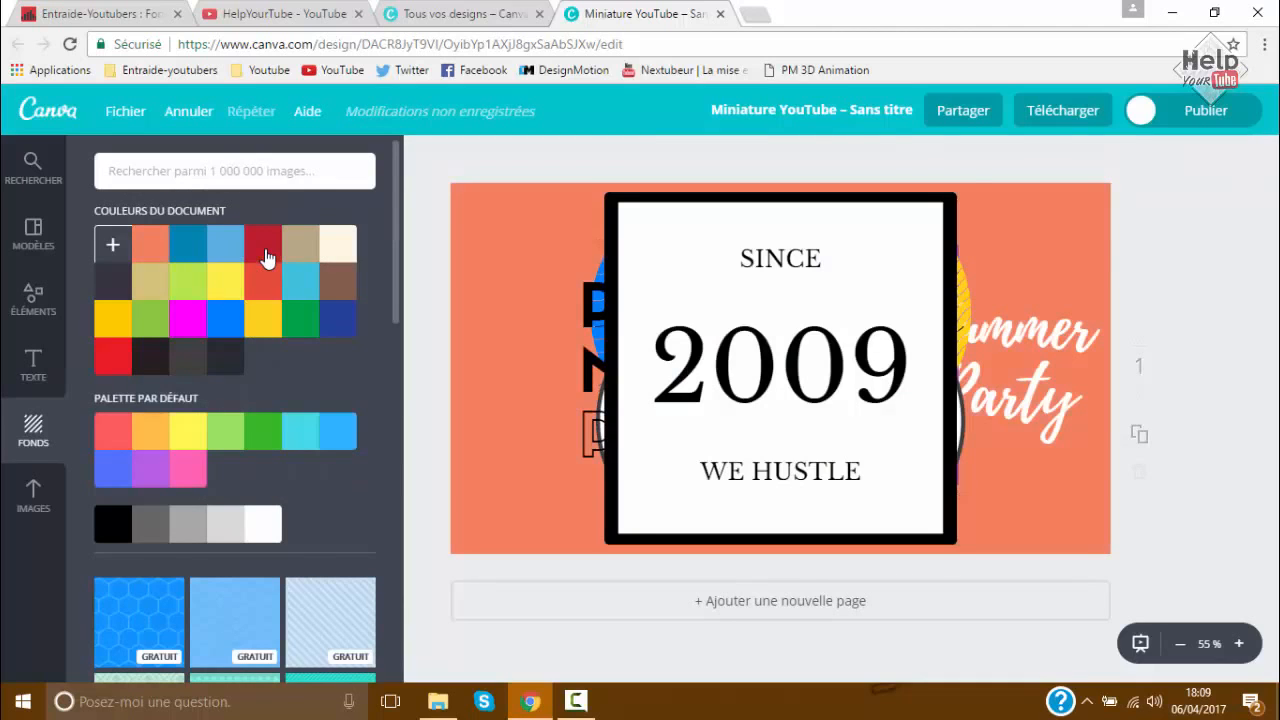
click(332, 298)
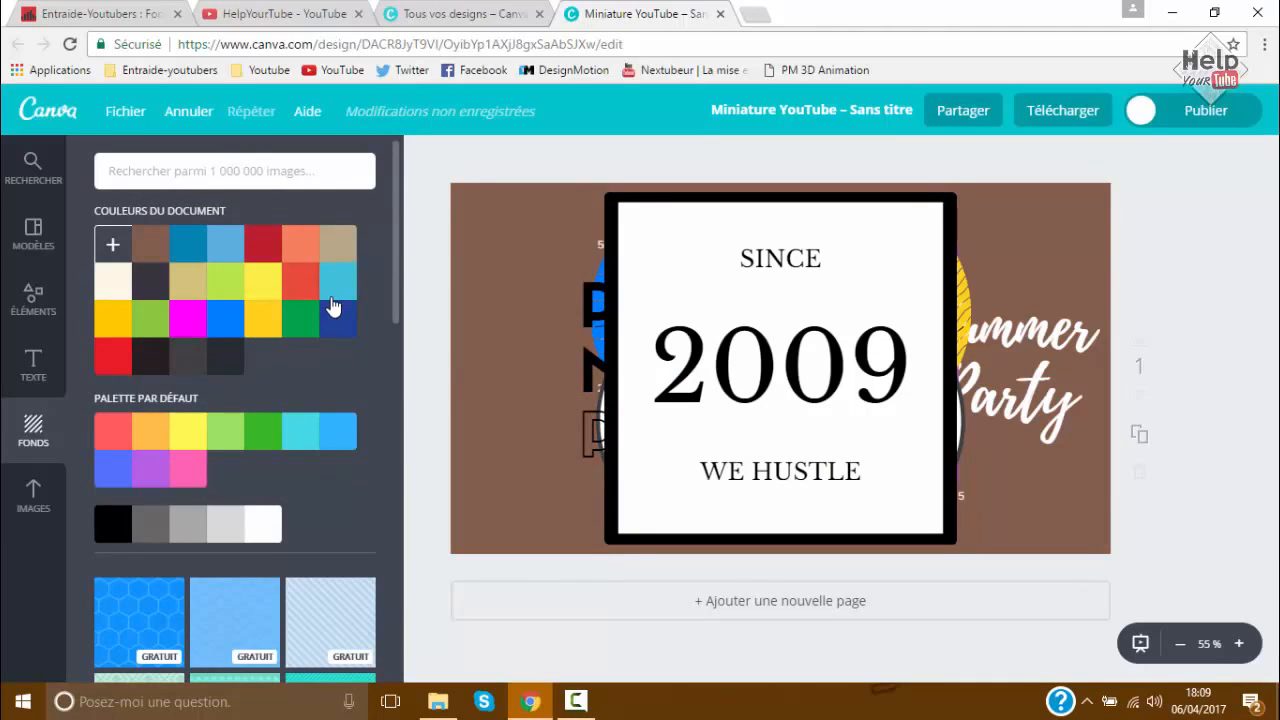
scroll(332, 306, down, 3)
click(265, 261)
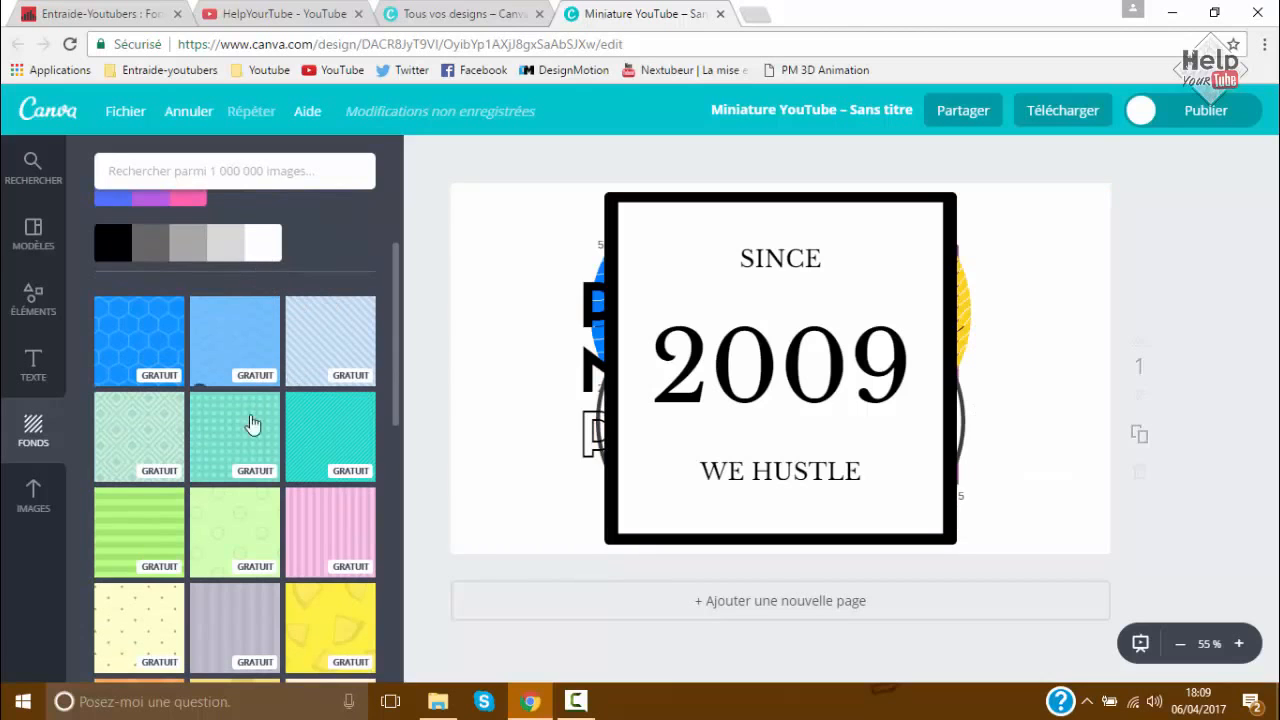
Step: Try the light green circle and light purple patterned backgrounds, then apply the pink diamond pattern
click(232, 529)
scroll(235, 515, down, 4)
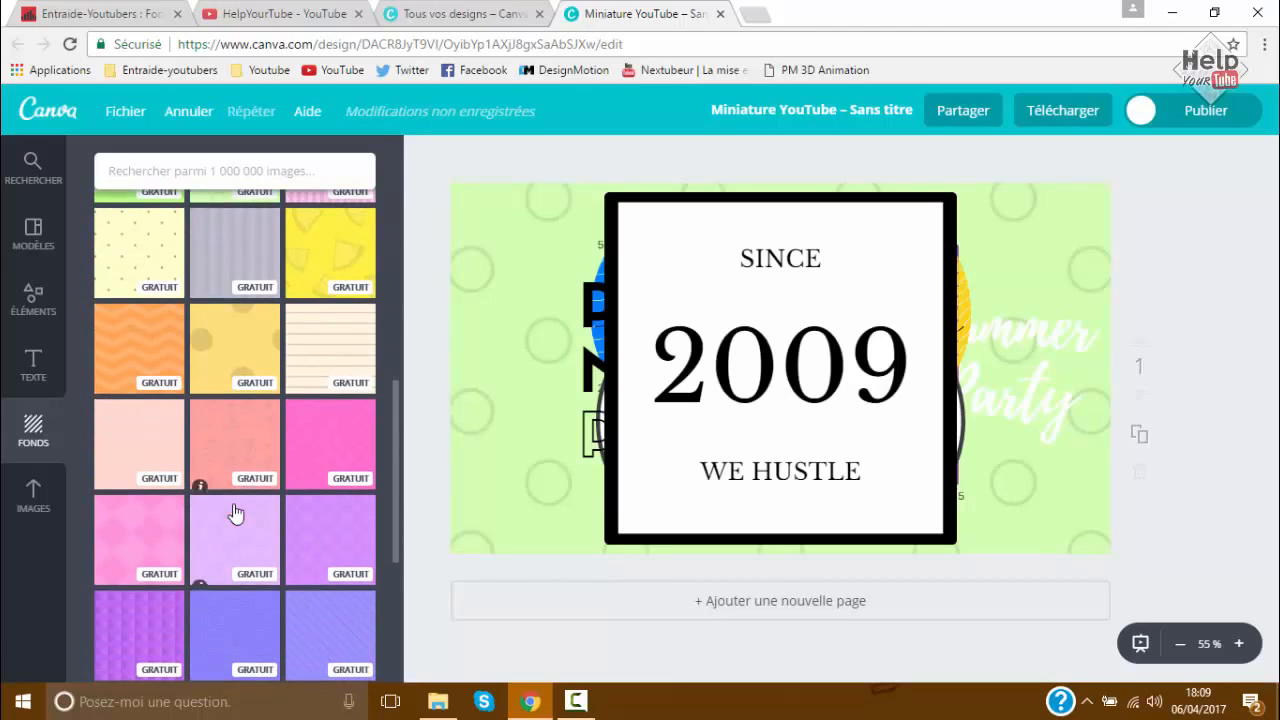
click(235, 513)
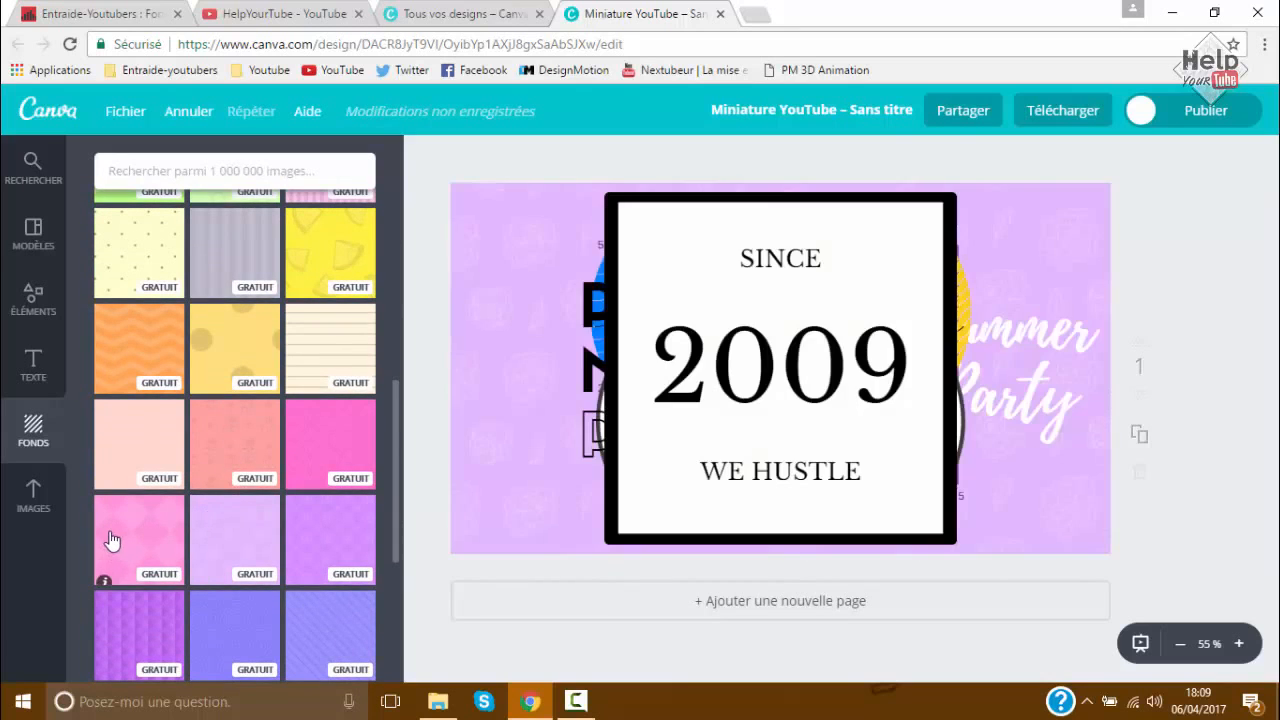
click(112, 541)
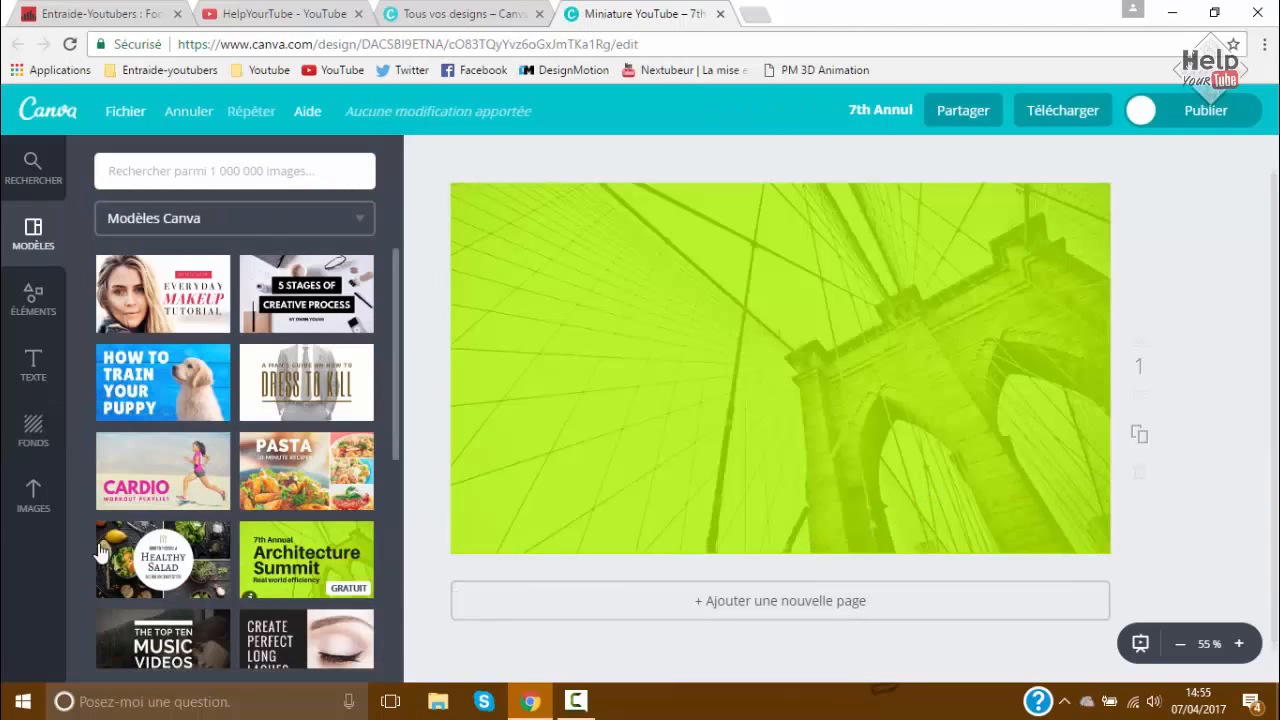
Step: Upload the HYT-Logo image from the Images folder and place it on the green bridge thumbnail
click(33, 495)
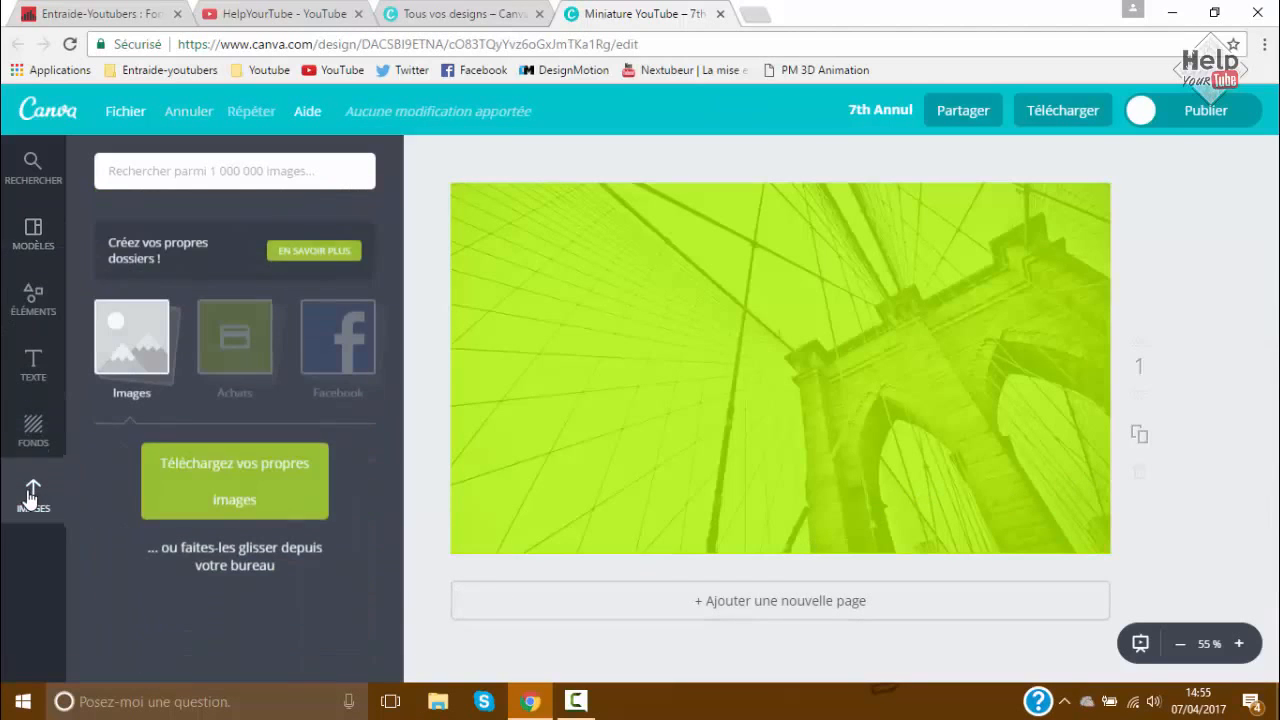
click(175, 496)
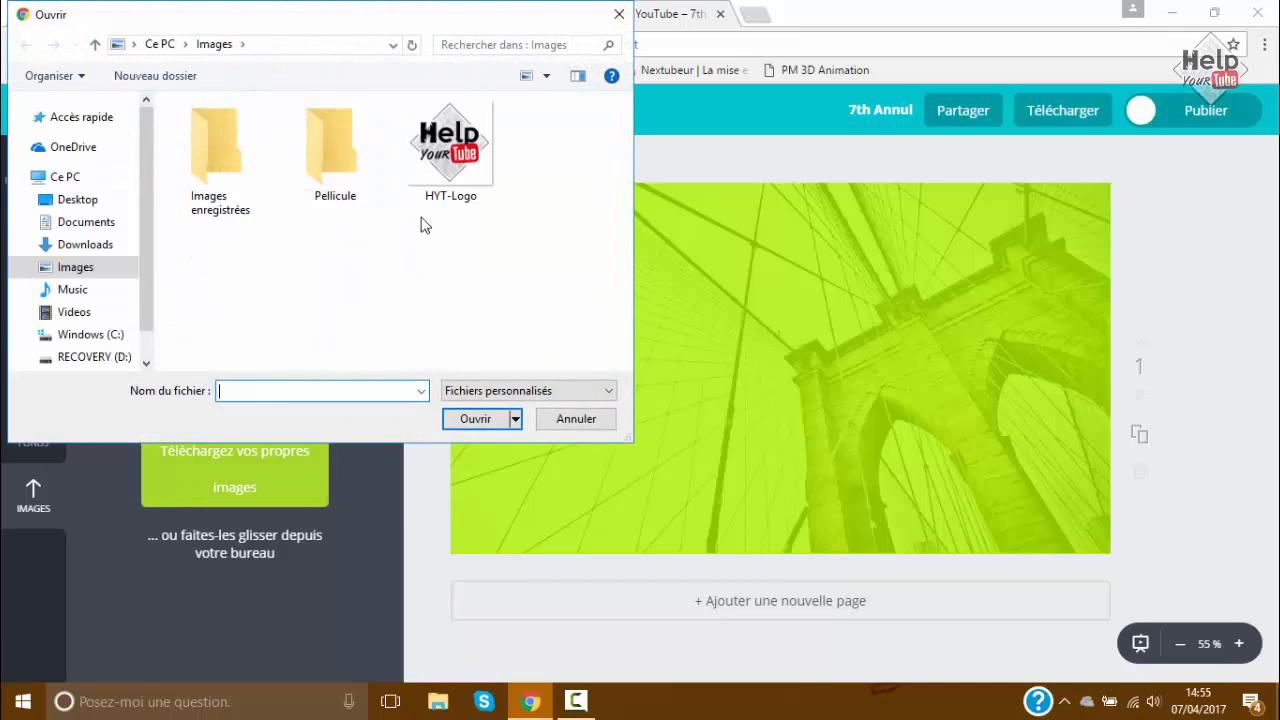
double_click(449, 148)
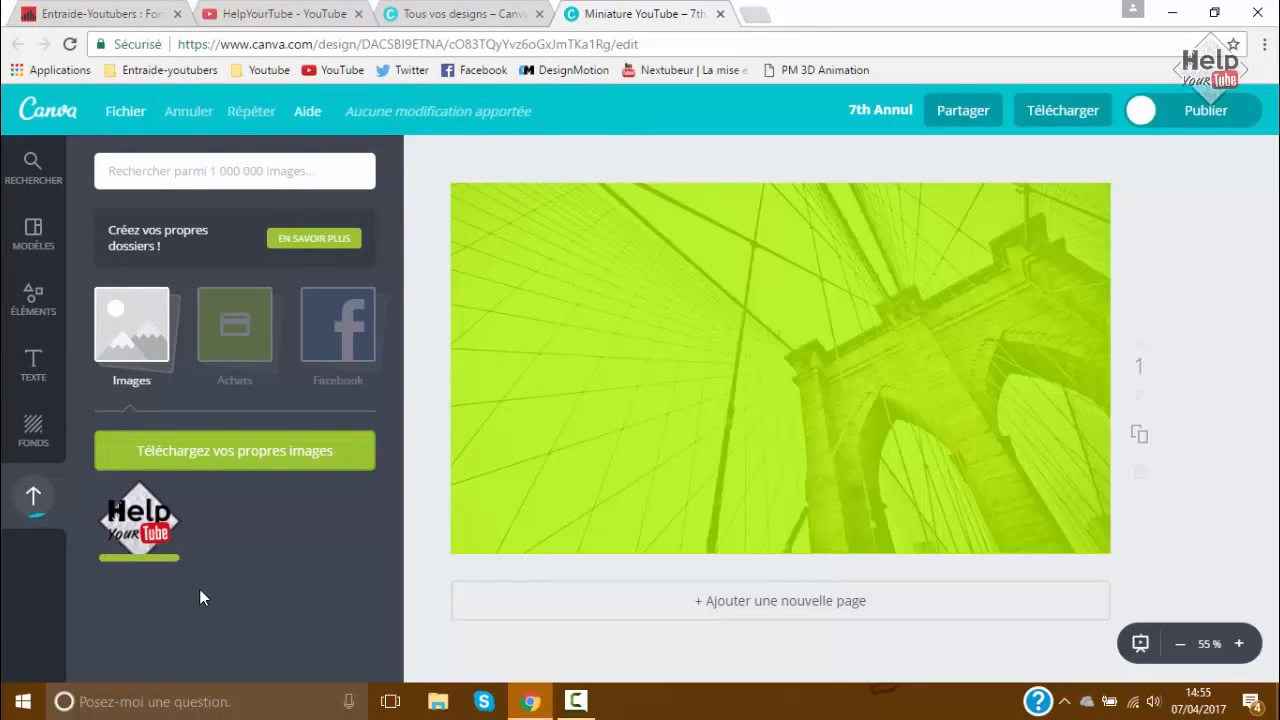
click(140, 522)
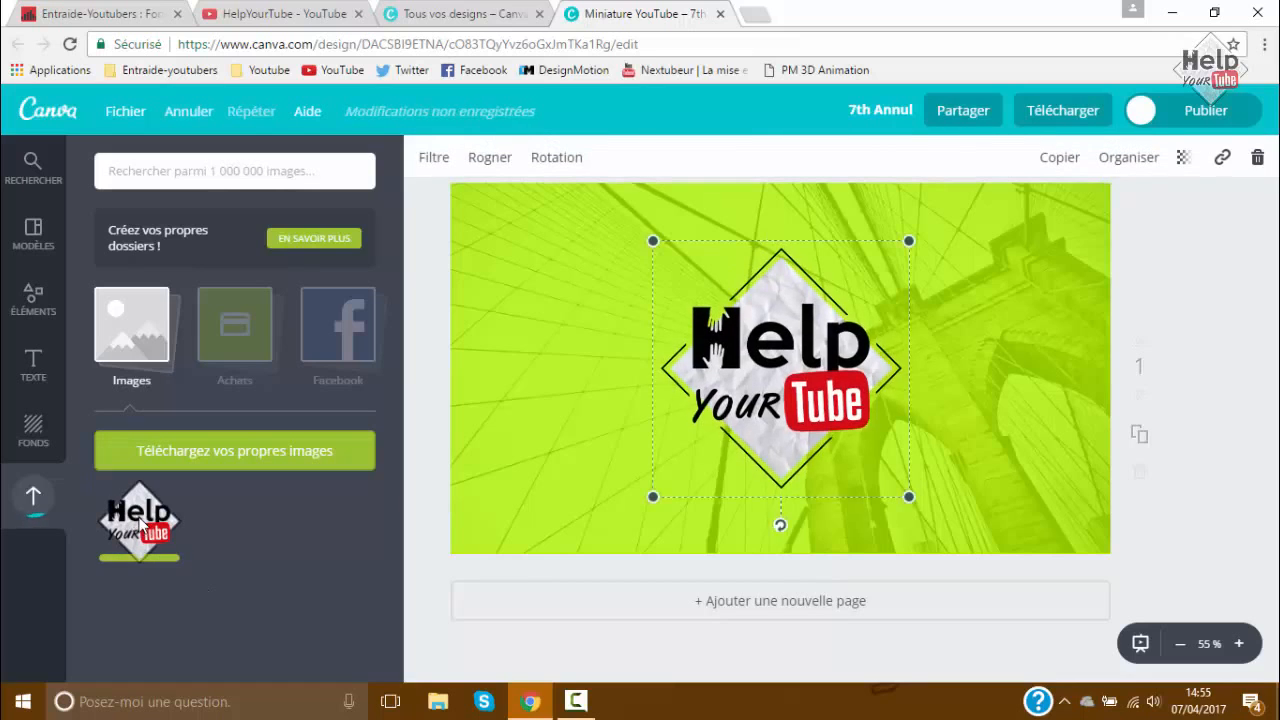
click(459, 524)
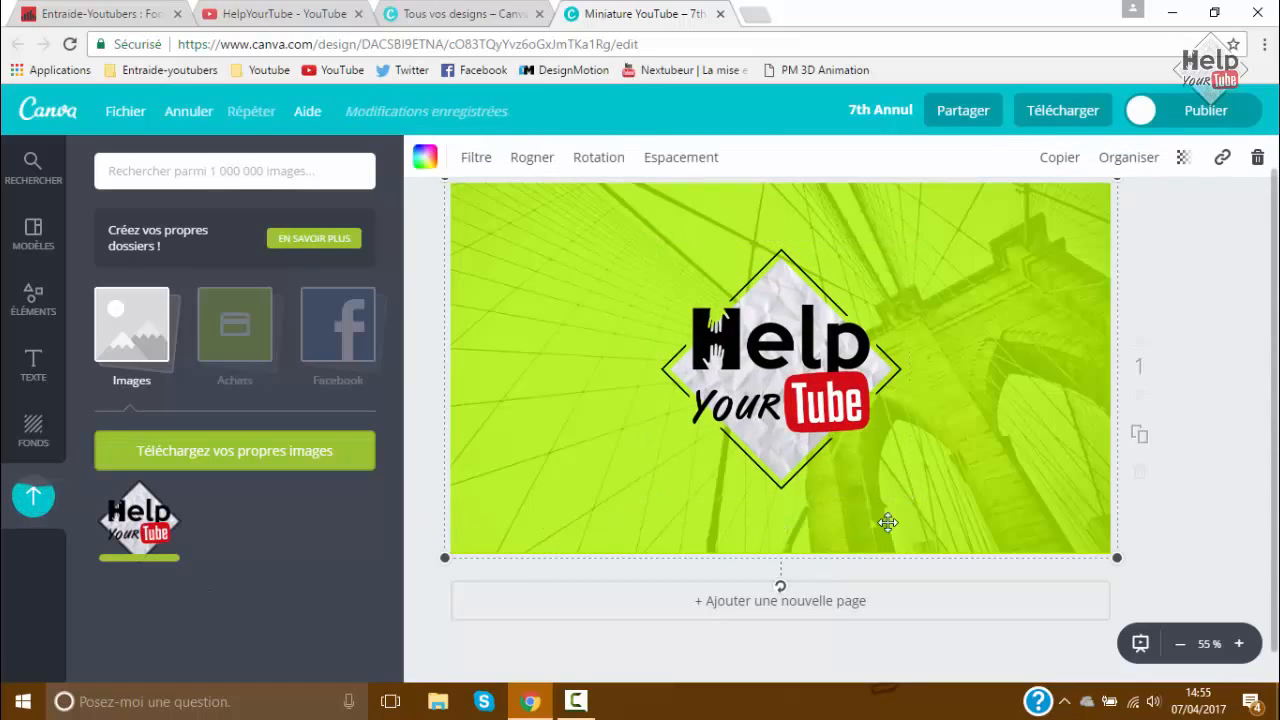
click(1206, 492)
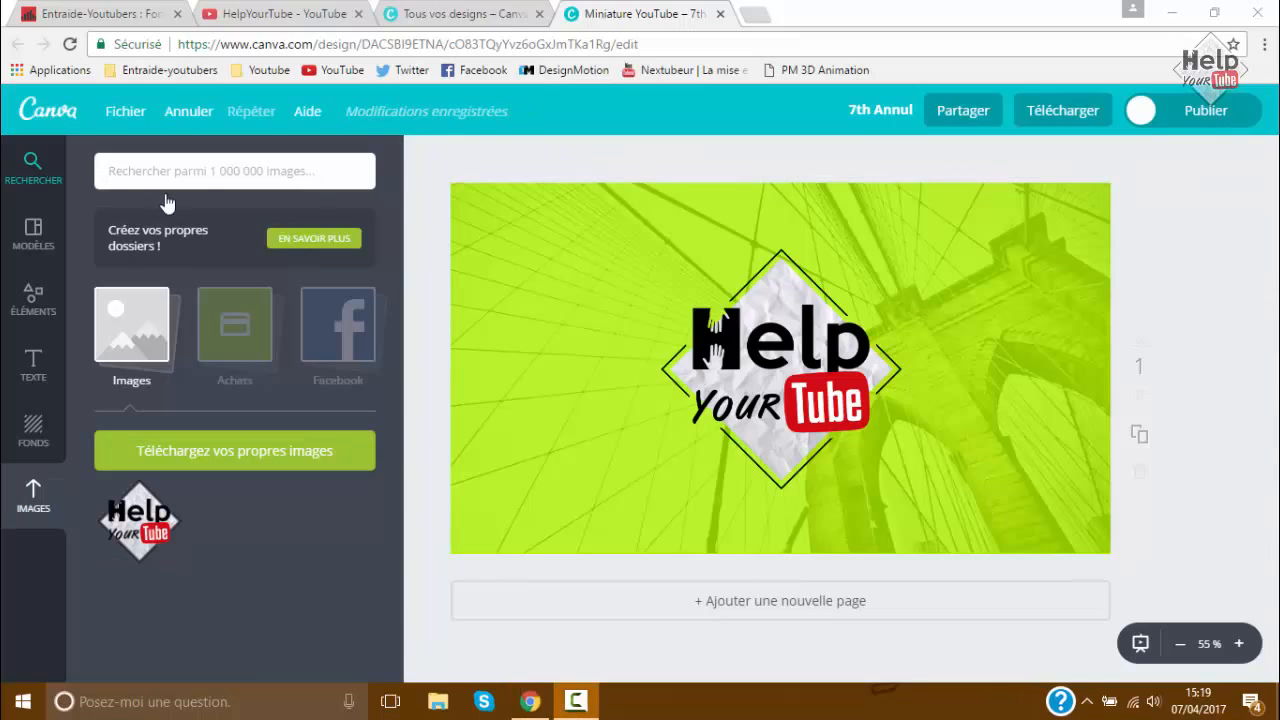
Step: Search the image library for "Sport" and "Nature", adding the free football illustration and a free landscape photo as the thumbnail's background
click(160, 174)
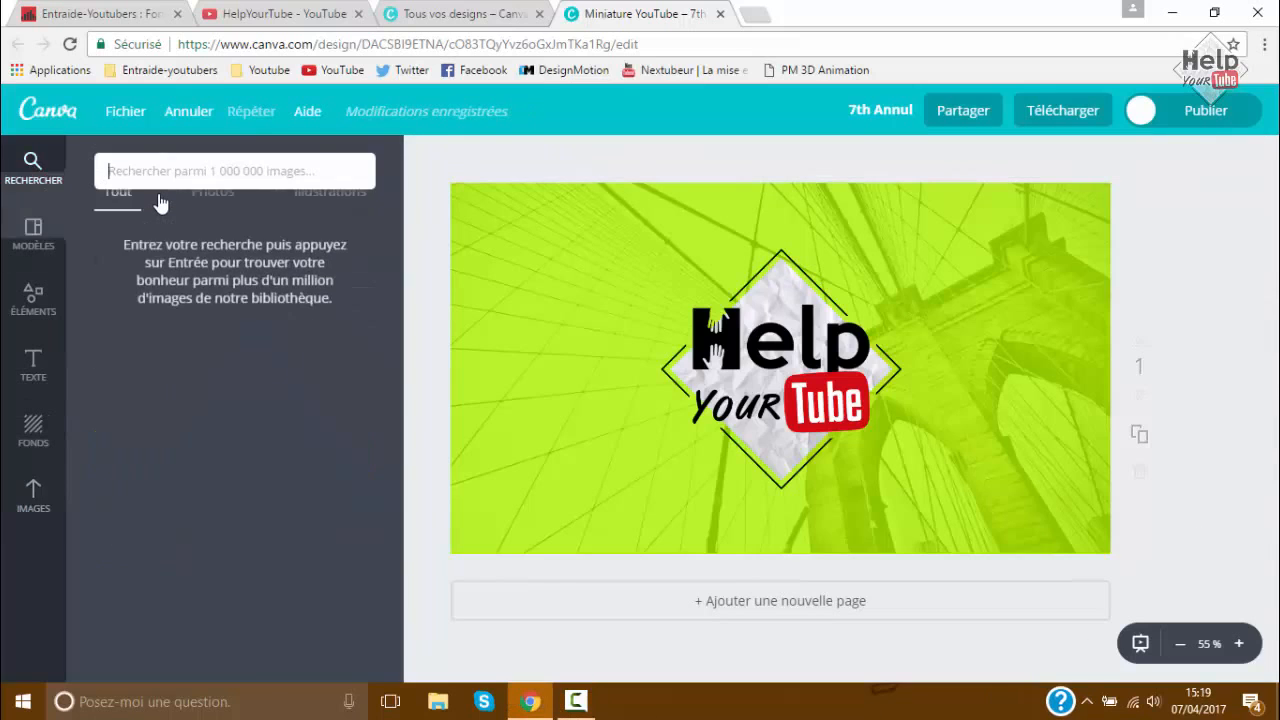
text(S)
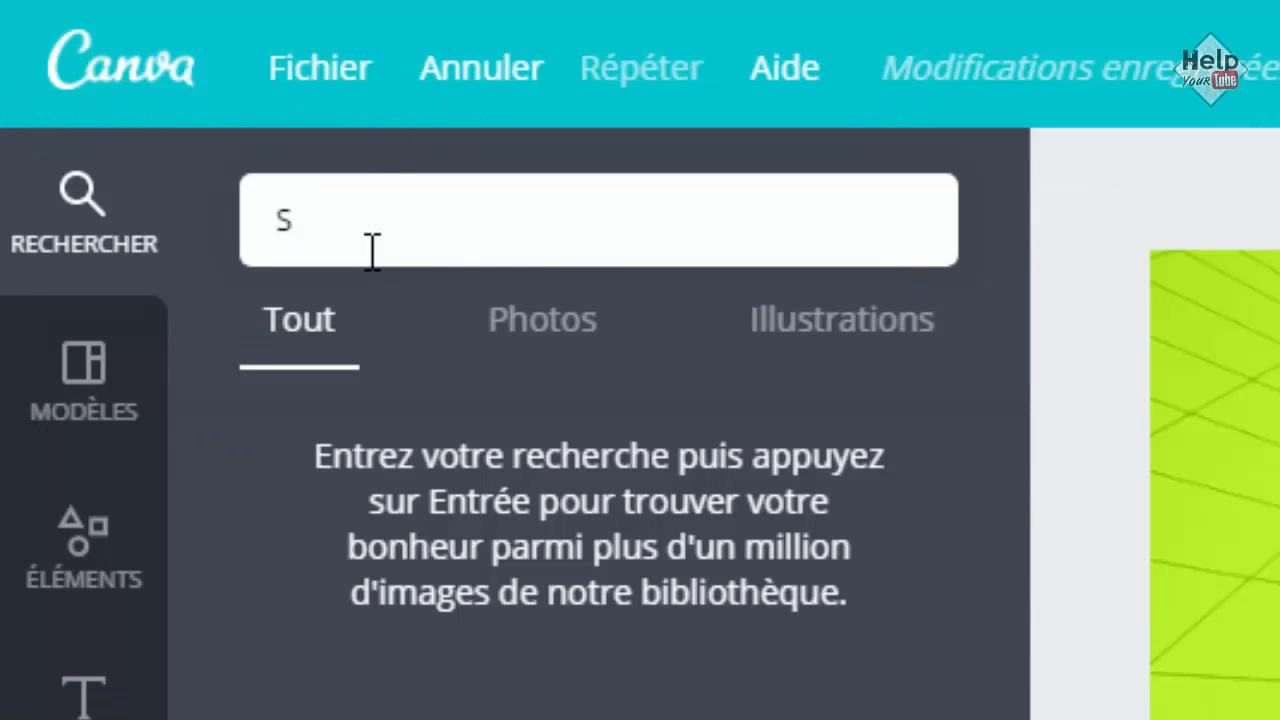
text(port)
key(Return)
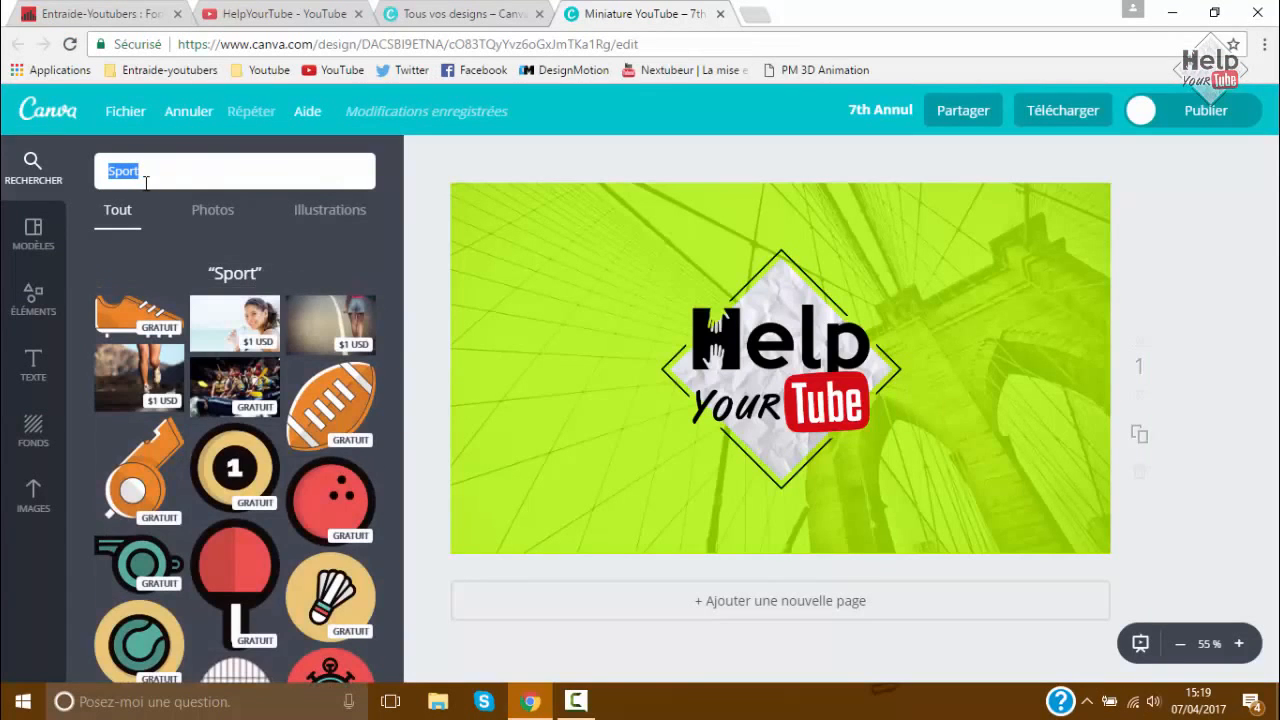
click(337, 432)
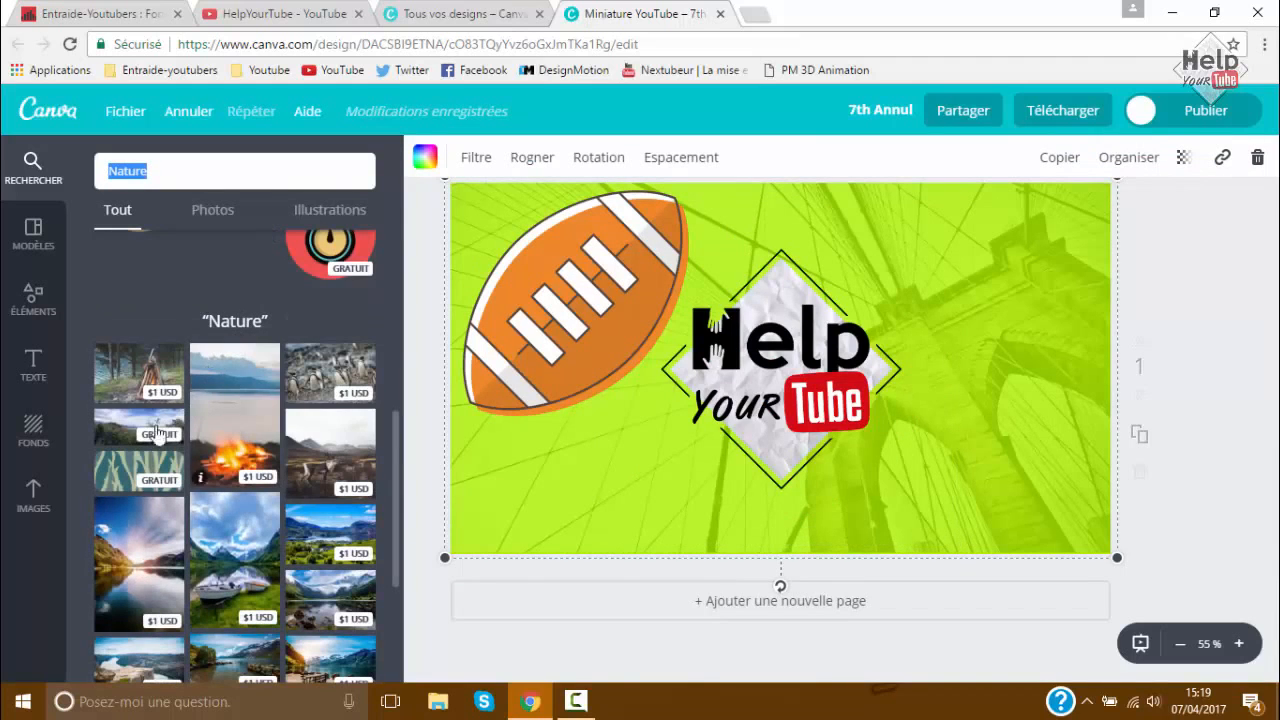
click(110, 438)
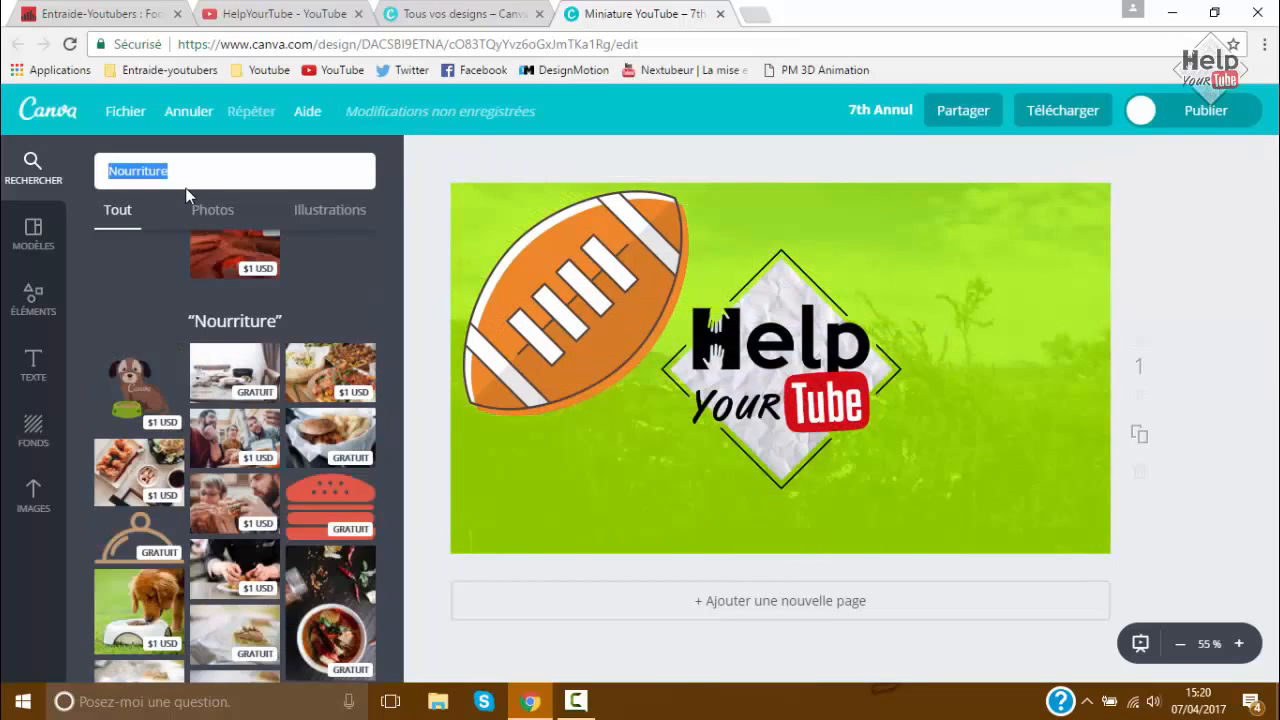
Step: Search the image library for "Mode", "Beauté" and "Ciel"
text(M)
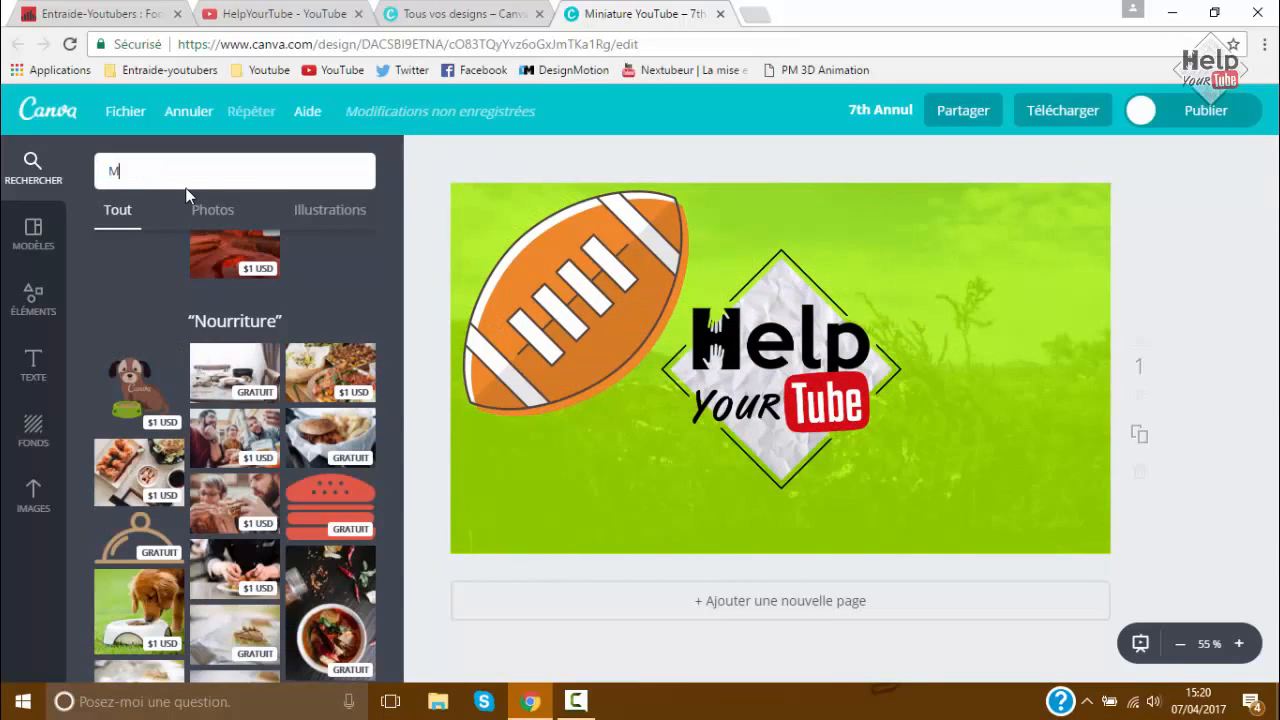
text(od)
key(BackSpace)
key(BackSpace)
key(BackSpace)
text(Beauté)
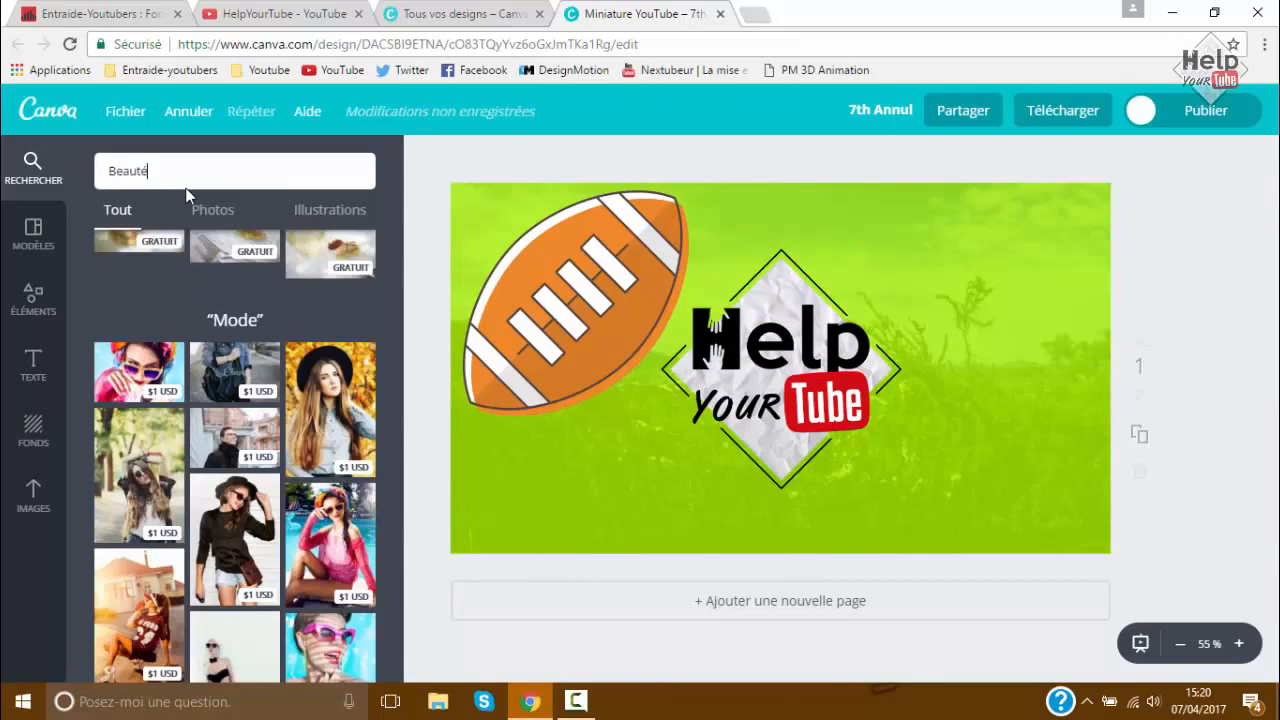
key(Return)
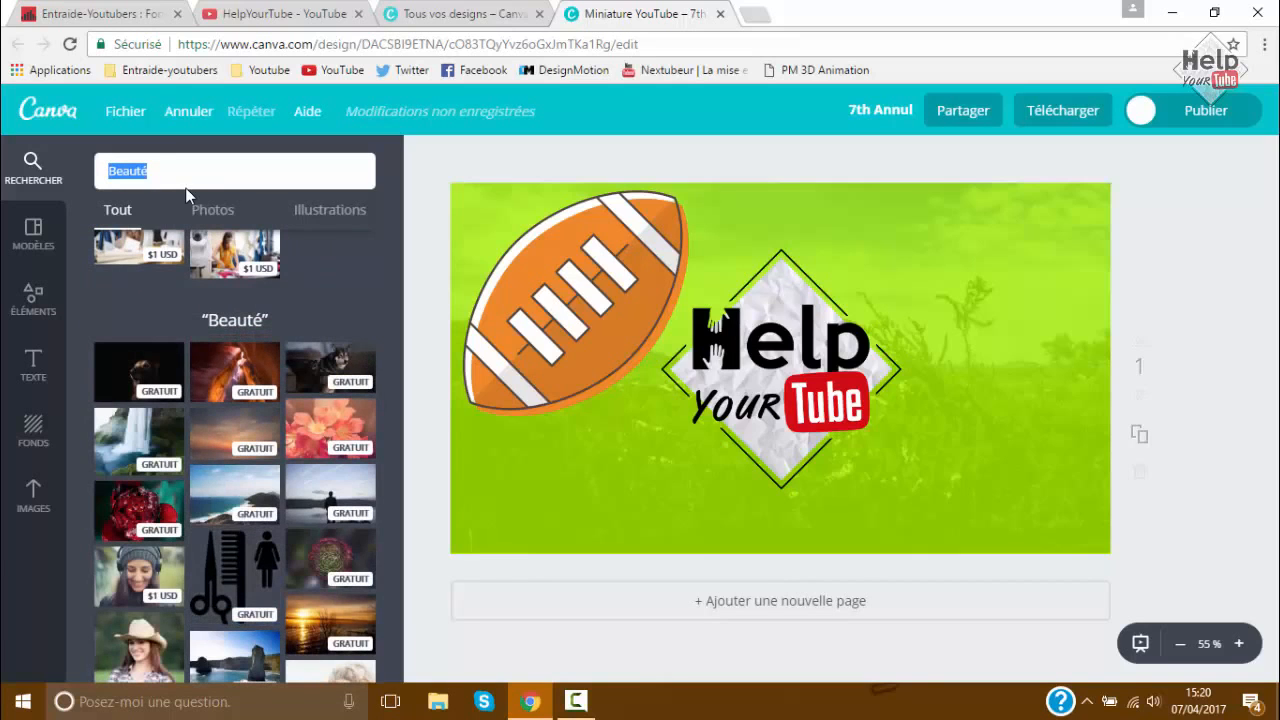
text(Ciel)
key(Return)
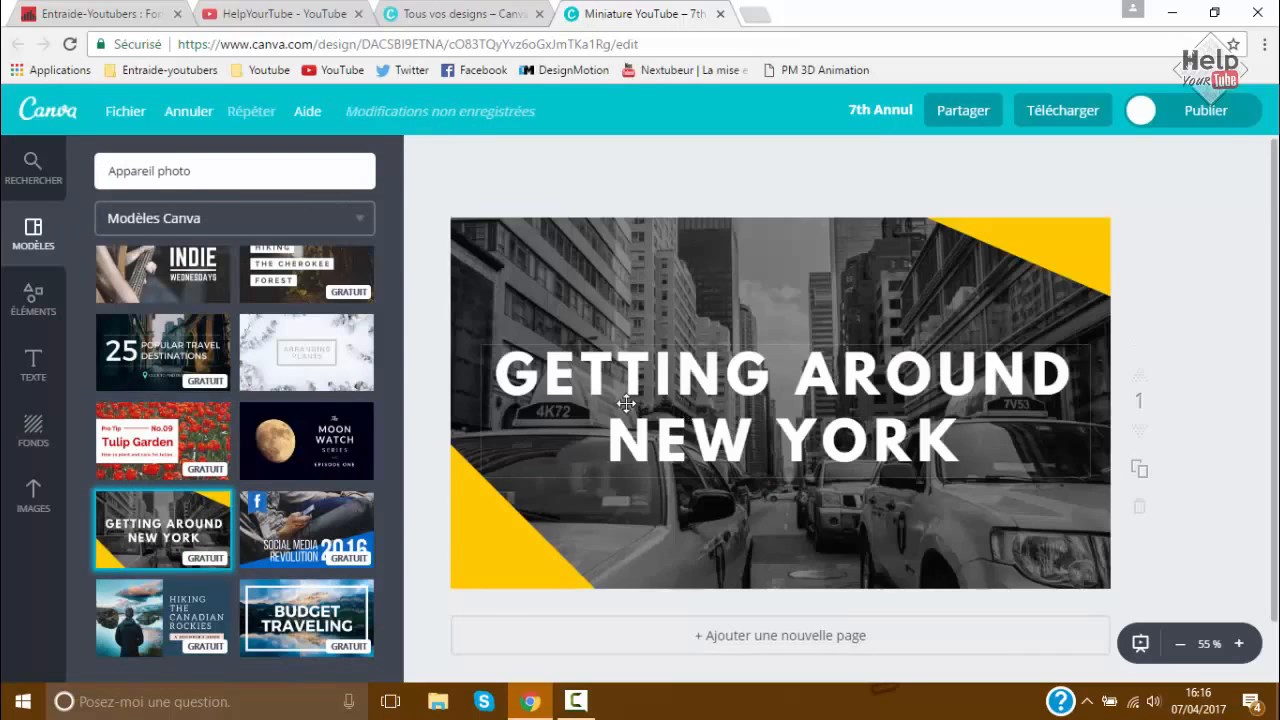
Step: Replace the "Getting Around New York" template's title with "J'AI VISITÉ NEW YORK !"
click(1040, 378)
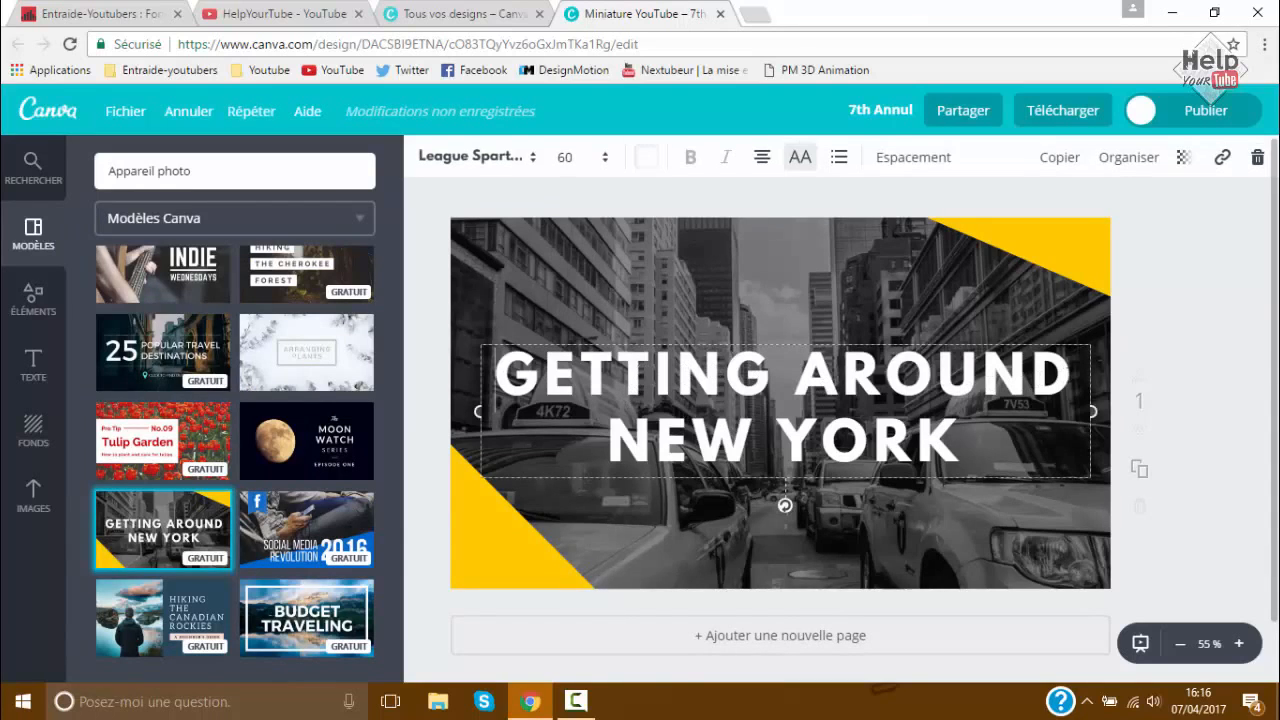
drag(1078, 378, 448, 405)
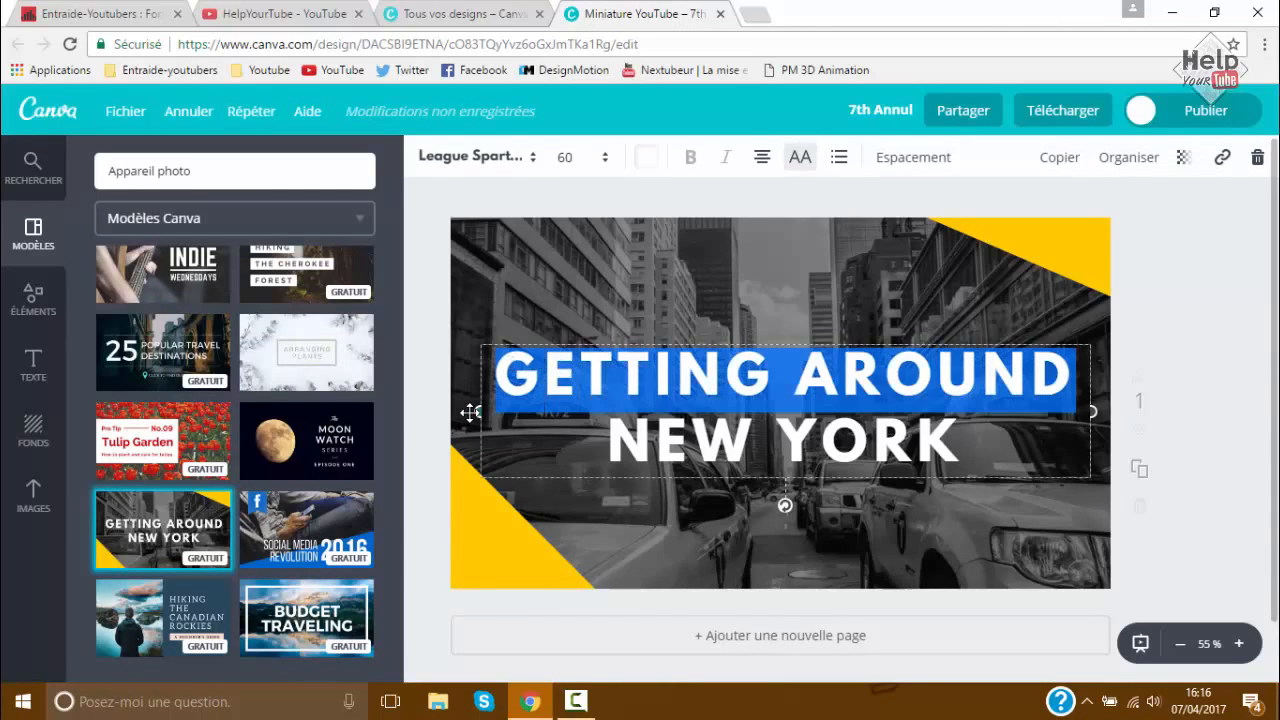
text(J'AI VISIT)
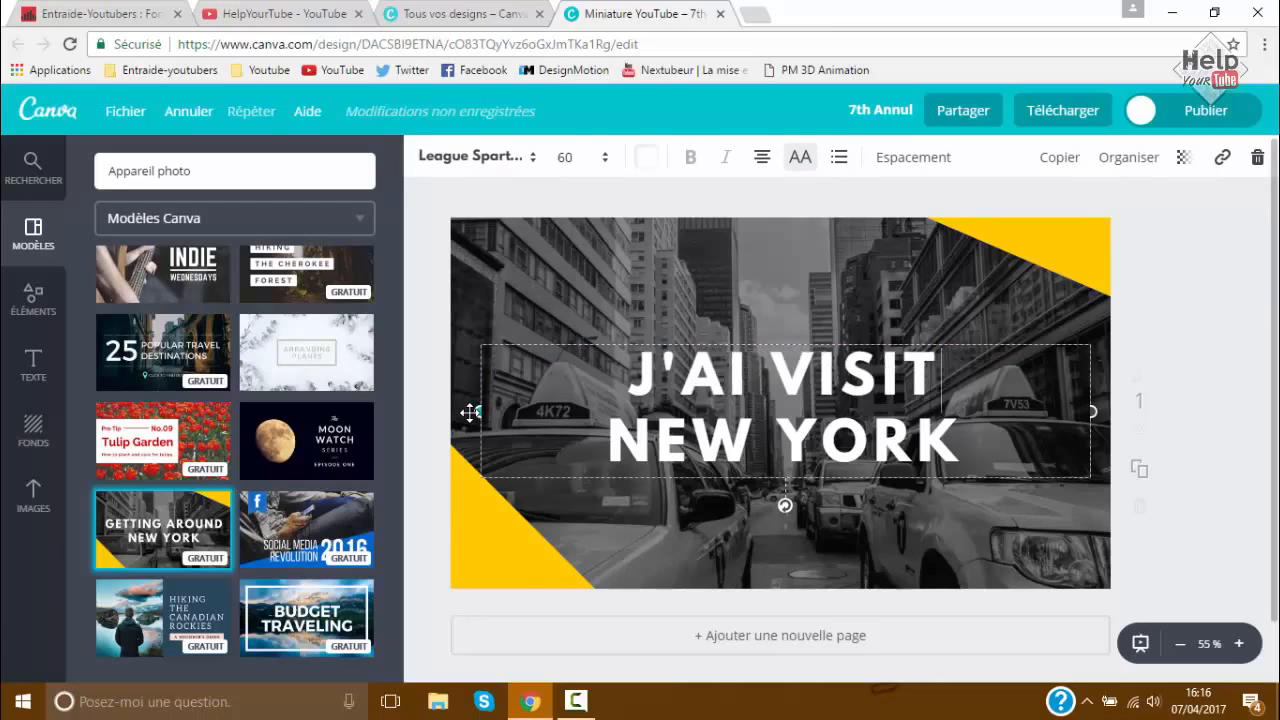
text(É)
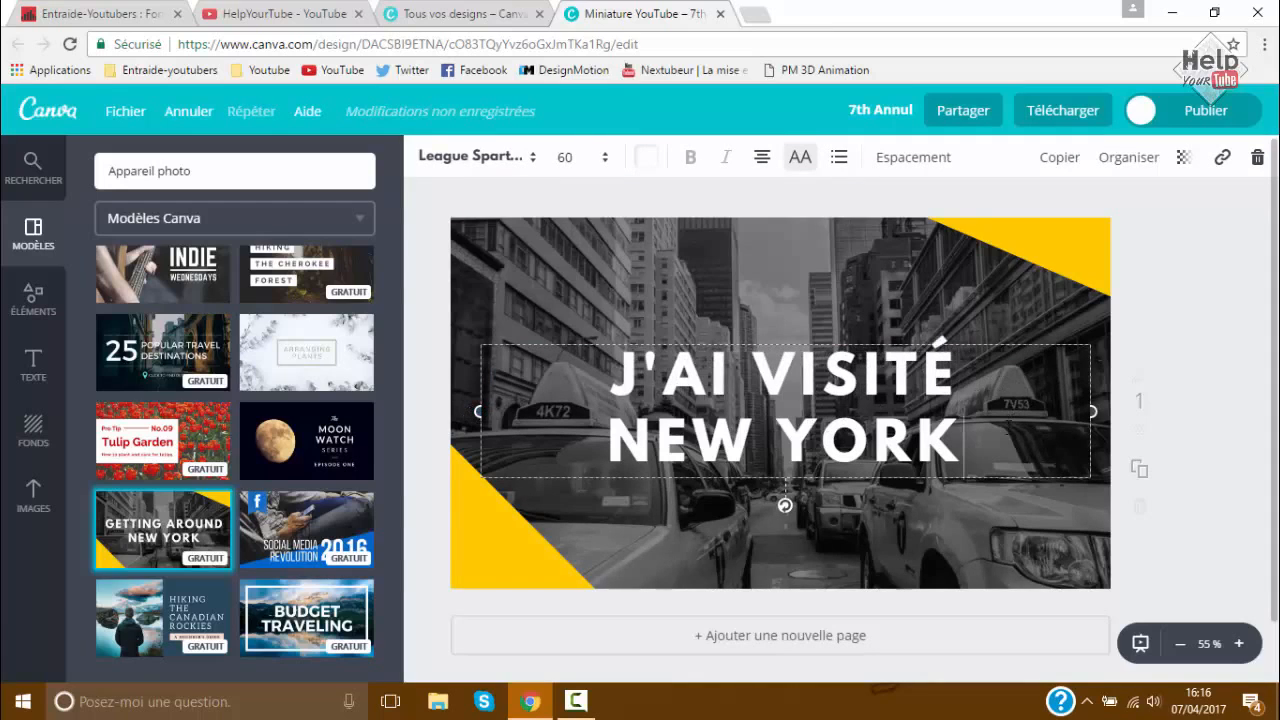
text( NEW YORK !)
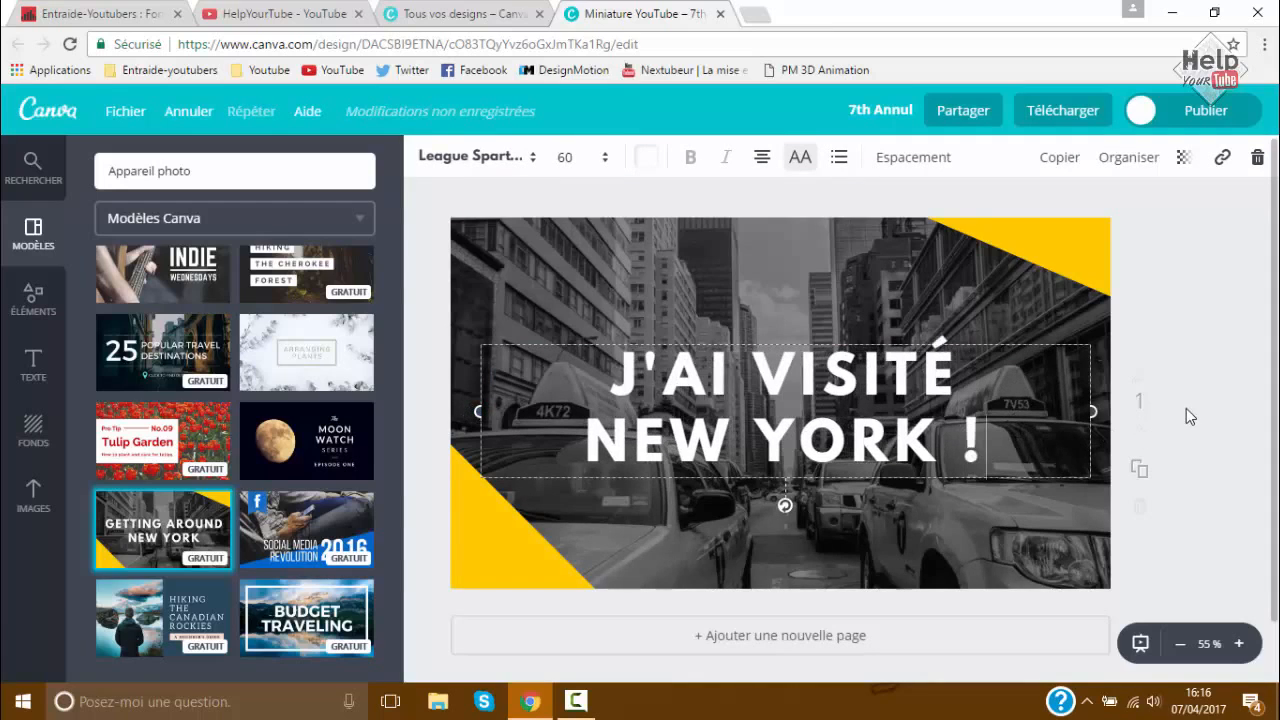
click(1186, 408)
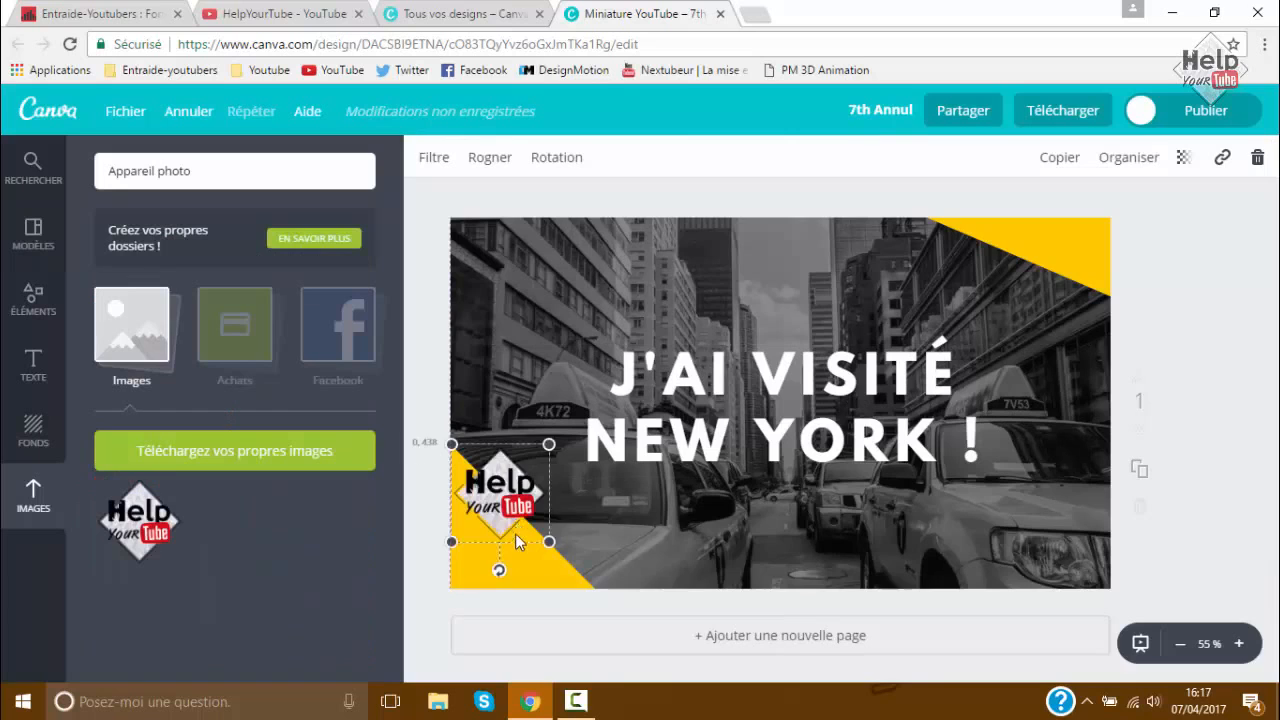
Step: Fit the logo at a smaller size into the thumbnail's lower-left yellow triangle and use the free New York map photo as background
drag(515, 533, 515, 573)
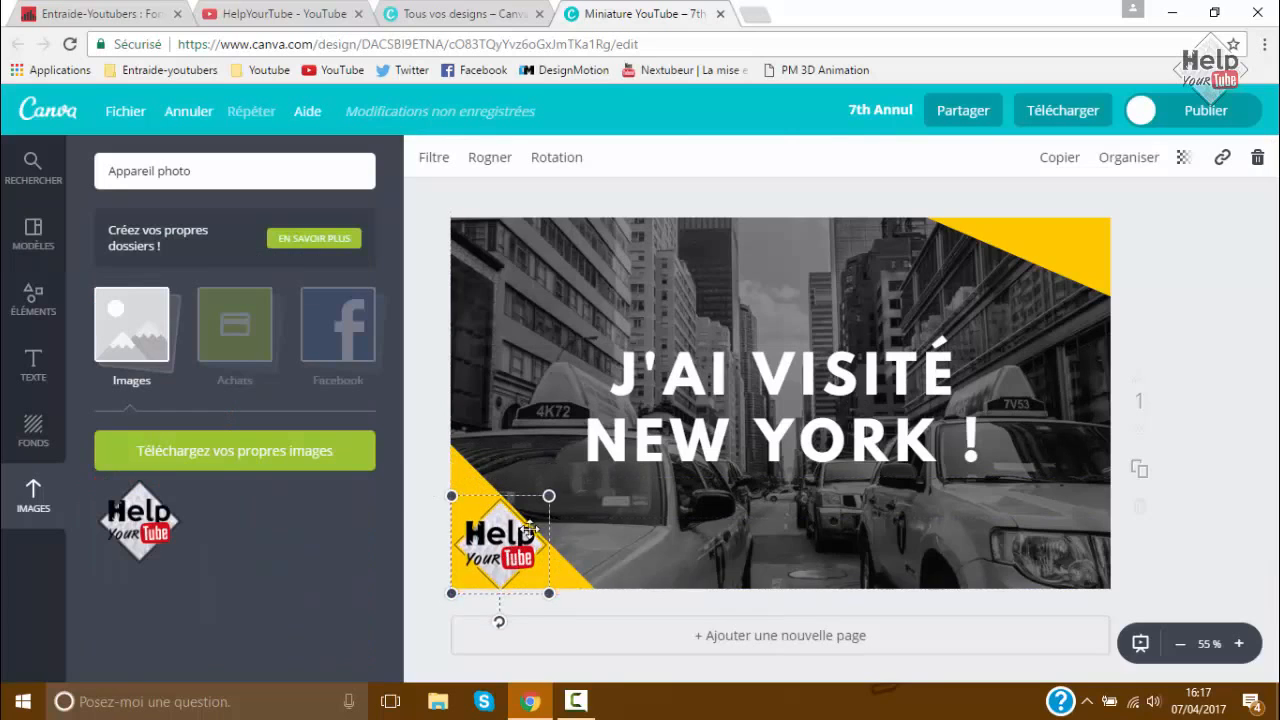
drag(549, 495, 516, 537)
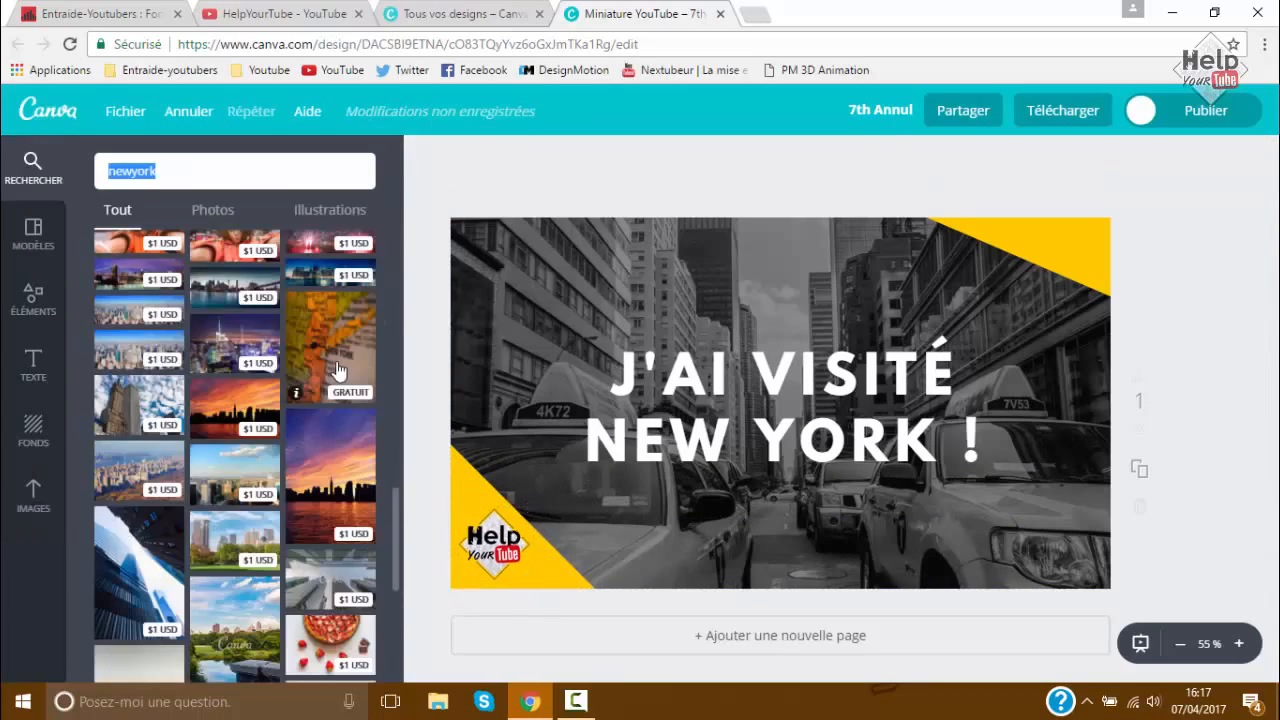
click(338, 372)
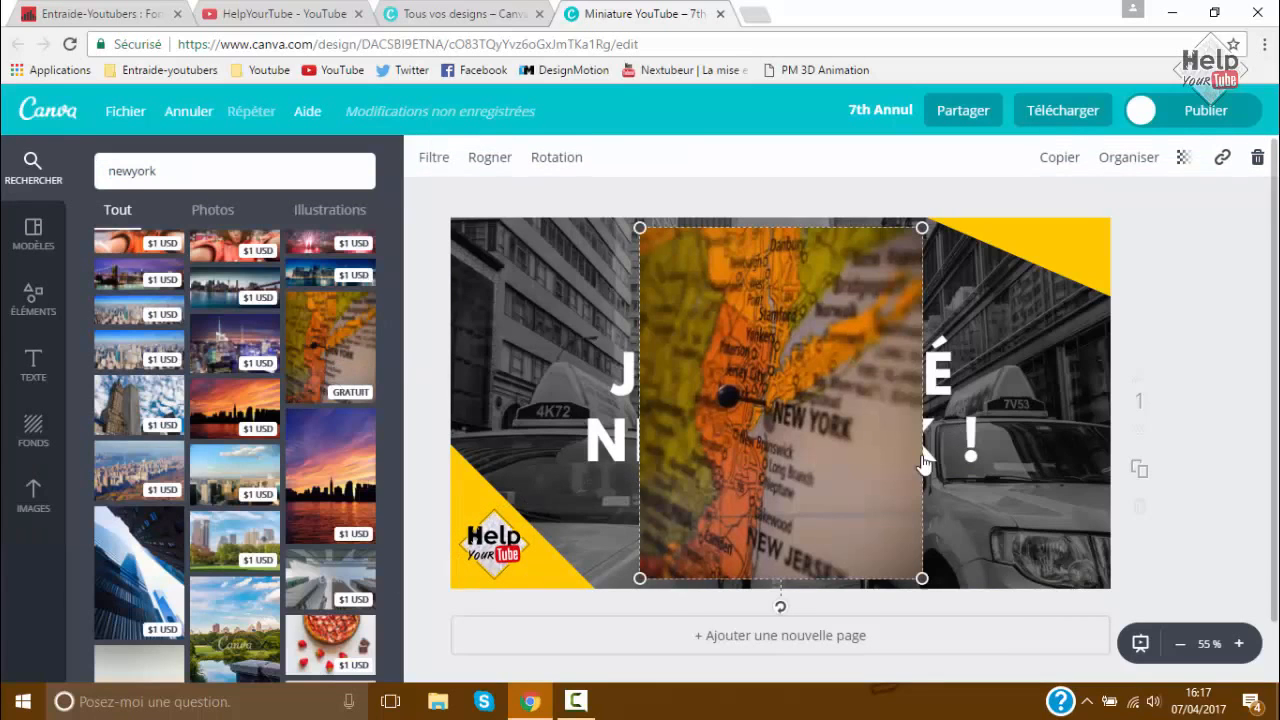
drag(856, 377, 910, 377)
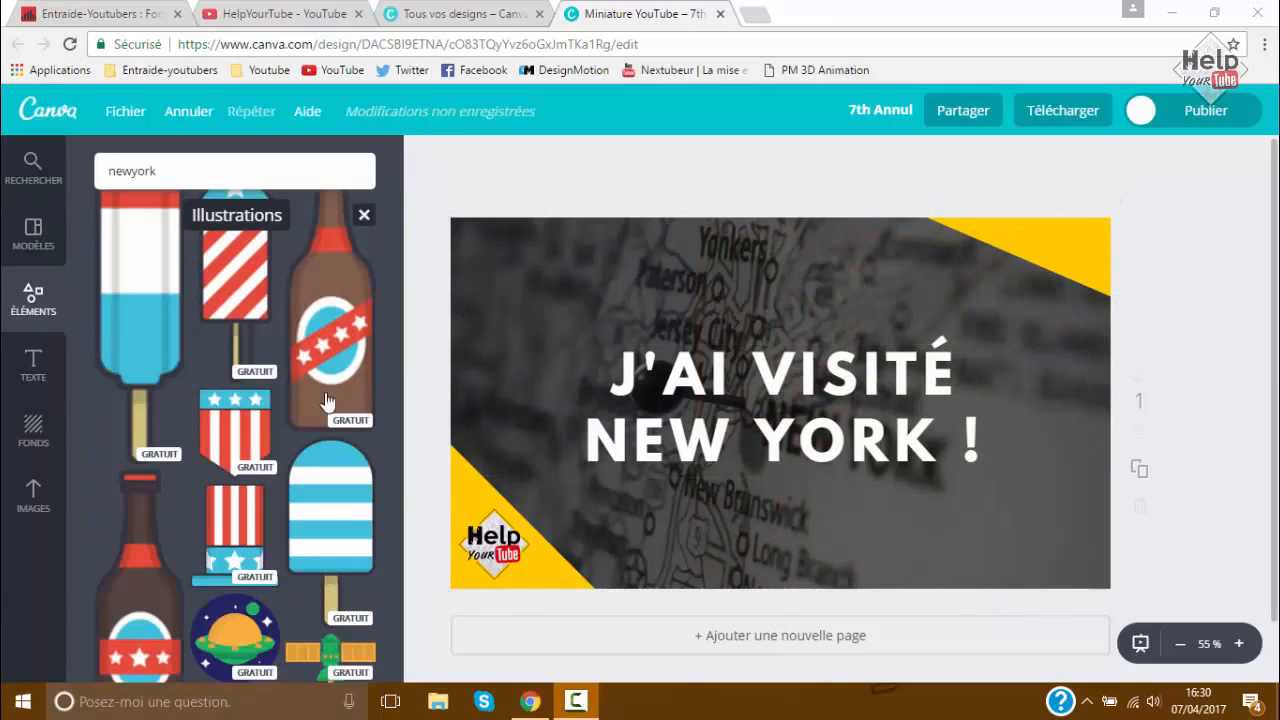
Step: Add the free stars-and-stripes shield illustration, tilted on the thumbnail's right side, and shift the title left to clear it
click(262, 416)
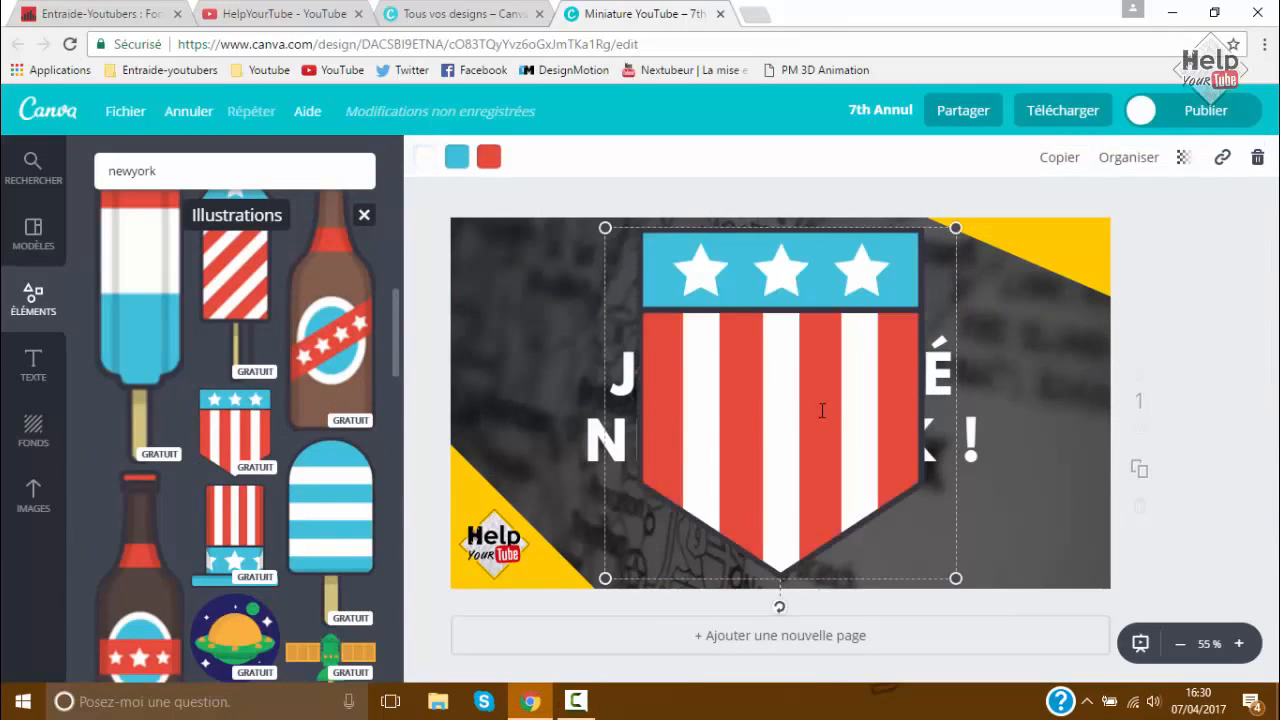
mouse_move(782, 612)
mouse_down()
mouse_move(774, 600)
mouse_move(760, 608)
mouse_up()
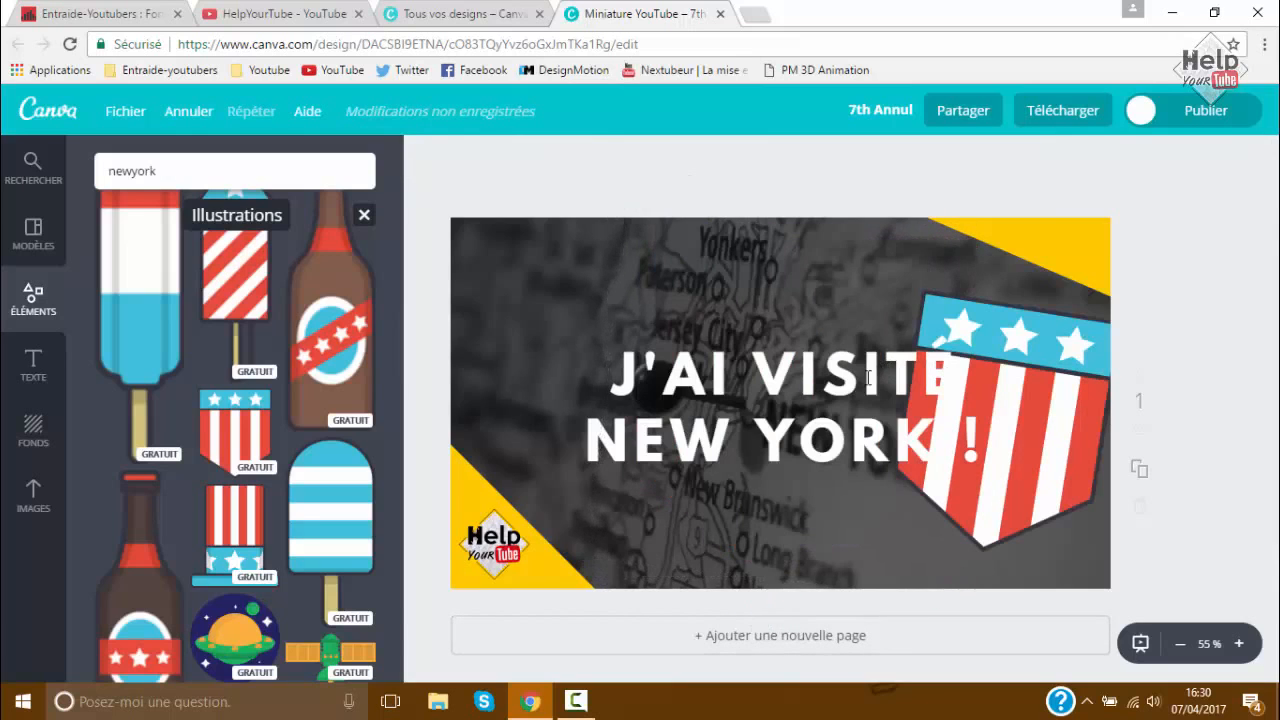
click(622, 432)
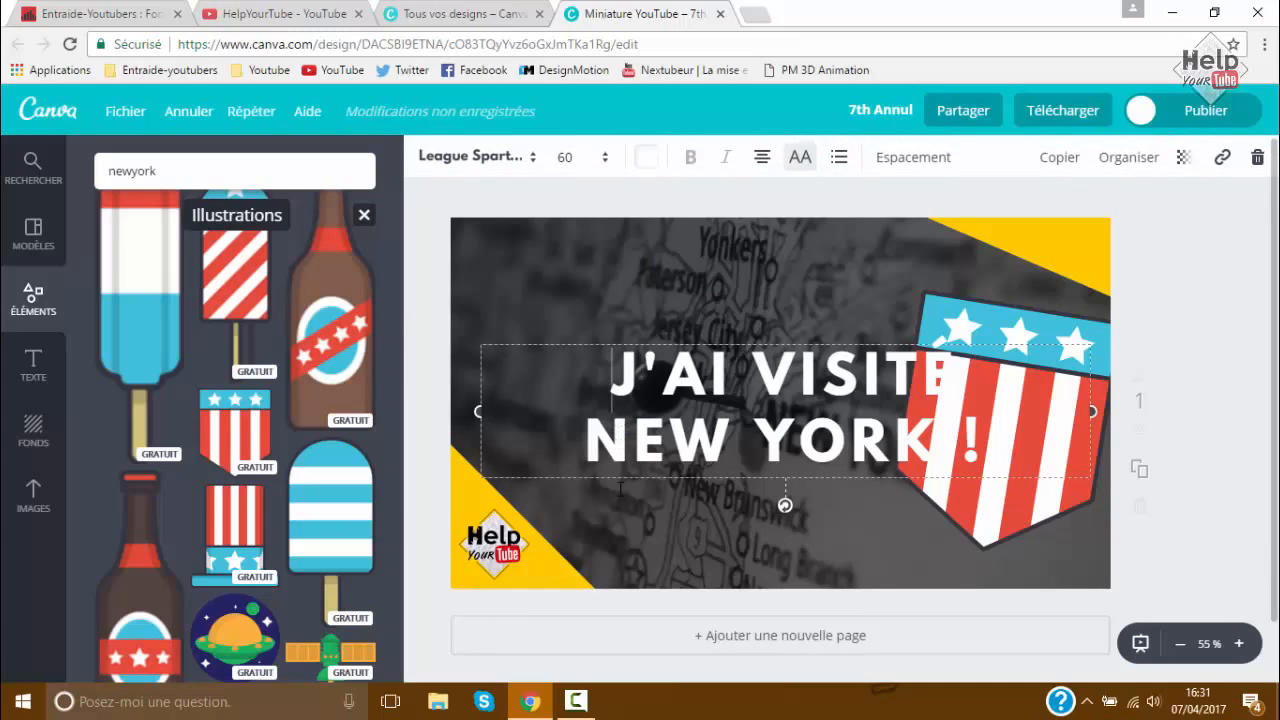
drag(609, 483, 517, 455)
Step: Recolour both yellow corner triangles of the thumbnail with the coral red of the default palette
click(926, 254)
click(425, 157)
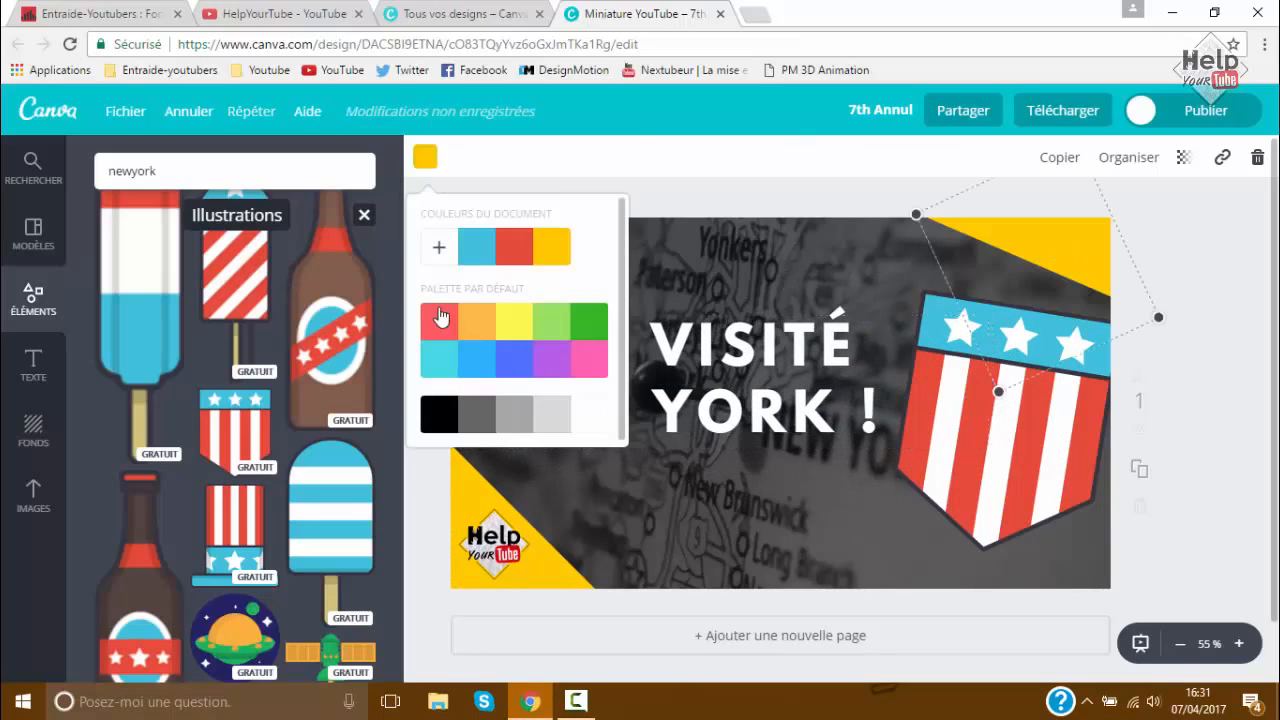
click(440, 320)
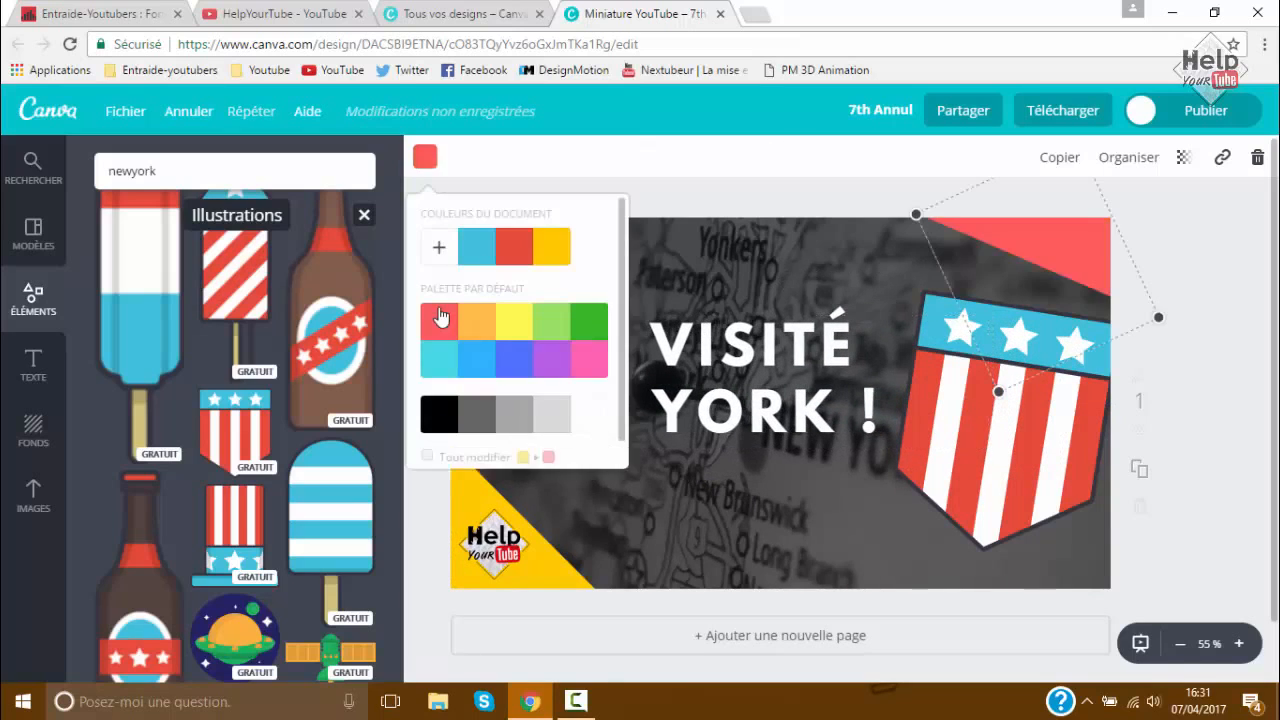
click(465, 490)
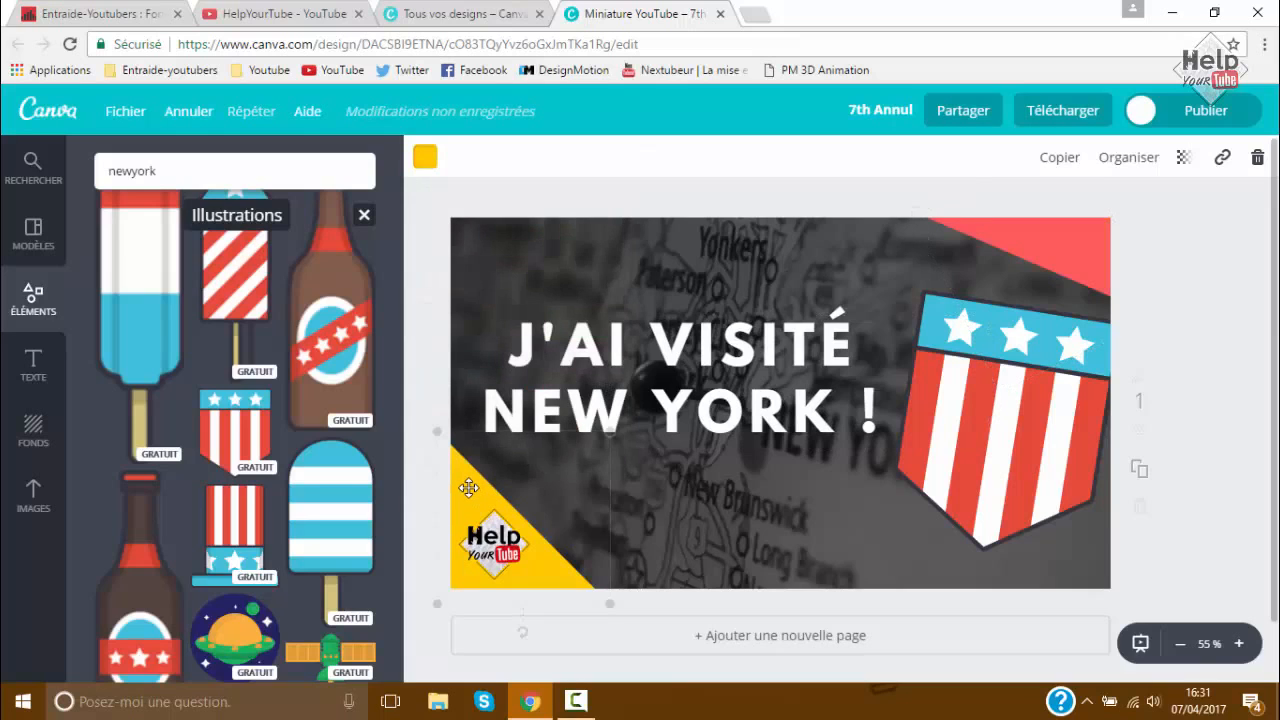
click(424, 165)
click(441, 330)
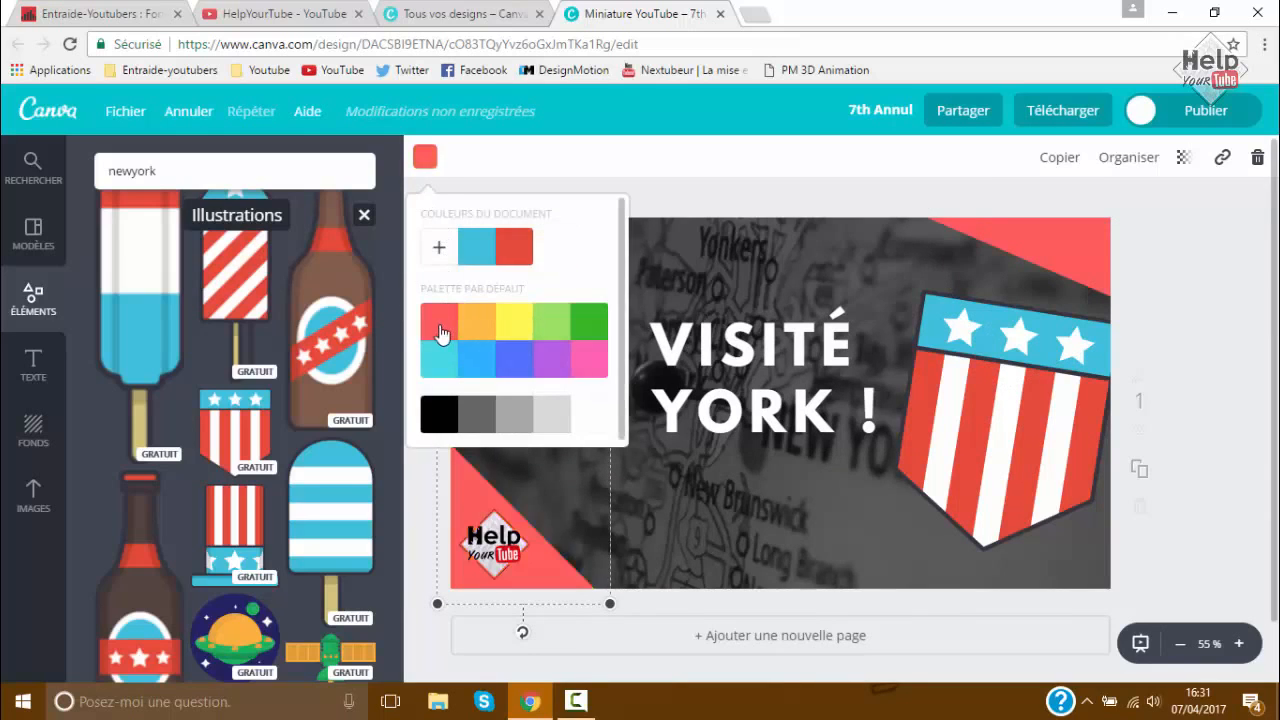
click(690, 200)
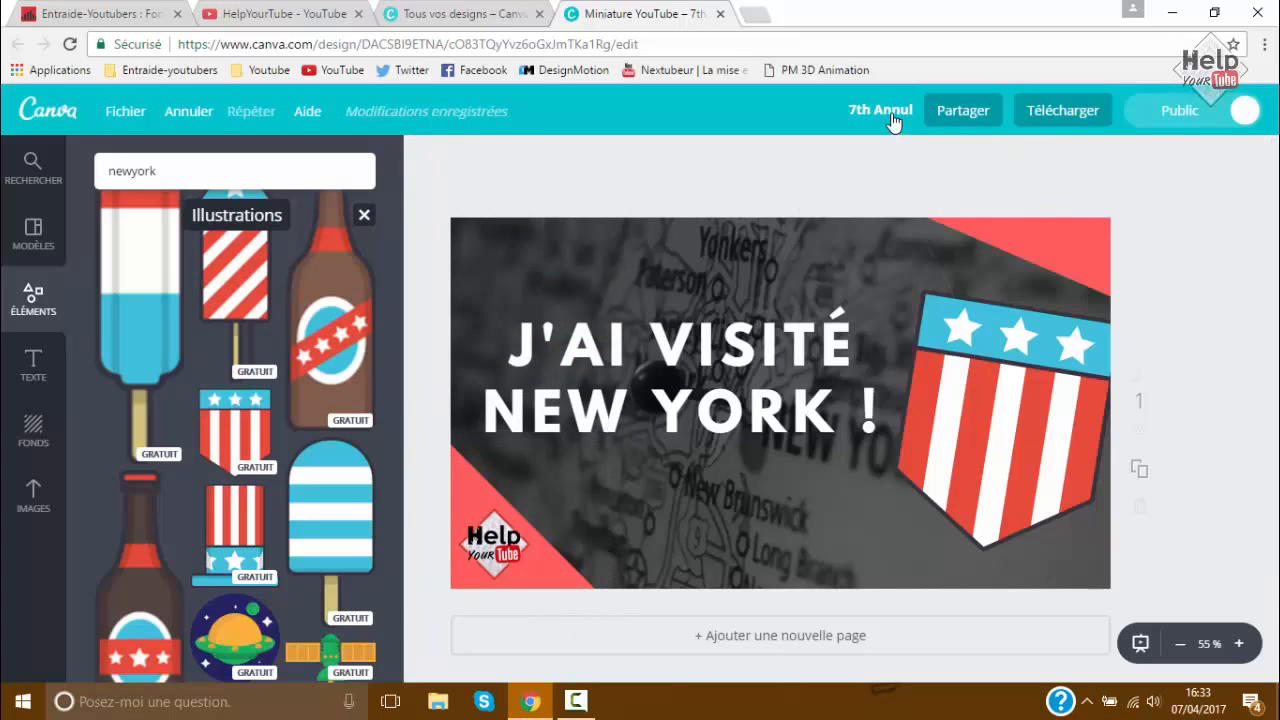
Step: Rename the design as "Miniature newyork"
click(885, 112)
text(Miniature newyork)
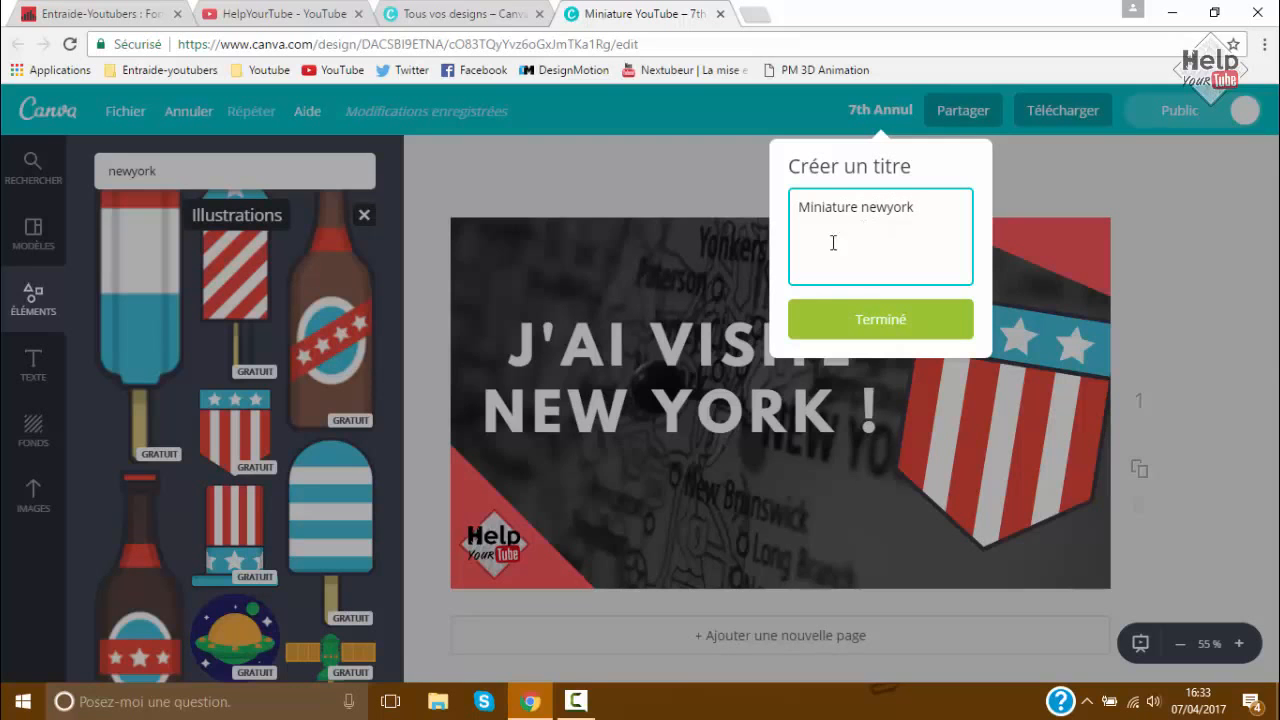
click(843, 321)
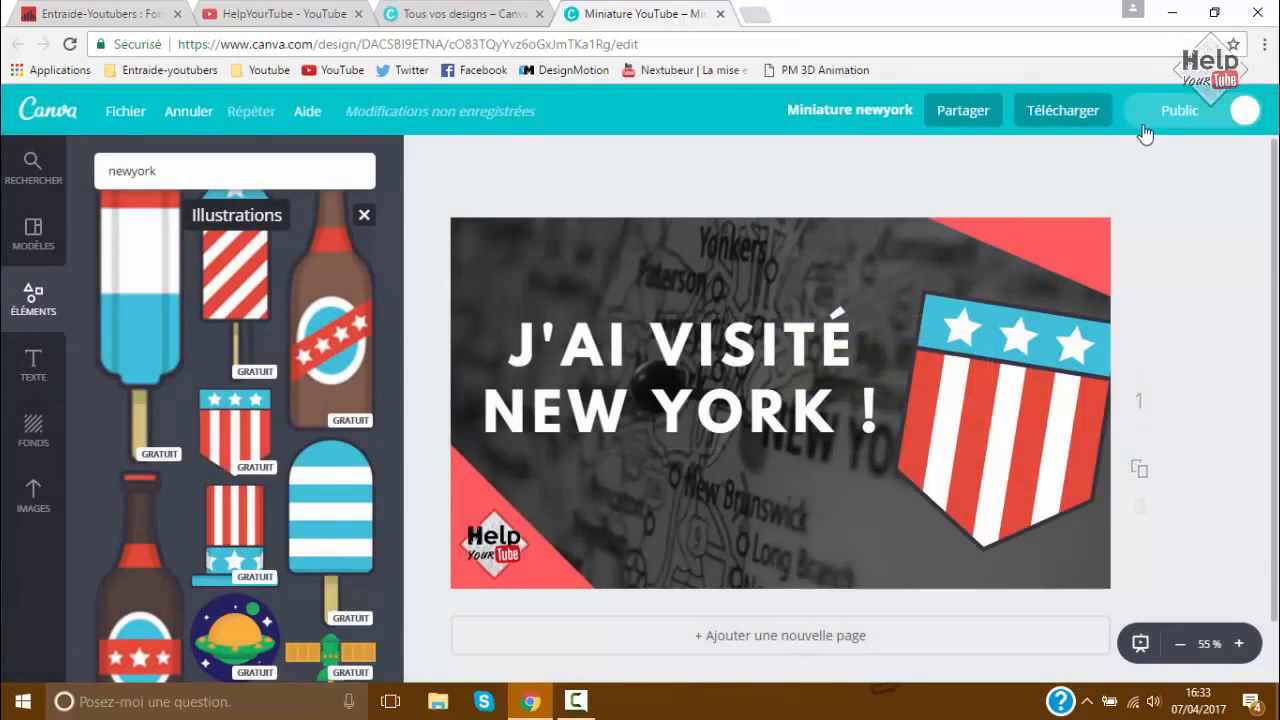
Step: Download the finished thumbnail as a JPG file
click(1080, 108)
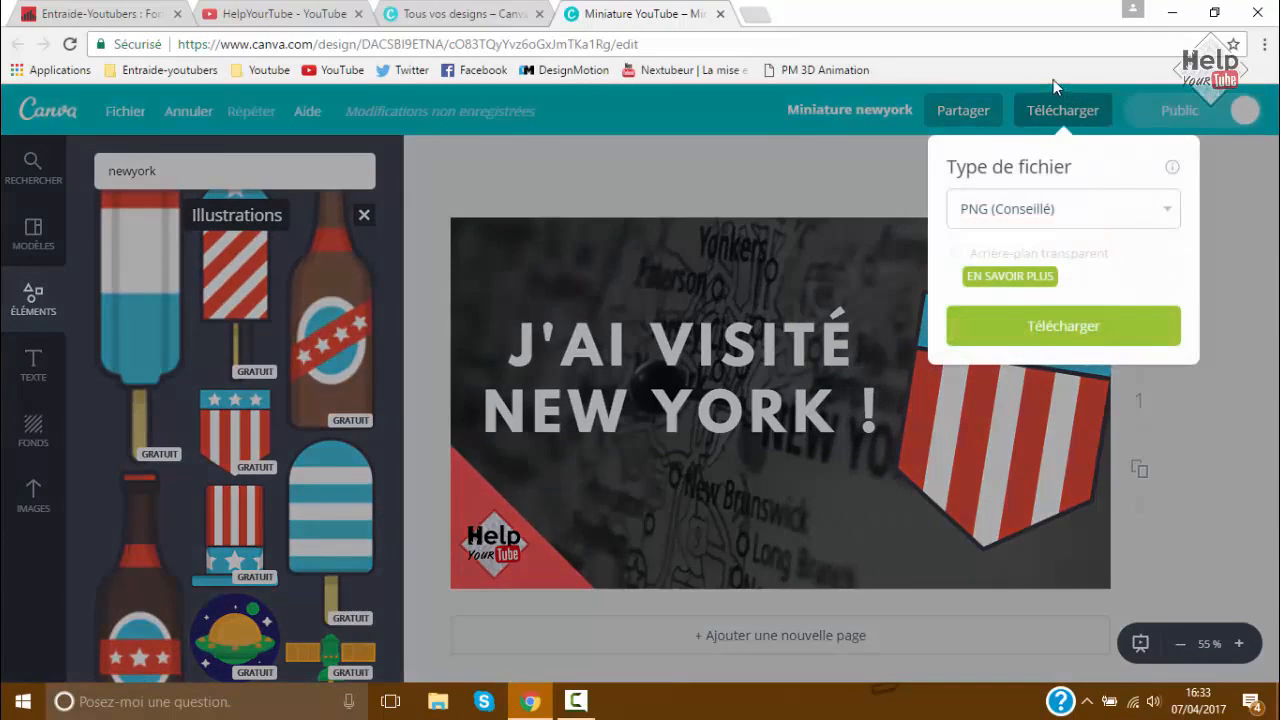
click(1007, 210)
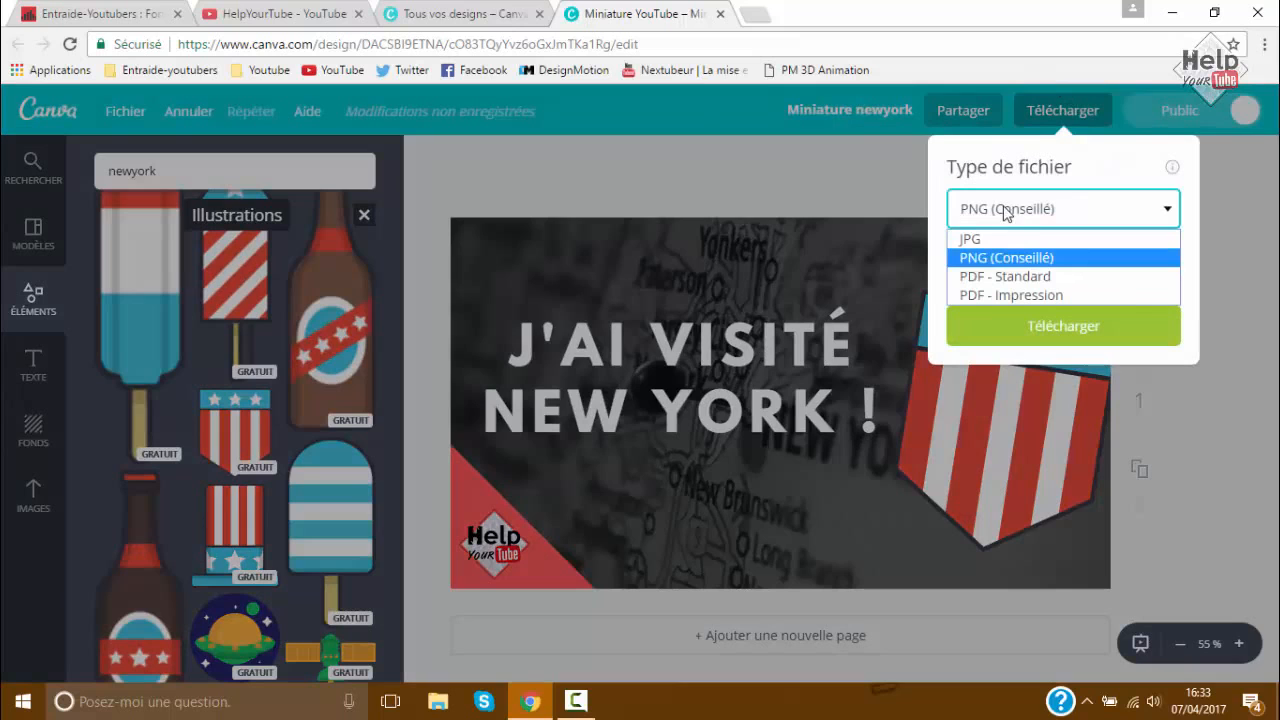
click(998, 238)
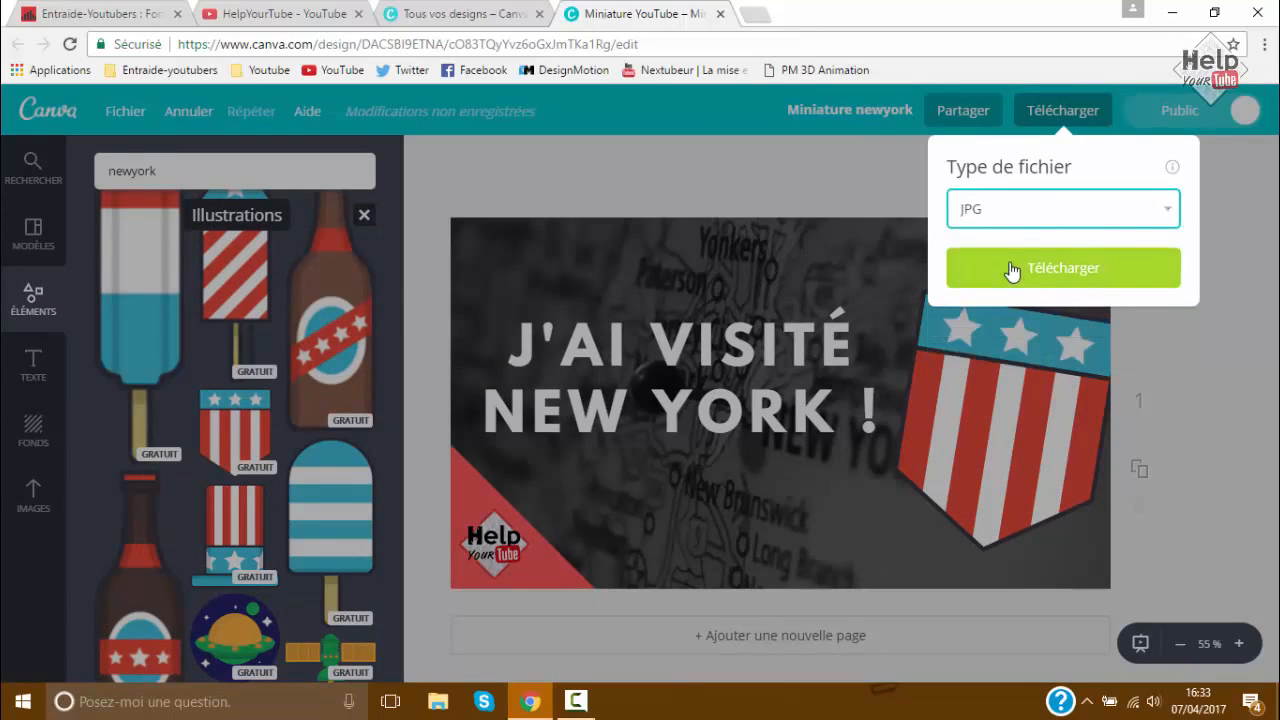
click(1002, 268)
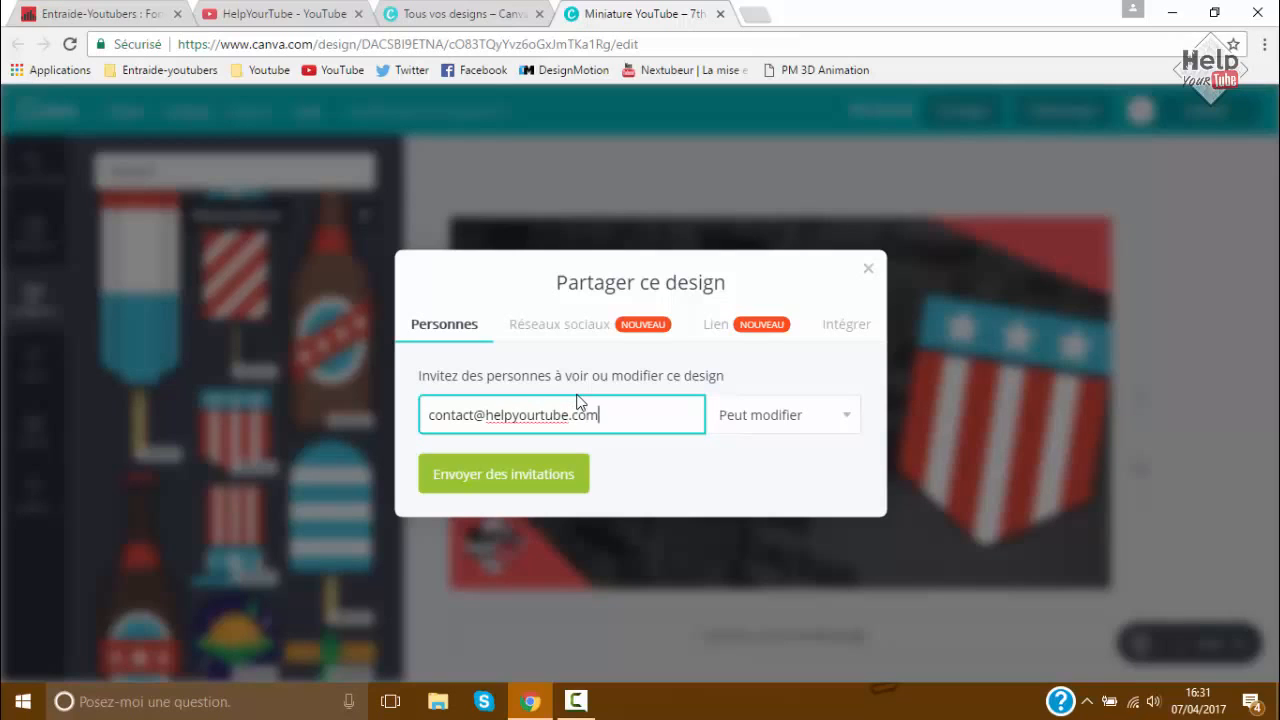
Step: Set the invited contact's permission to "Peut consulter" and show the social network sharing options for the design
click(758, 426)
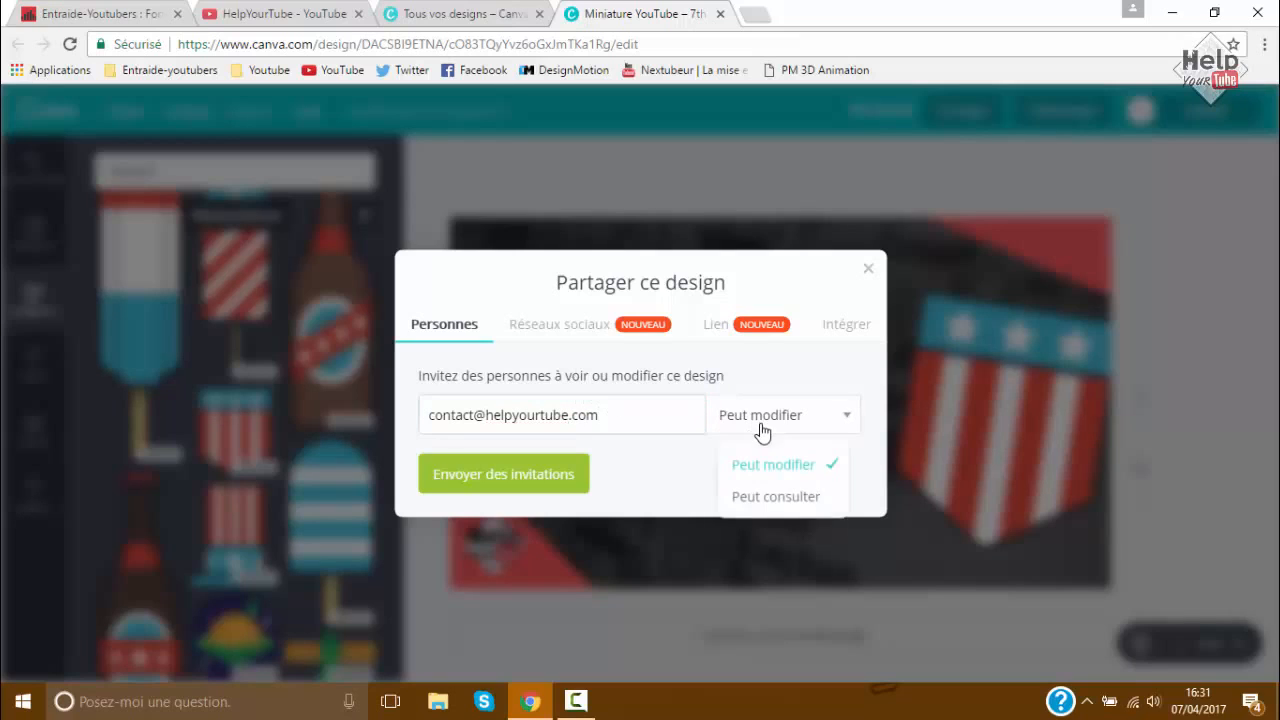
click(775, 496)
click(559, 324)
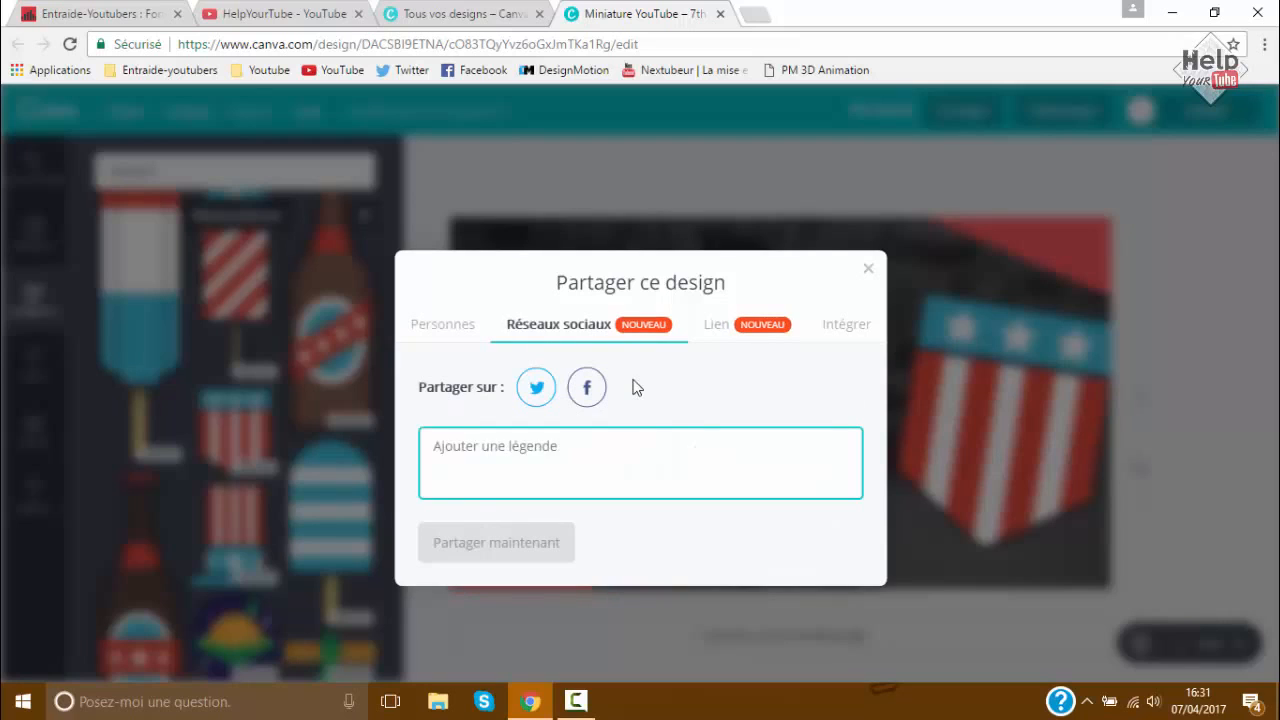
Step: Write the social network caption "Trop cool le site Canva.com regardez !" for the shared design
text(Trop cool le site Canva.com)
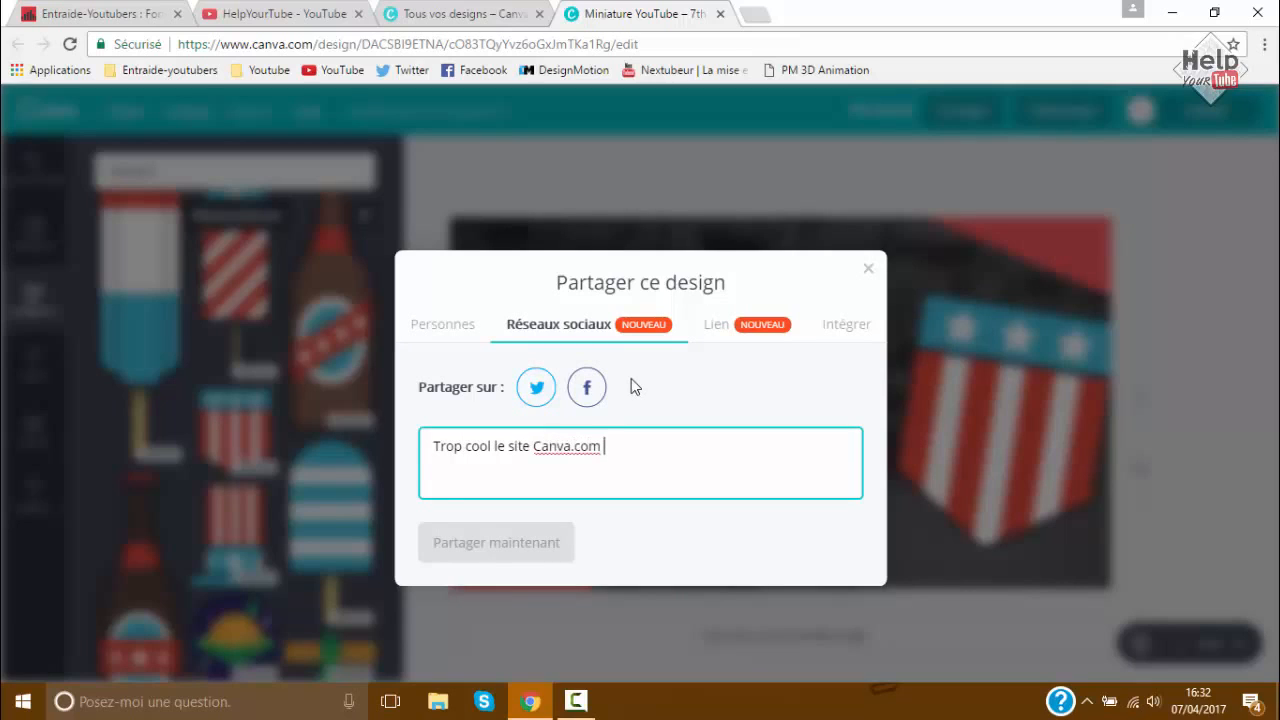
text(regardez !)
Step: Copy the design's share link and its embed code, and close the sharing dialog
click(716, 324)
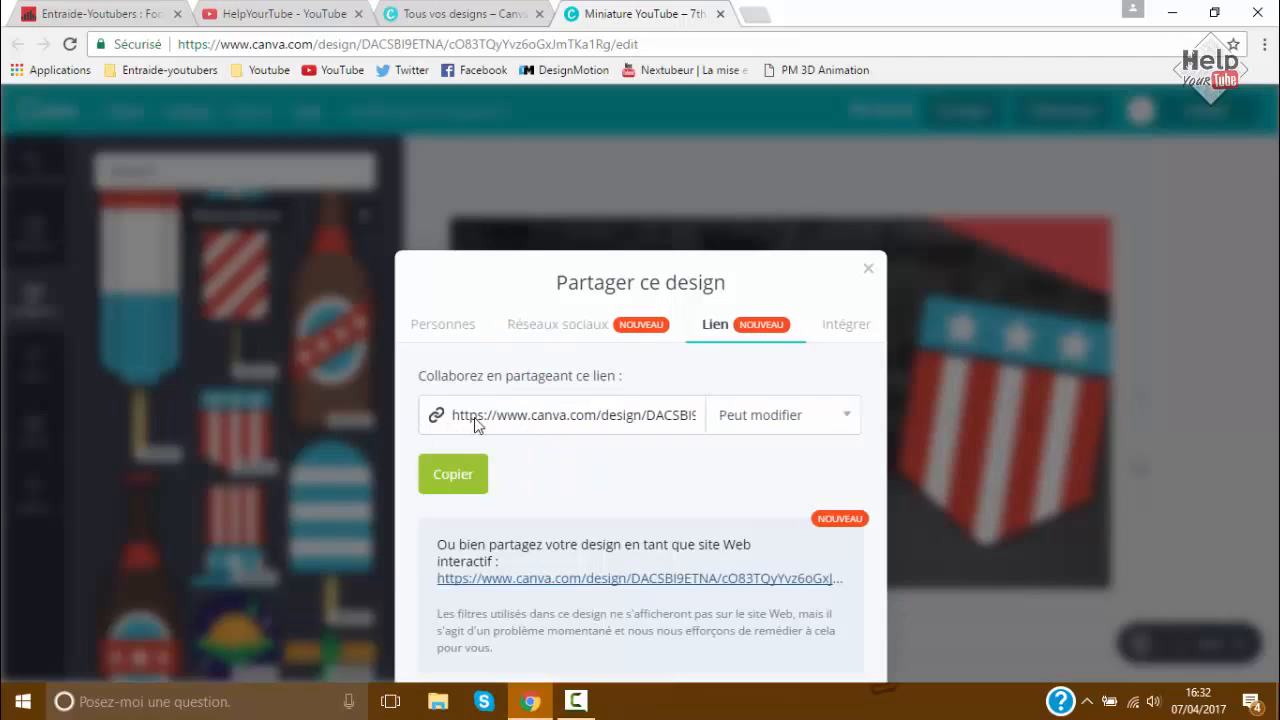
click(457, 478)
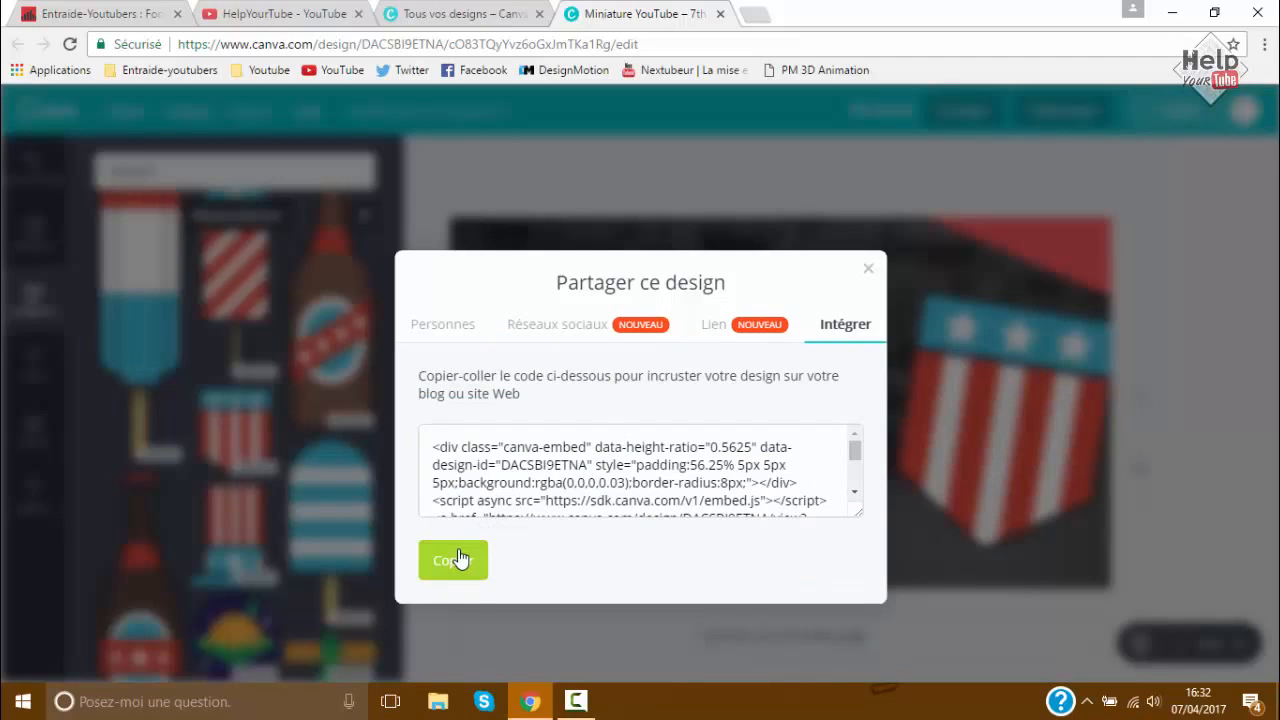
click(457, 558)
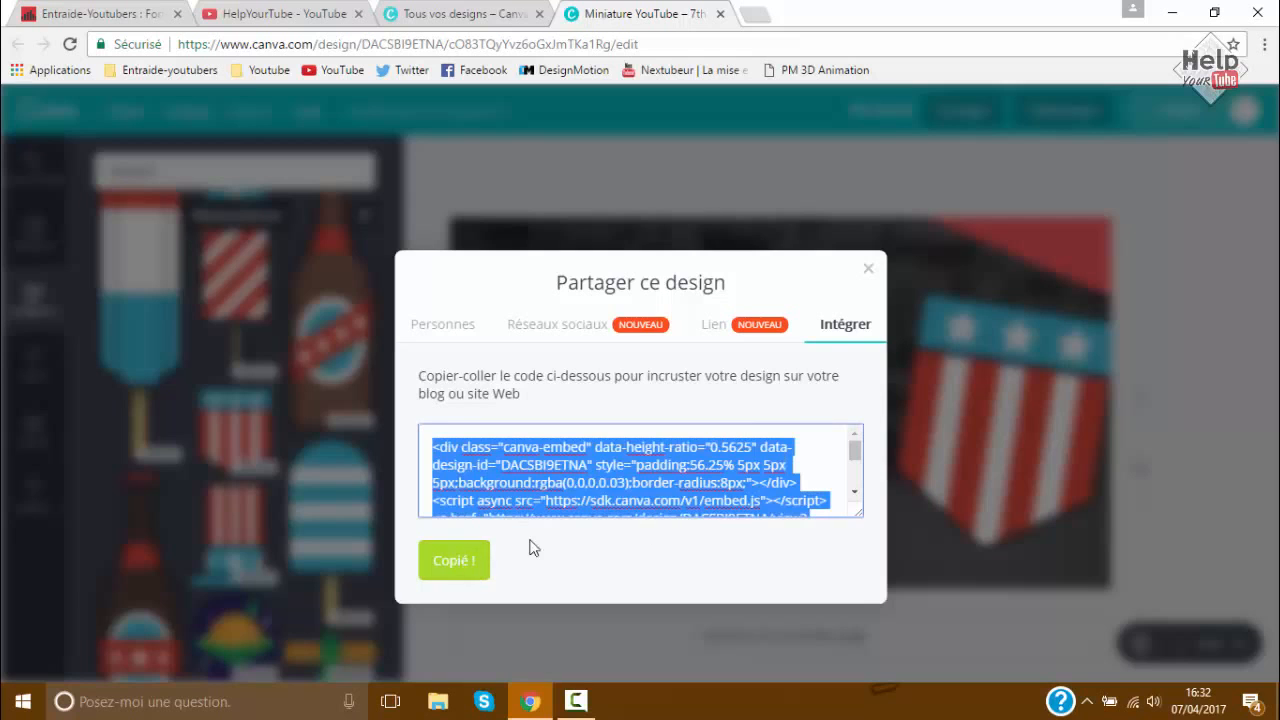
click(868, 268)
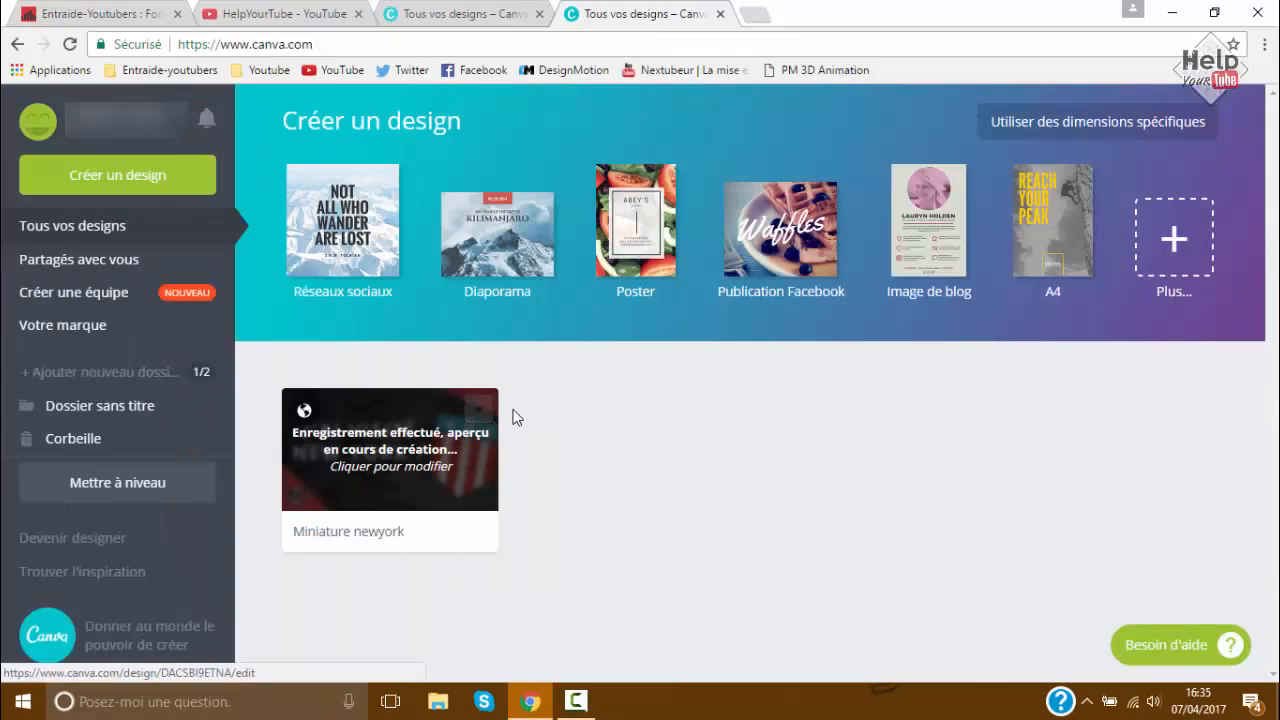
Step: Move the "Miniature newyork" design to the trash and restore it from there
click(478, 409)
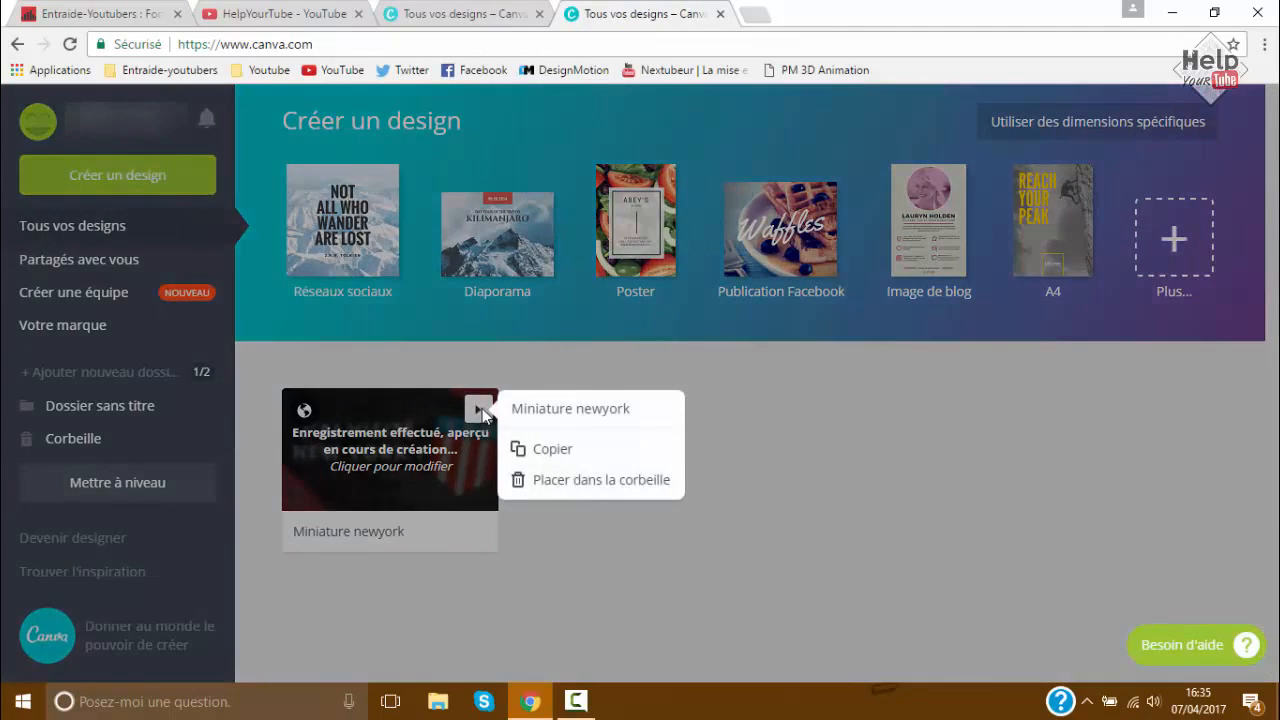
click(530, 485)
click(130, 450)
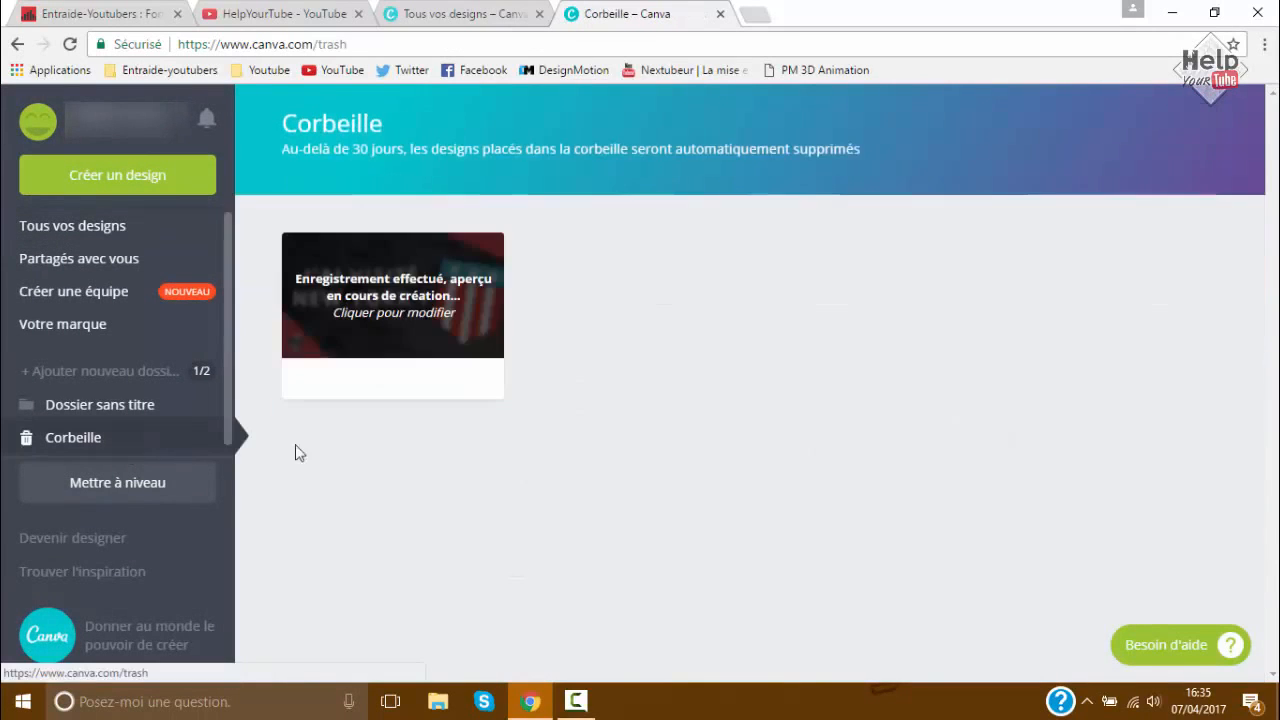
click(483, 253)
click(525, 298)
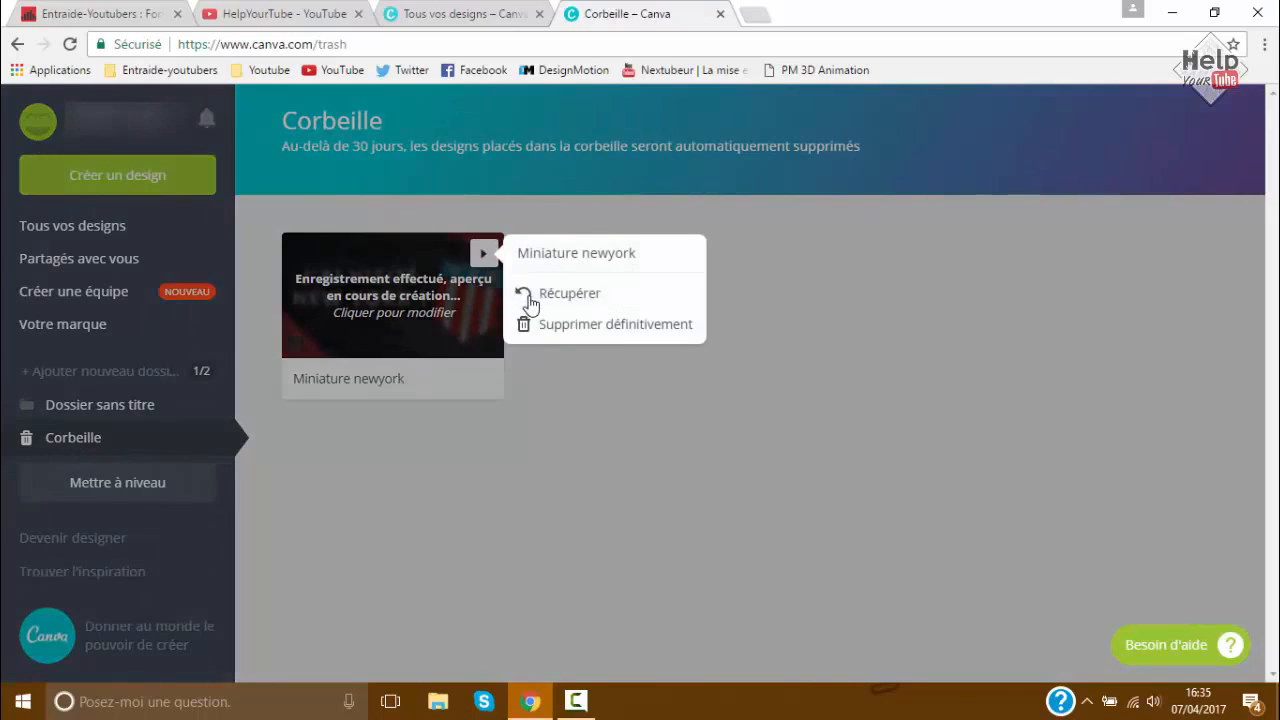
Step: Create a new design folder named "Voyages" and open it
click(149, 372)
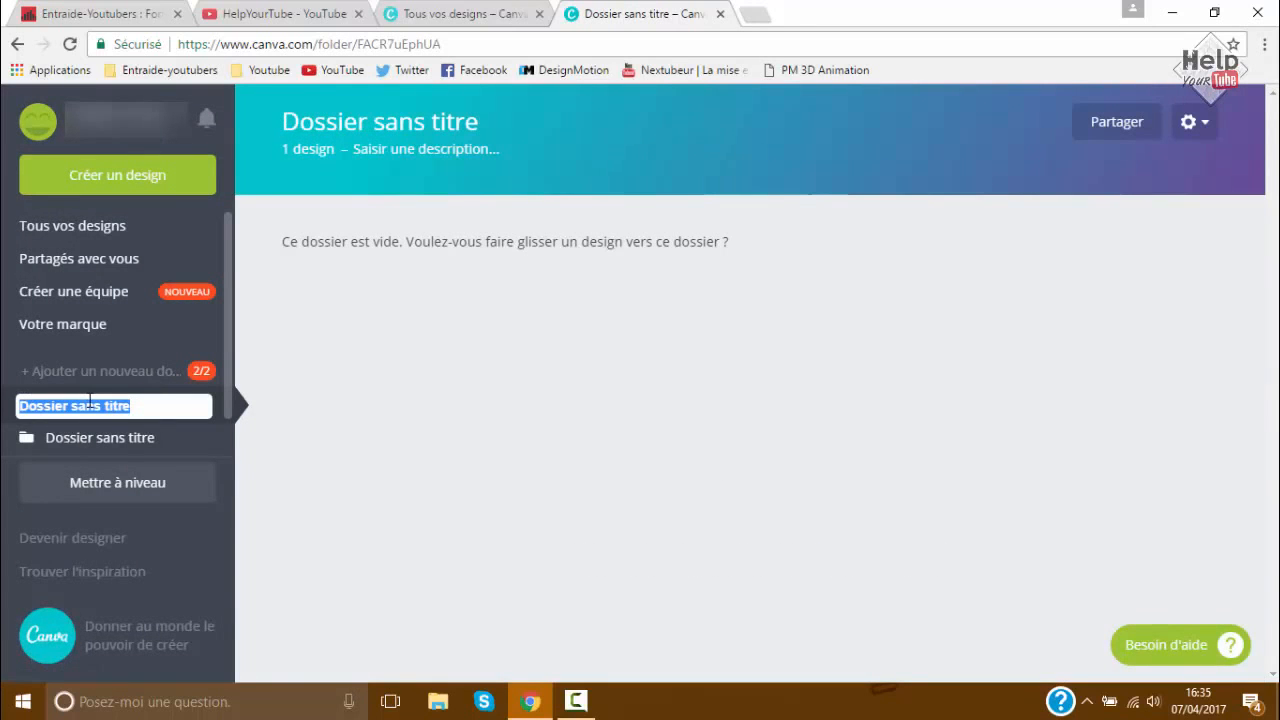
text(Voyages)
key(Return)
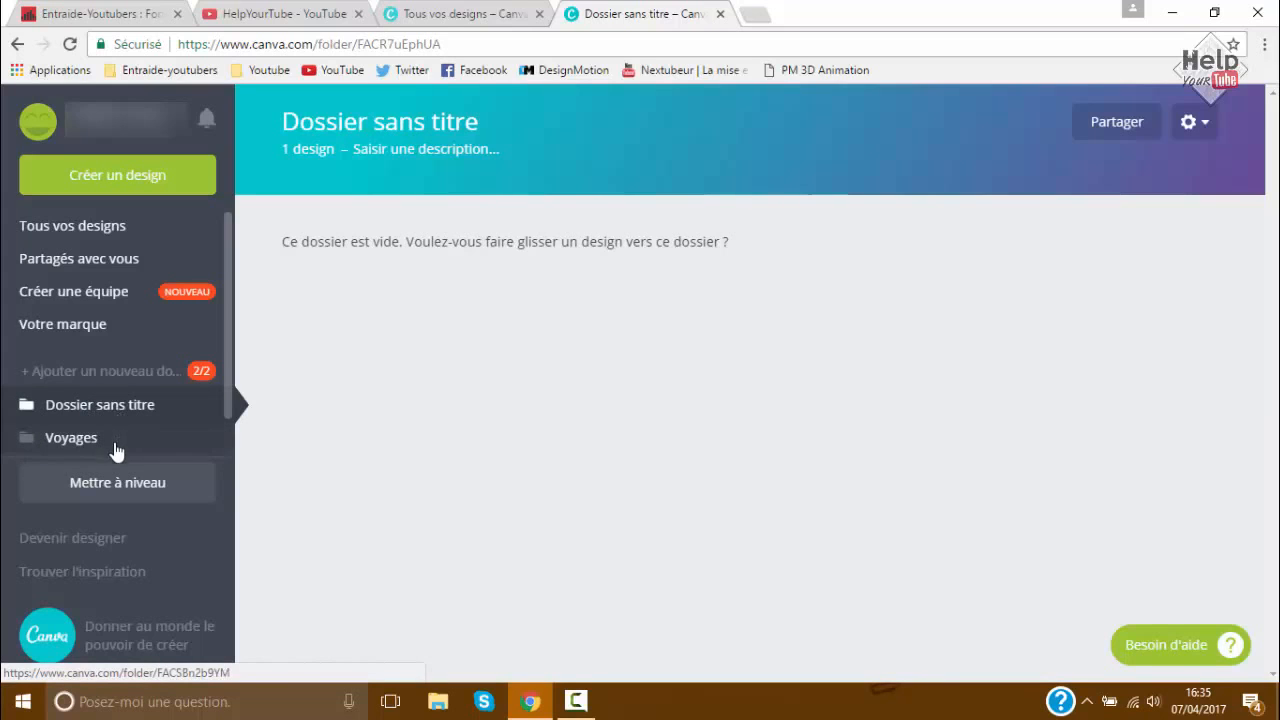
click(115, 440)
Step: Check the contents of the trash and view the Canva for Work upgrade offer
scroll(115, 440, down, 1)
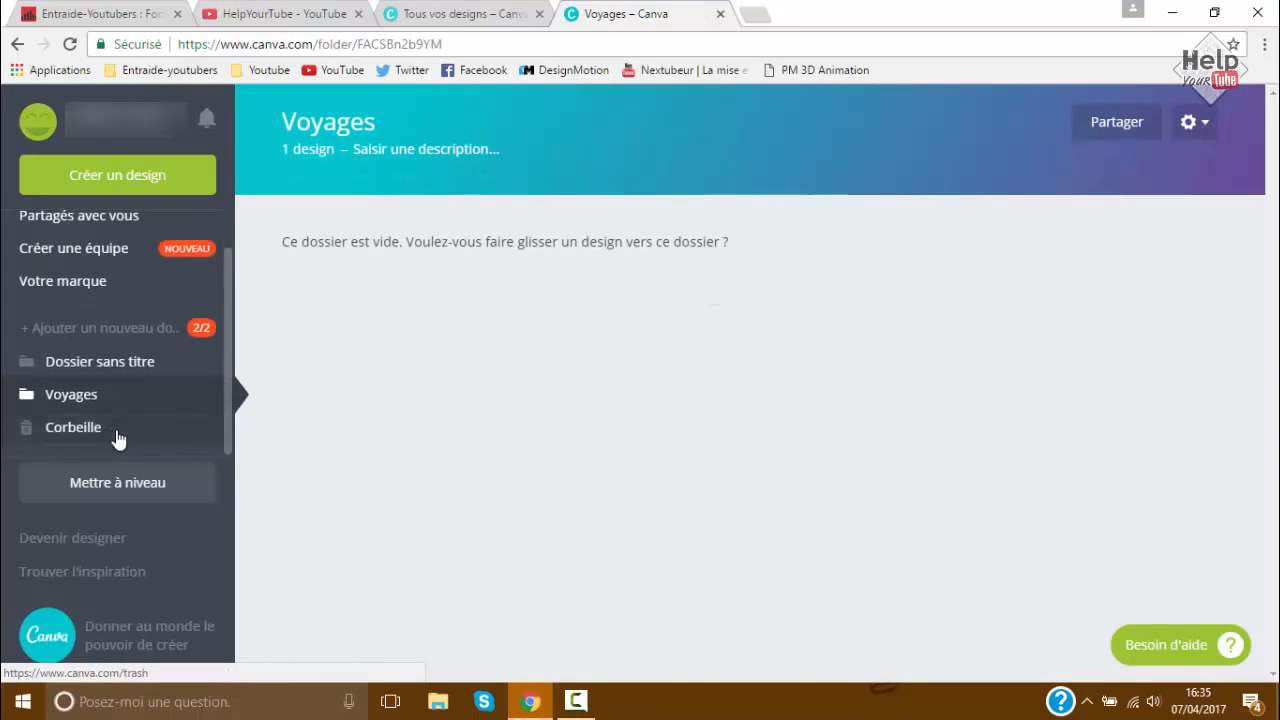
click(115, 436)
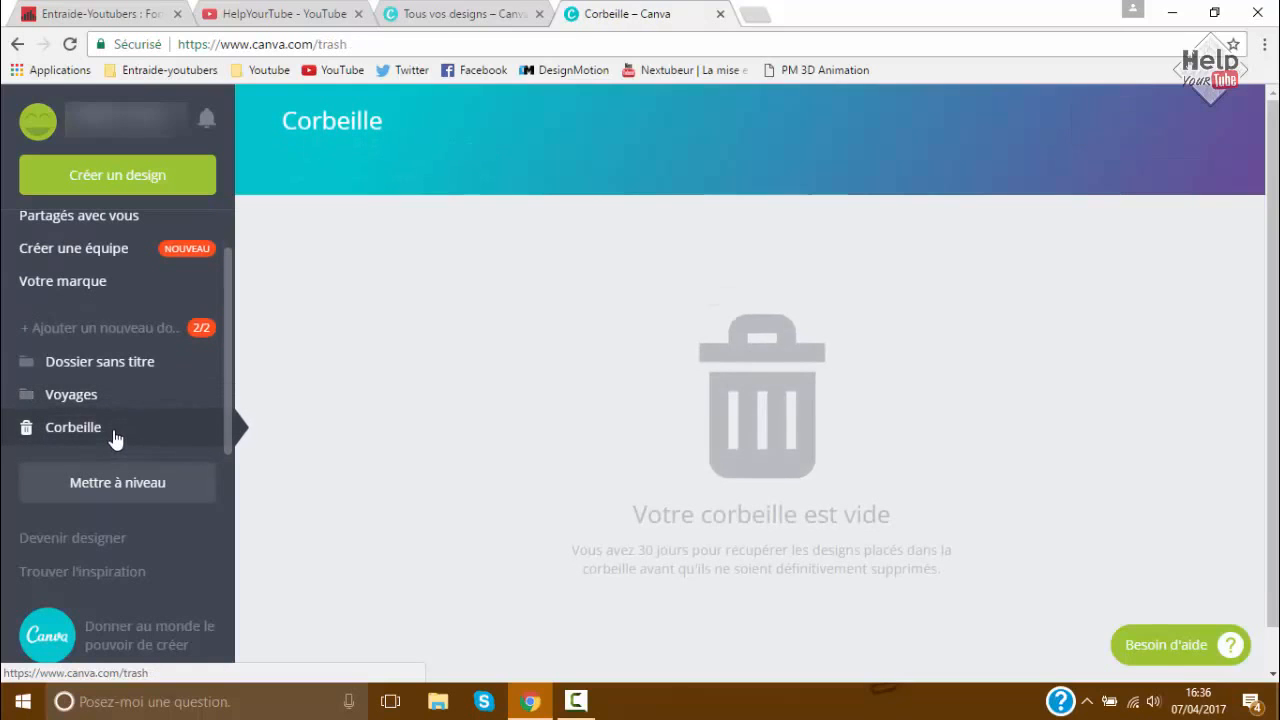
click(105, 482)
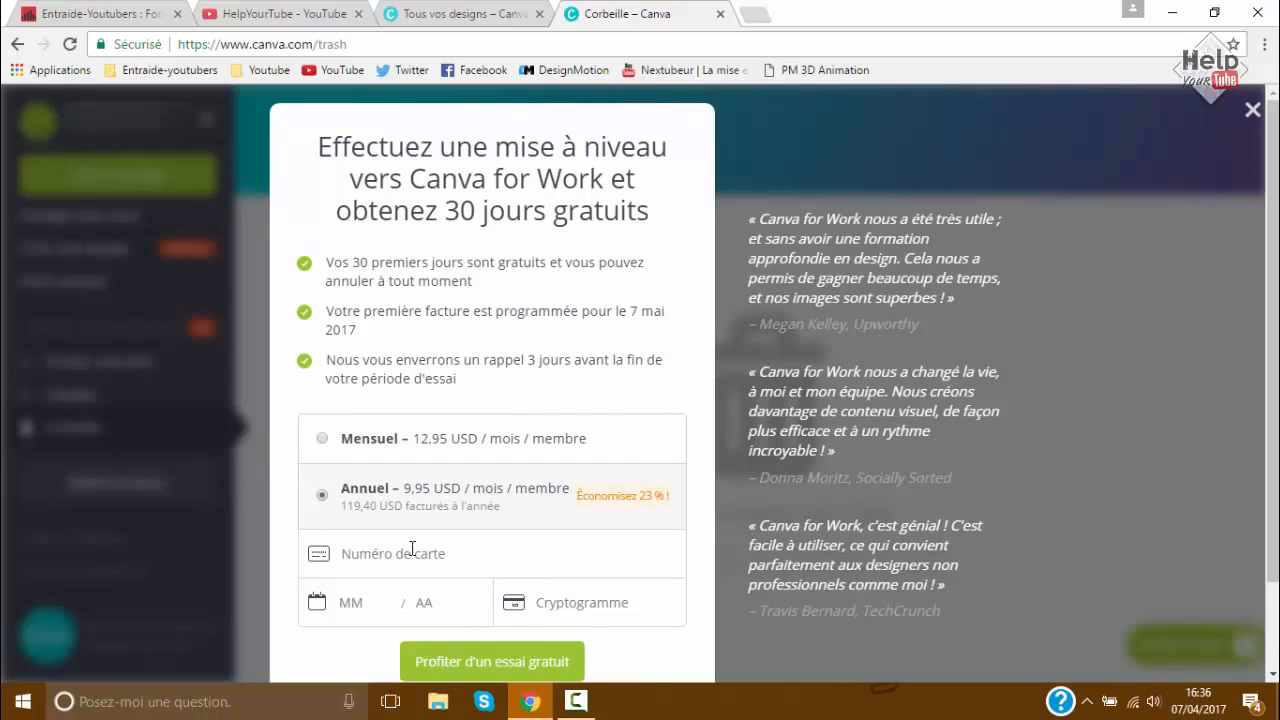
click(1256, 116)
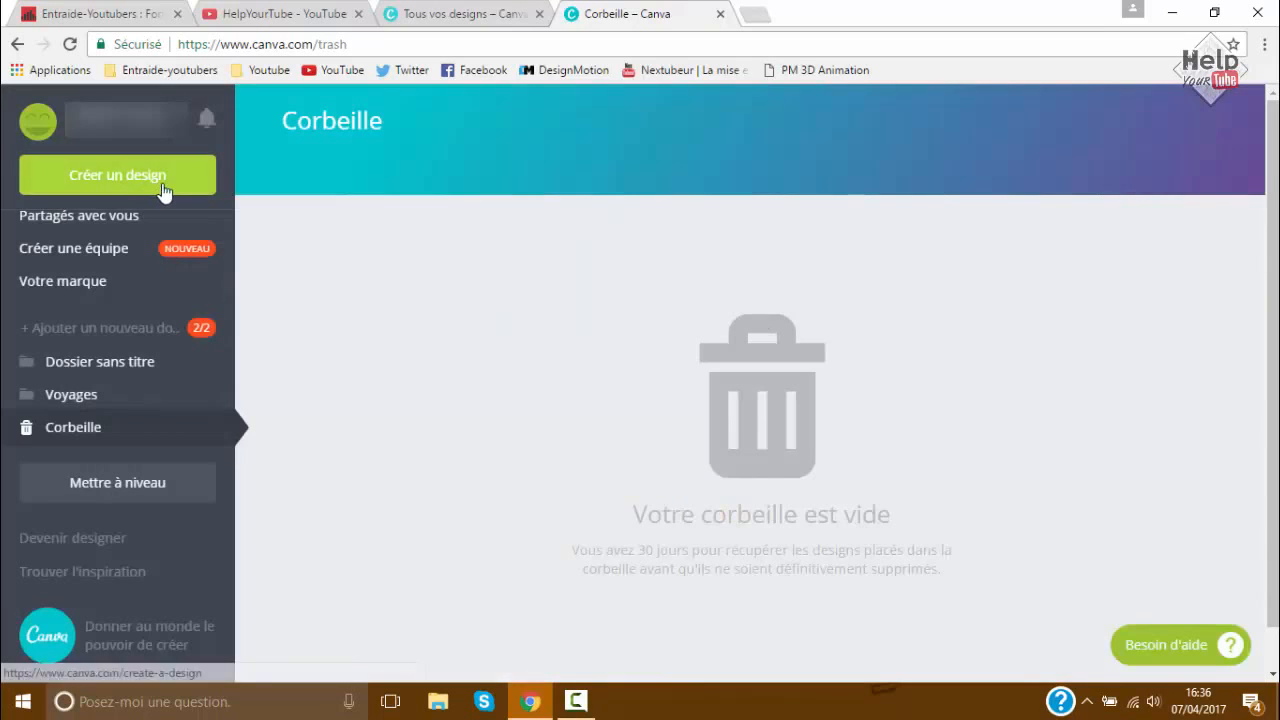
Step: Create a new YouTube thumbnail design and apply the free "Social Media Revolution 2016" template
click(164, 188)
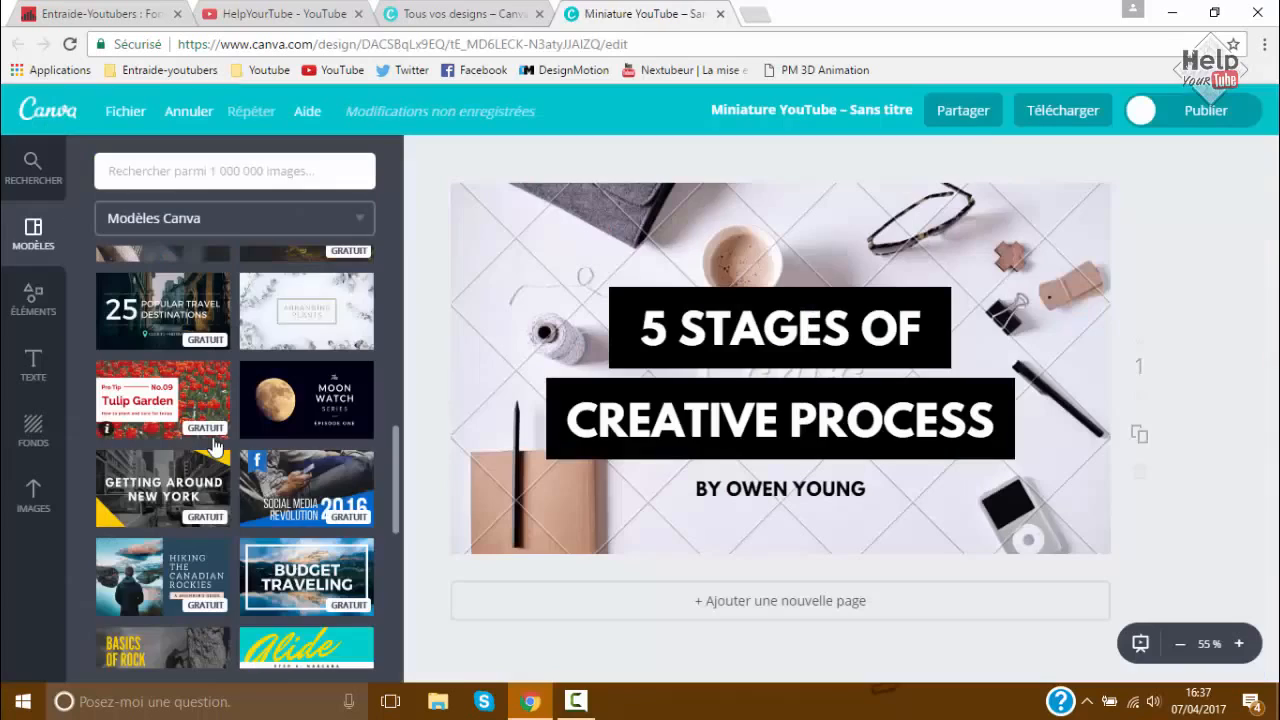
click(275, 488)
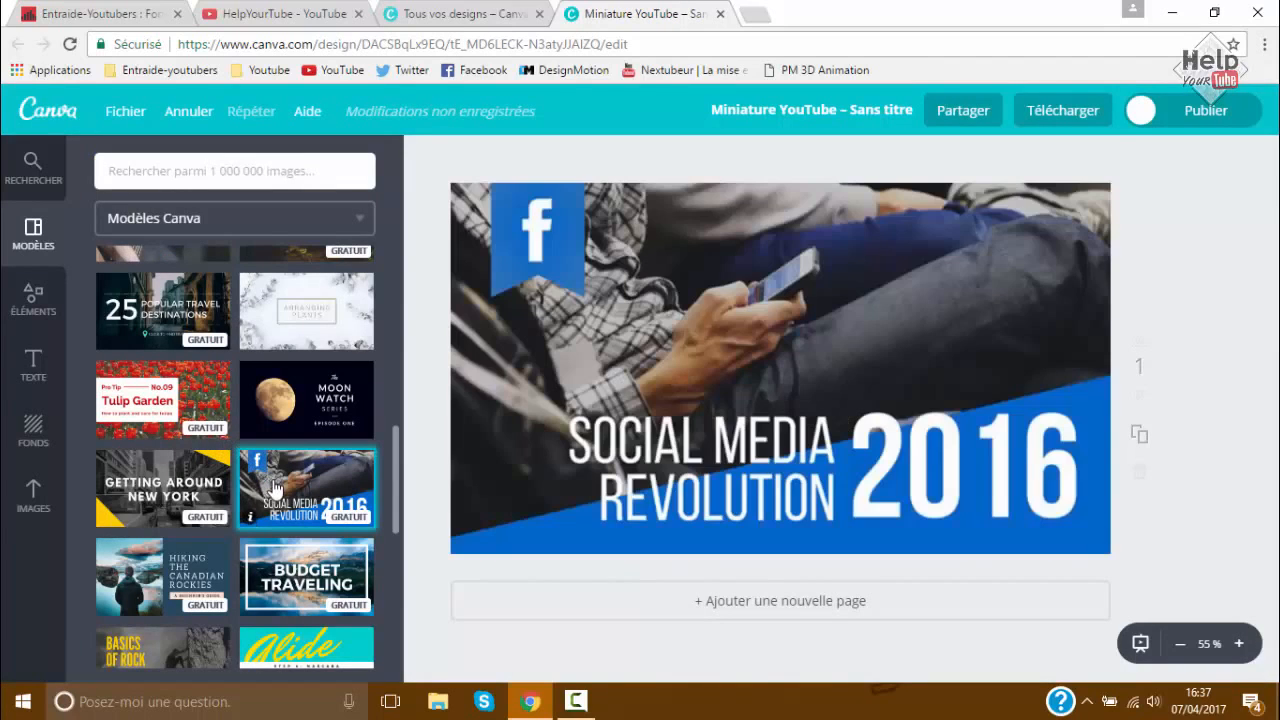
Step: Replace the thumbnail's "Social Media Revolution" heading with "MISE À JOUR FACEBOOK"
click(788, 452)
drag(570, 447, 828, 451)
text(MISE)
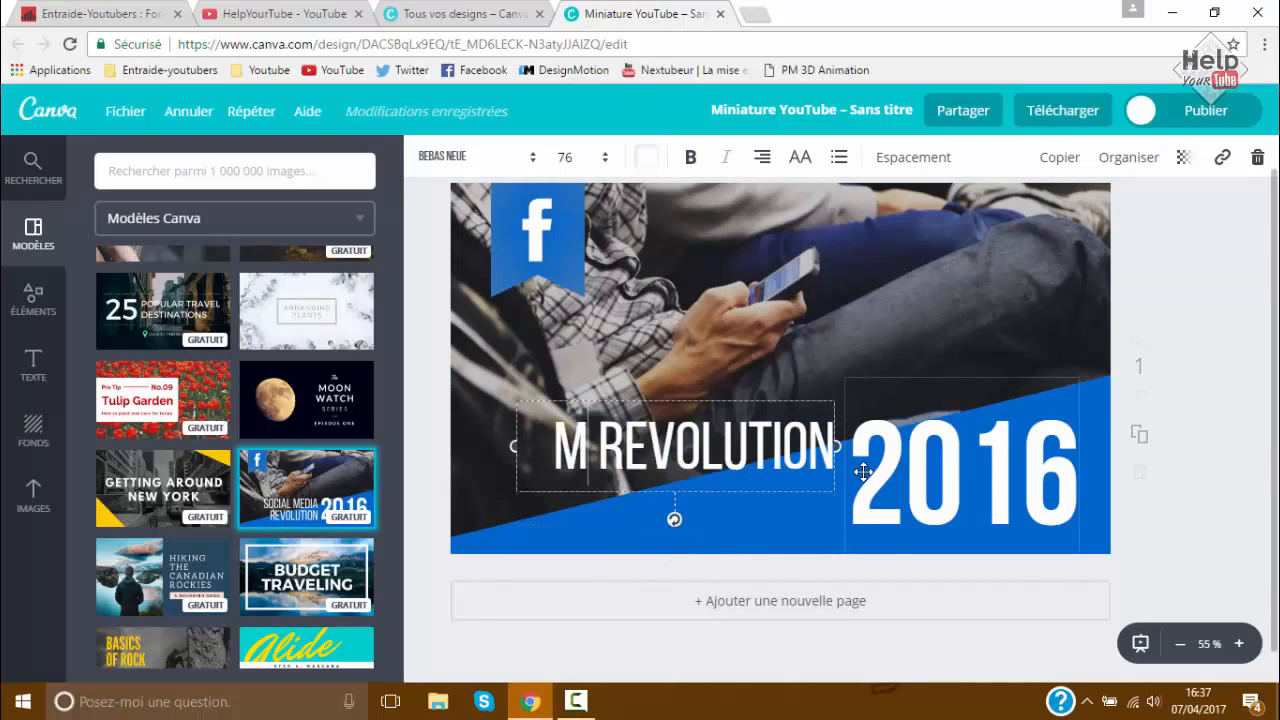
text( À JOUR)
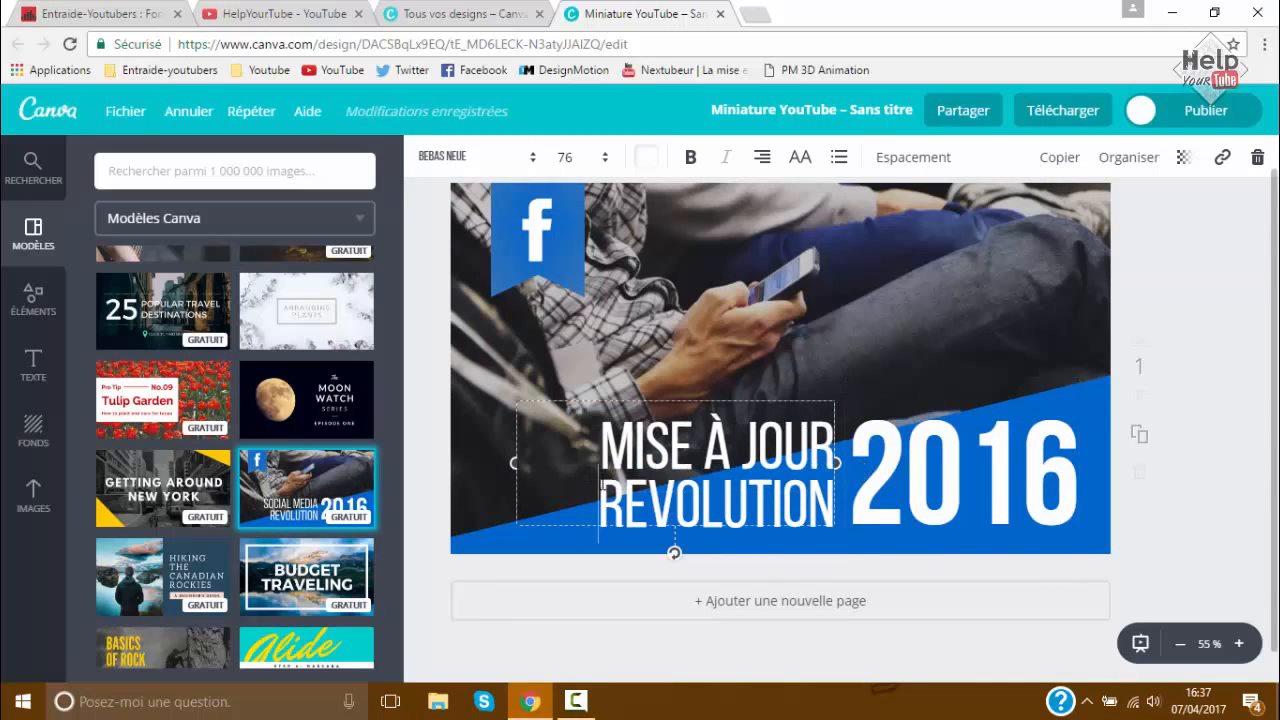
drag(600, 497, 841, 501)
text(FACEBOOK)
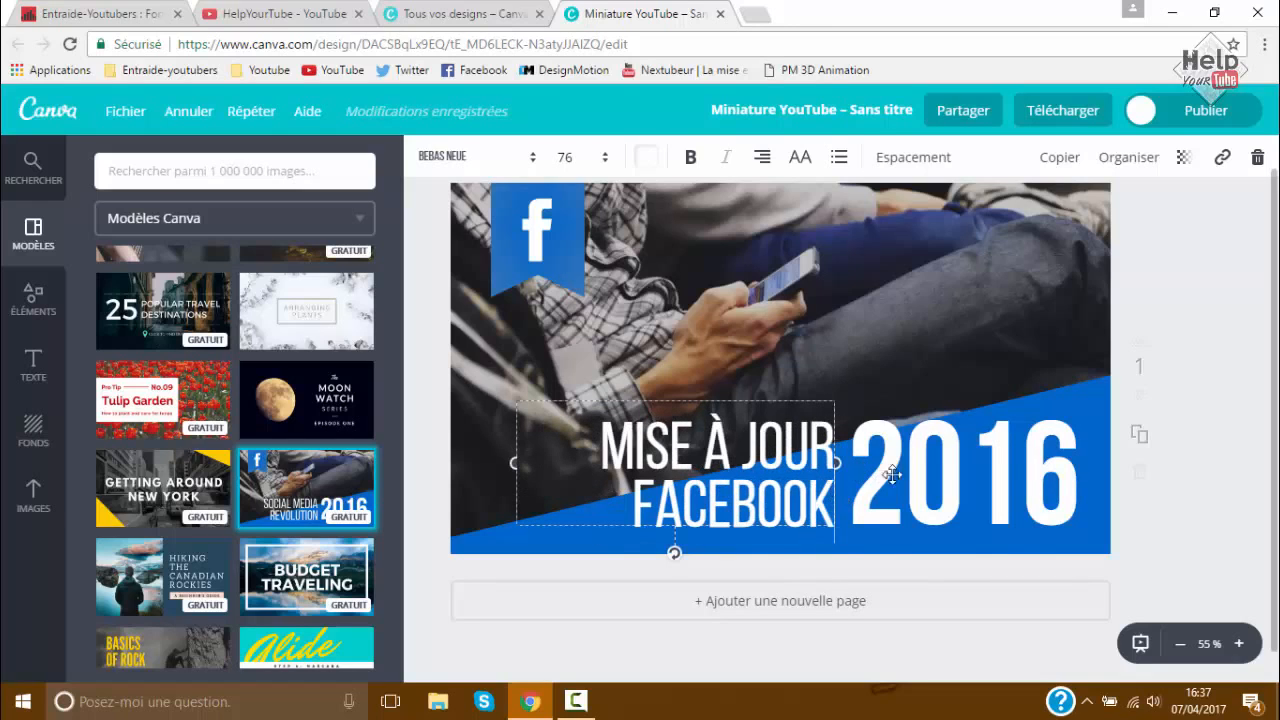
Step: Change the large year on the thumbnail to 2017
click(1053, 465)
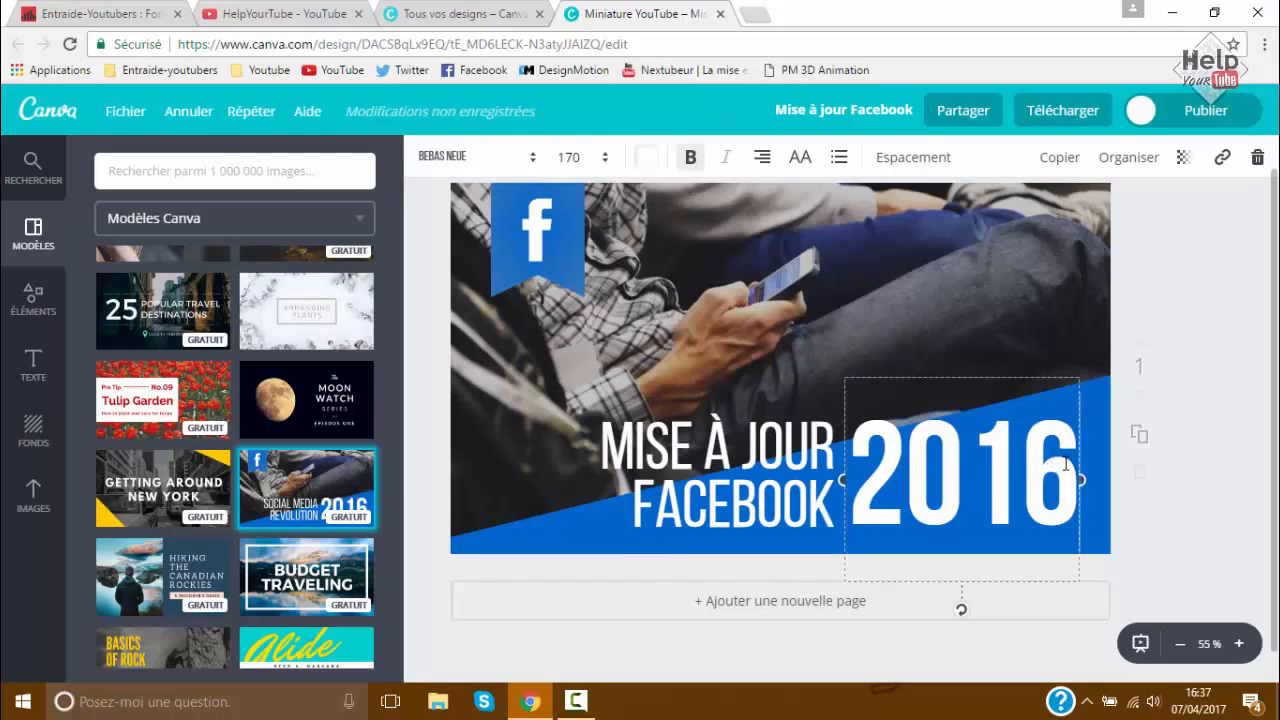
click(1048, 484)
key(BackSpace)
text(7)
Step: Search the images for "facebook" and place the free thumbs-up illustration above the year 2017
click(239, 168)
text(facebook)
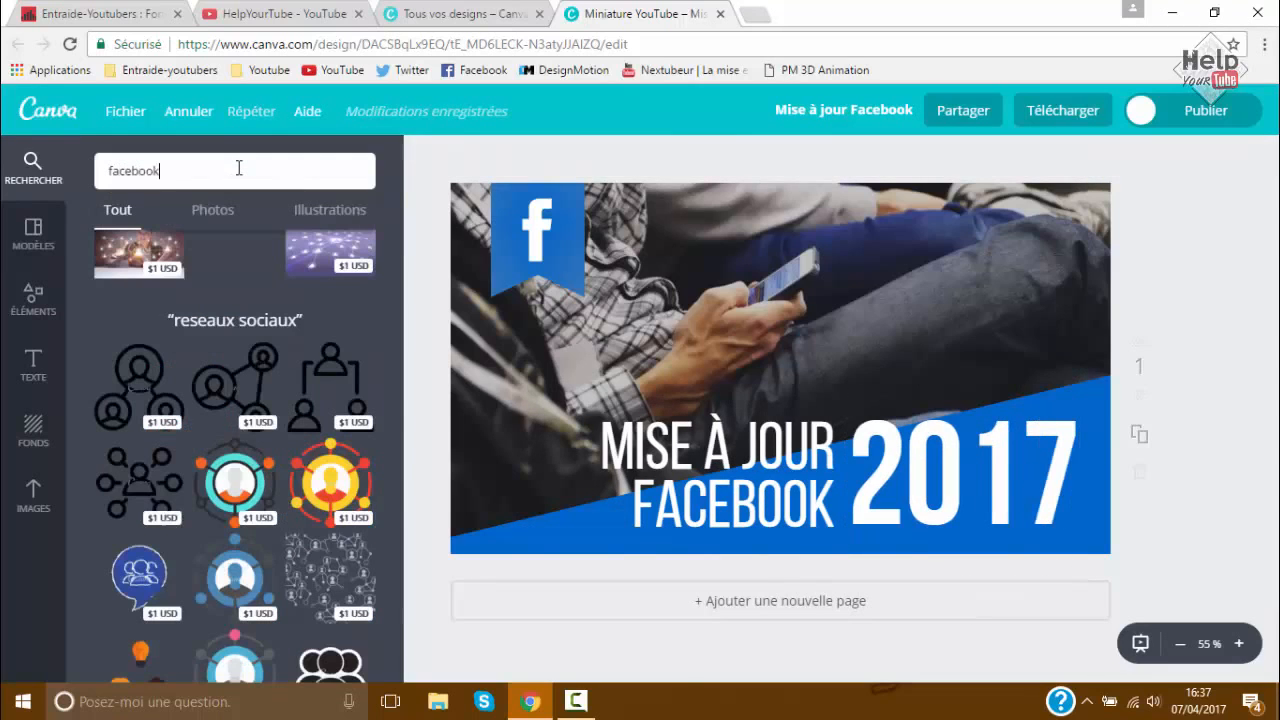
key(Return)
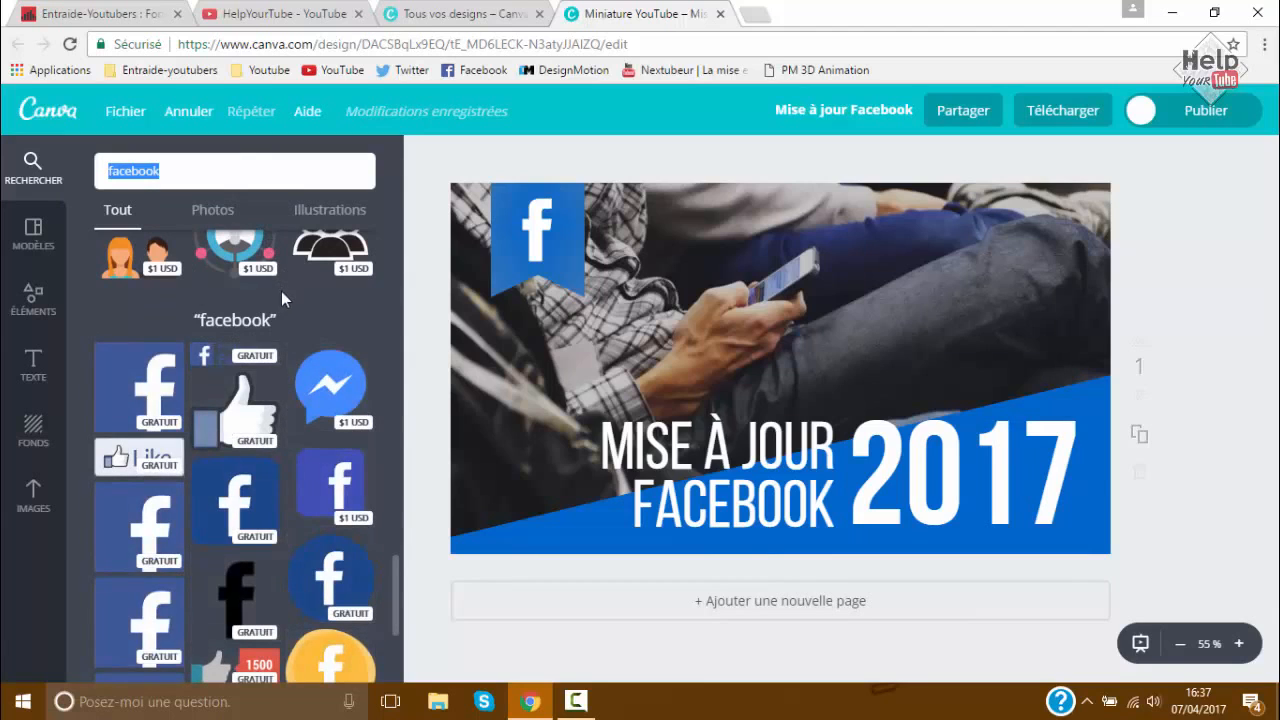
click(238, 395)
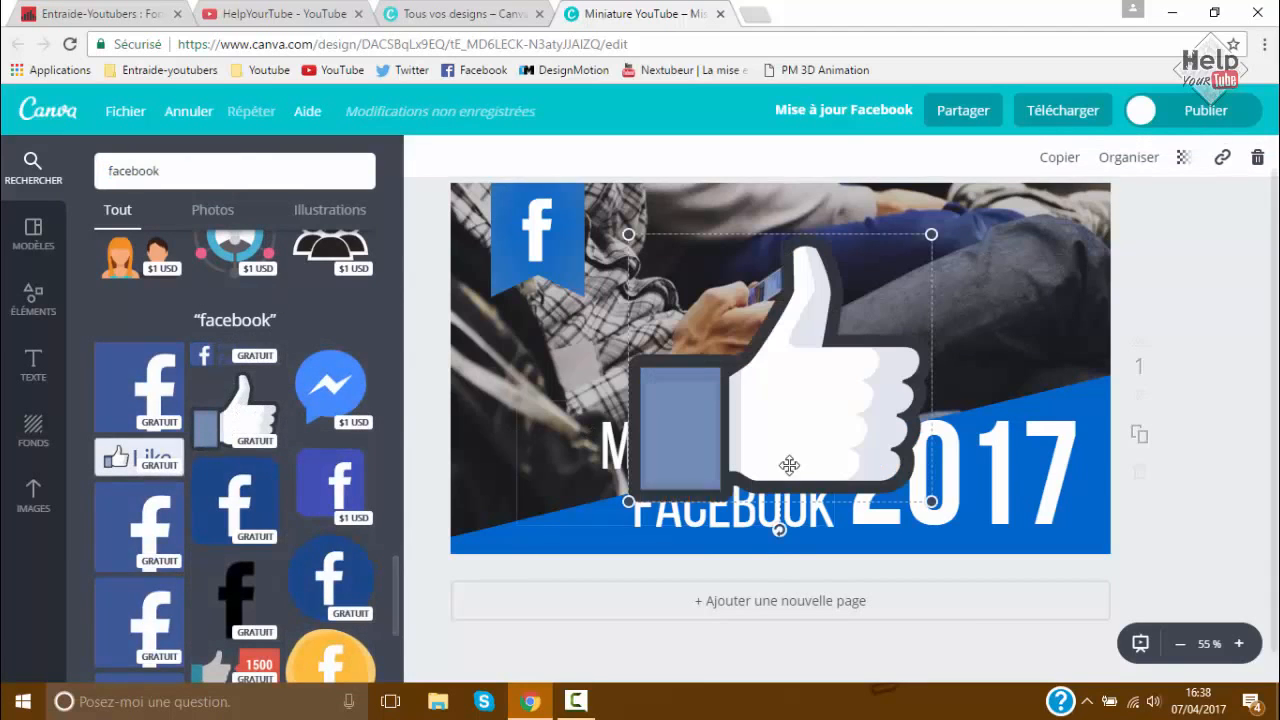
drag(800, 444, 956, 319)
click(1223, 324)
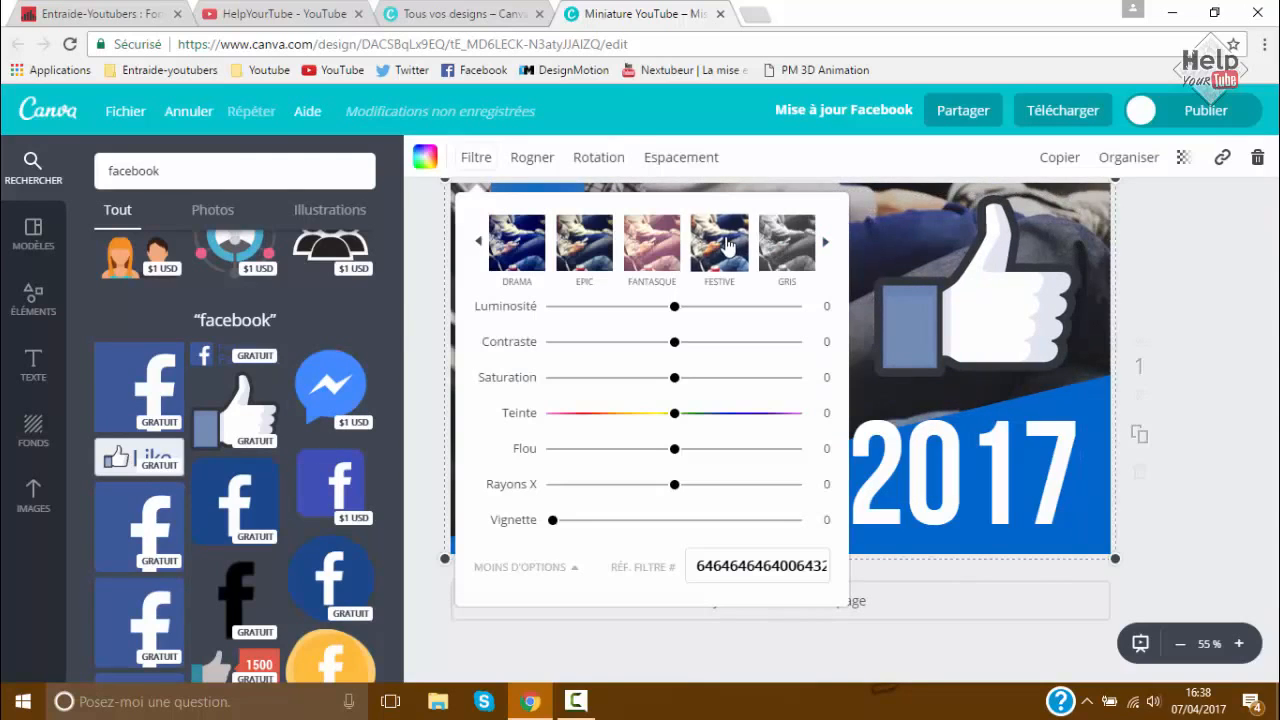
Step: Try the Festive filter on the background photo and apply the Gris filter instead
click(727, 245)
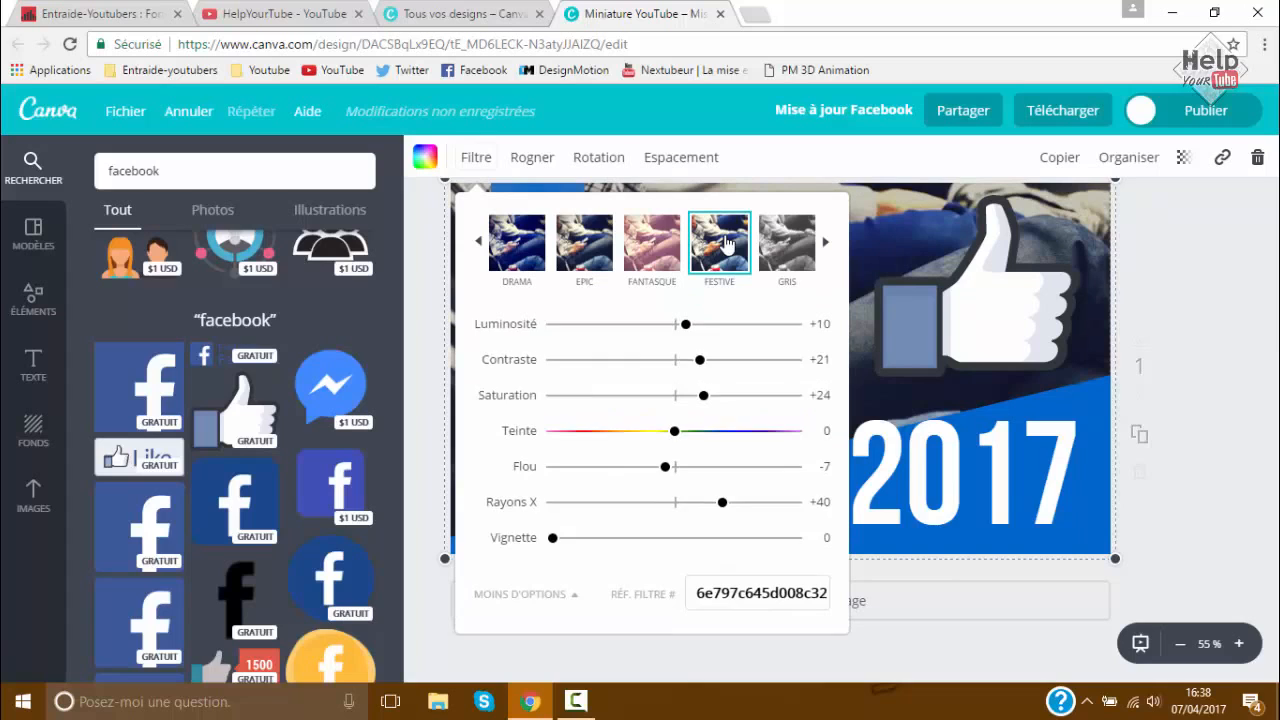
click(809, 245)
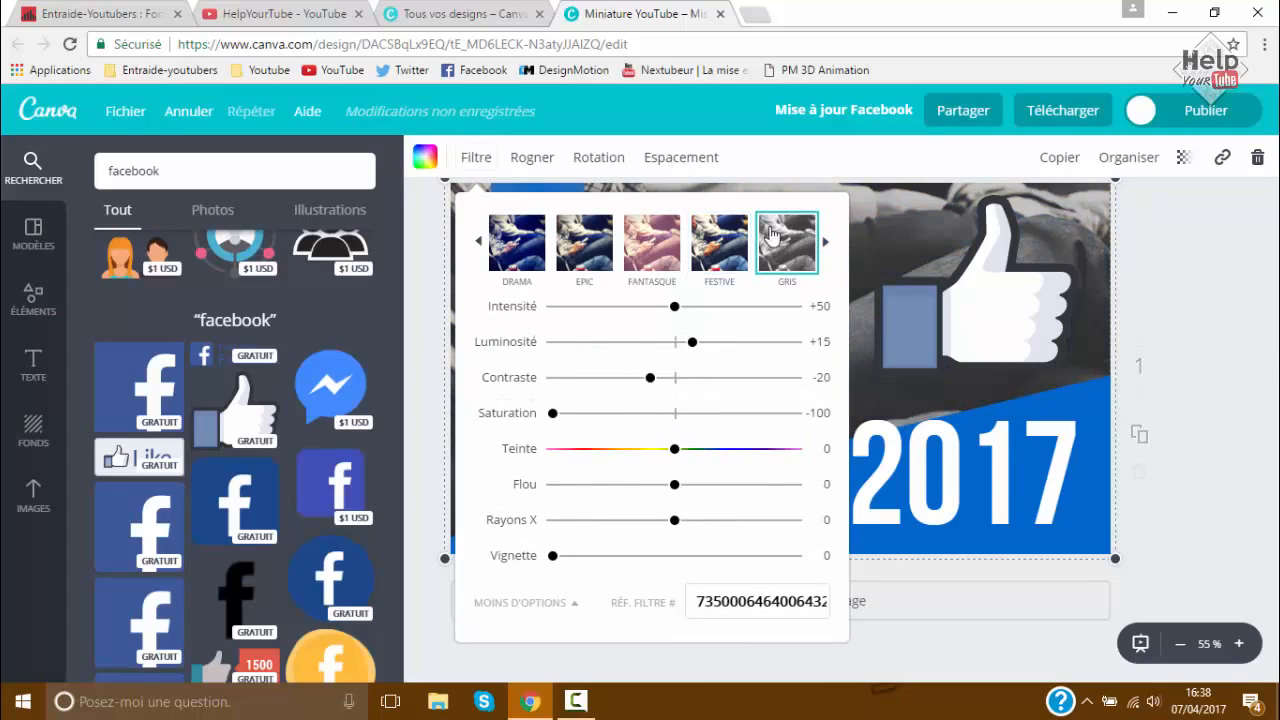
click(467, 164)
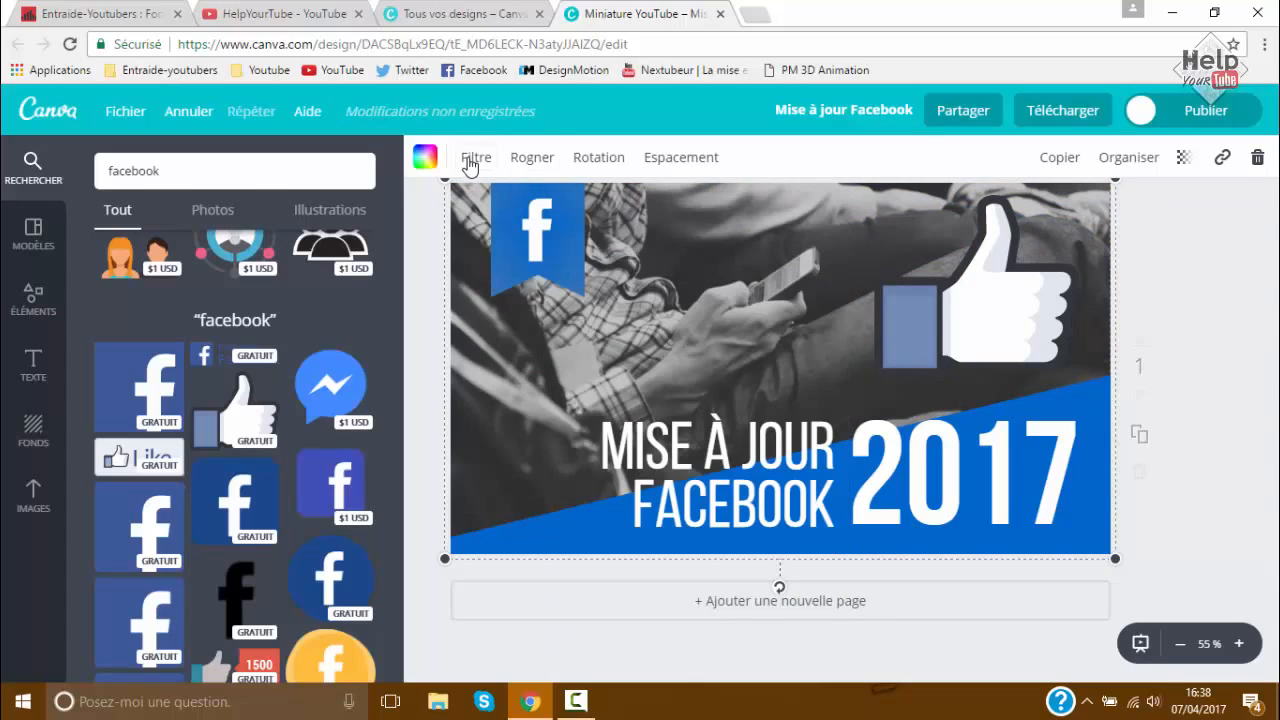
click(1185, 269)
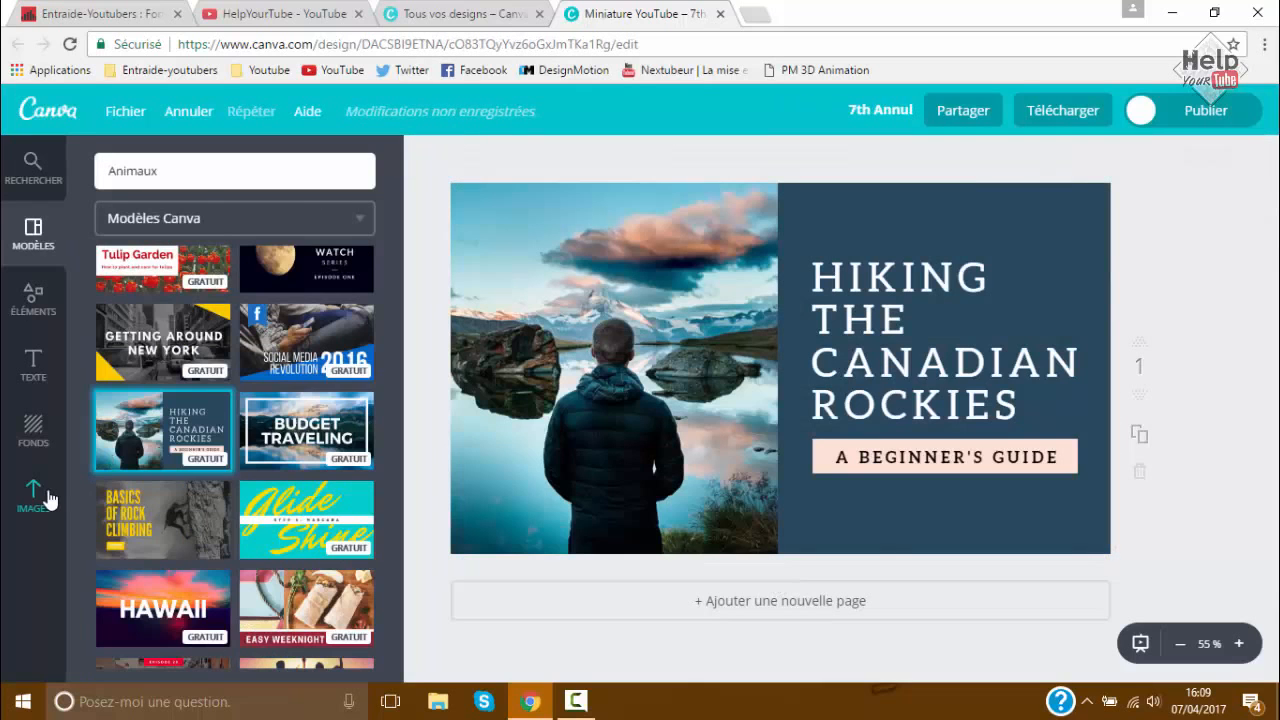
Step: Add the uploaded Help Your Tube logo over the Hiking the Canadian Rockies title, tilted slightly counterclockwise and enlarged to fill the blue panel
click(50, 500)
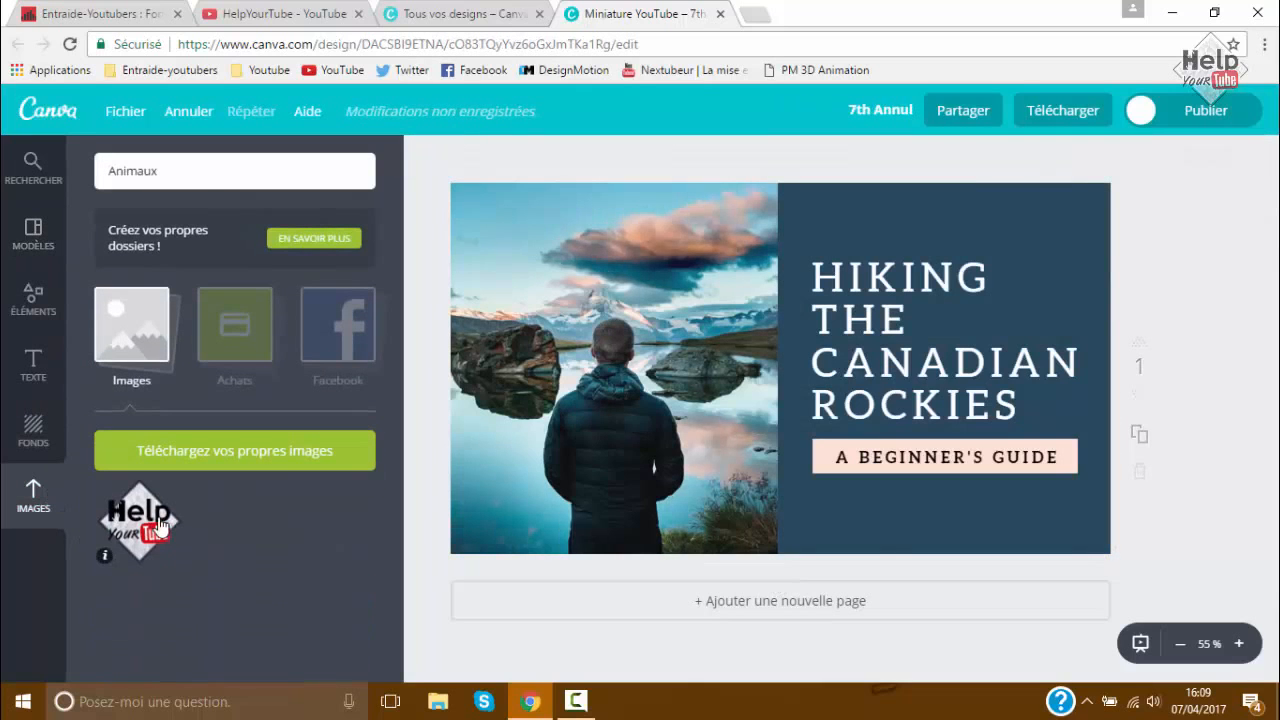
drag(155, 517, 606, 449)
drag(490, 457, 858, 328)
drag(925, 491, 949, 491)
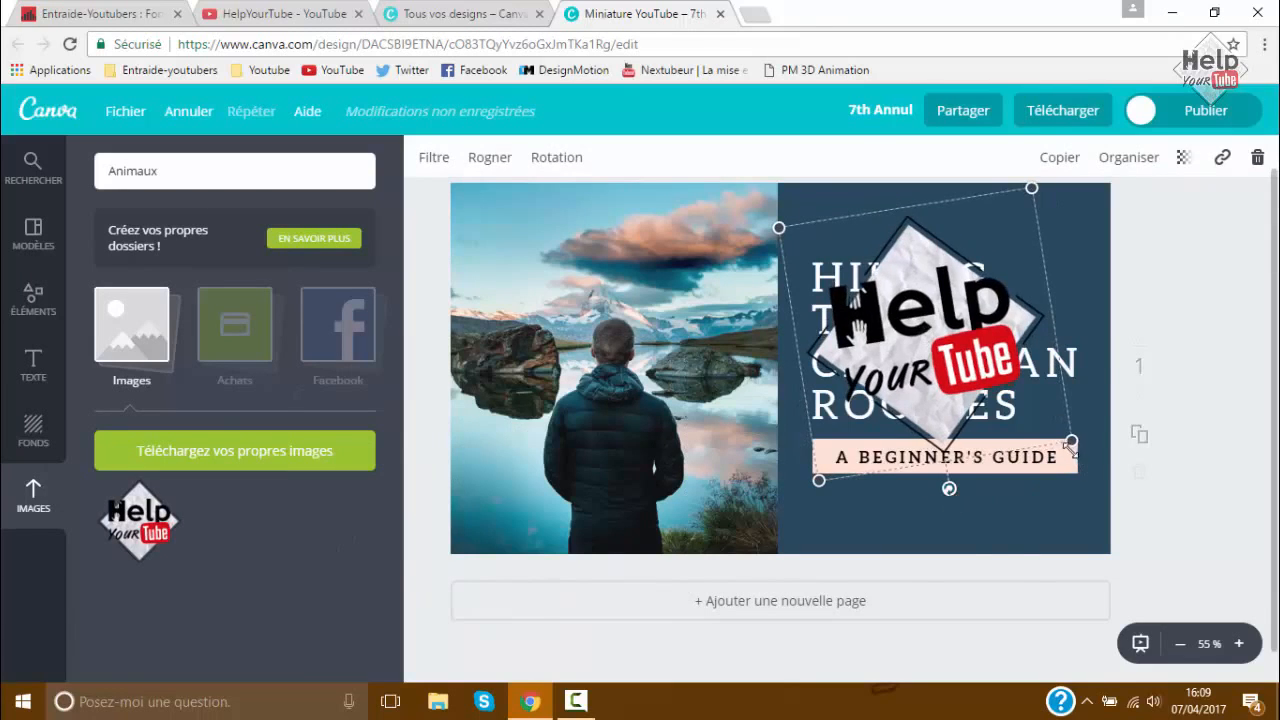
drag(1072, 441, 1214, 545)
drag(1068, 454, 1024, 441)
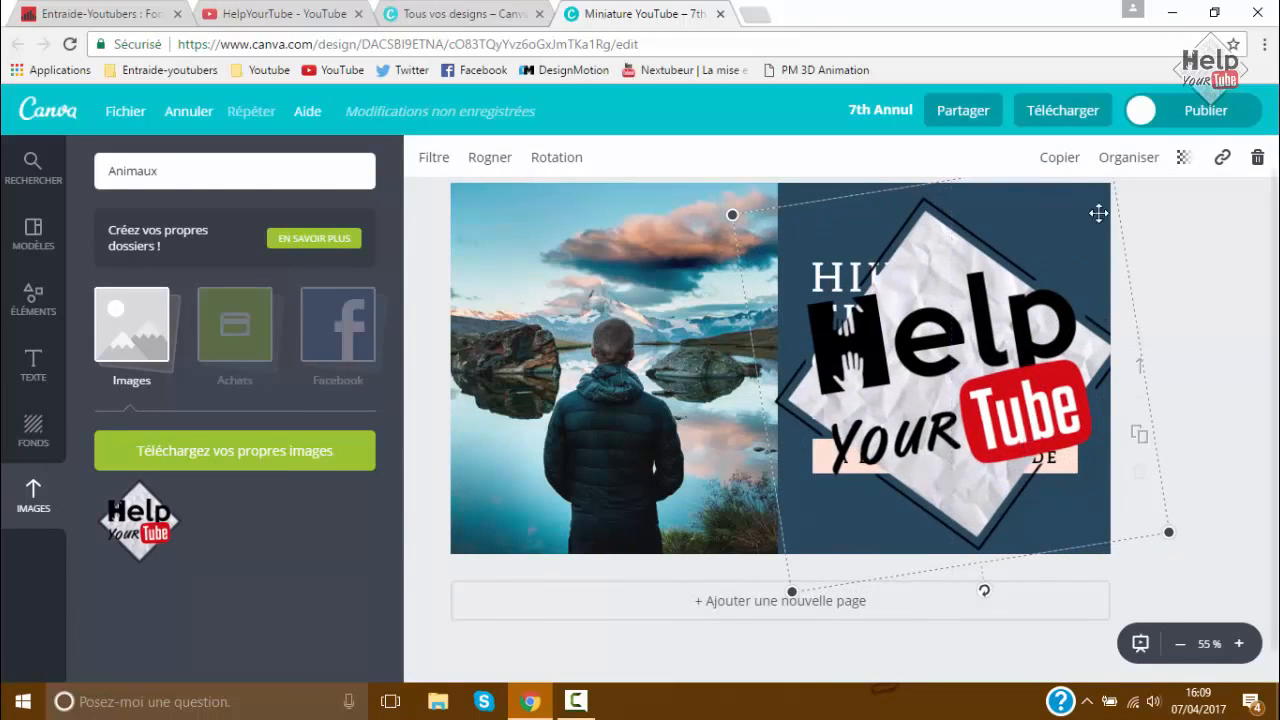
Step: Send the logo backward behind the thumbnail's title and the "A Beginner's Guide" banner
click(1128, 160)
click(1121, 241)
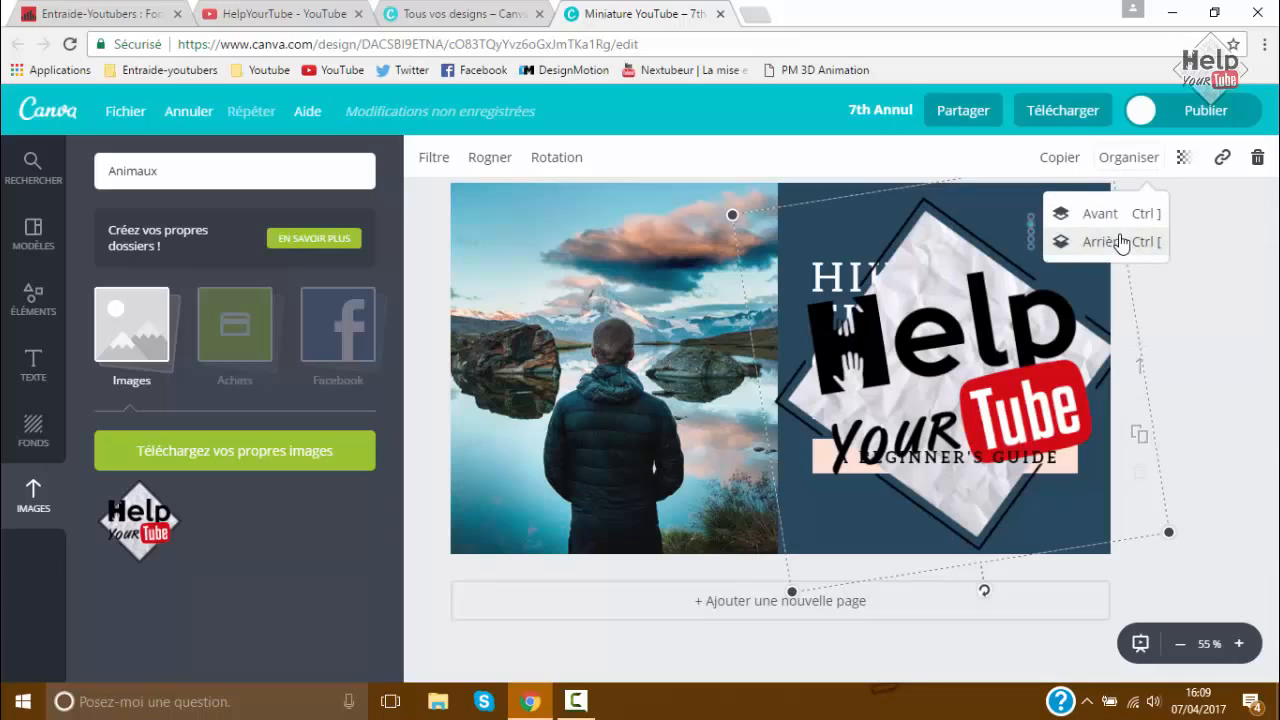
click(1121, 241)
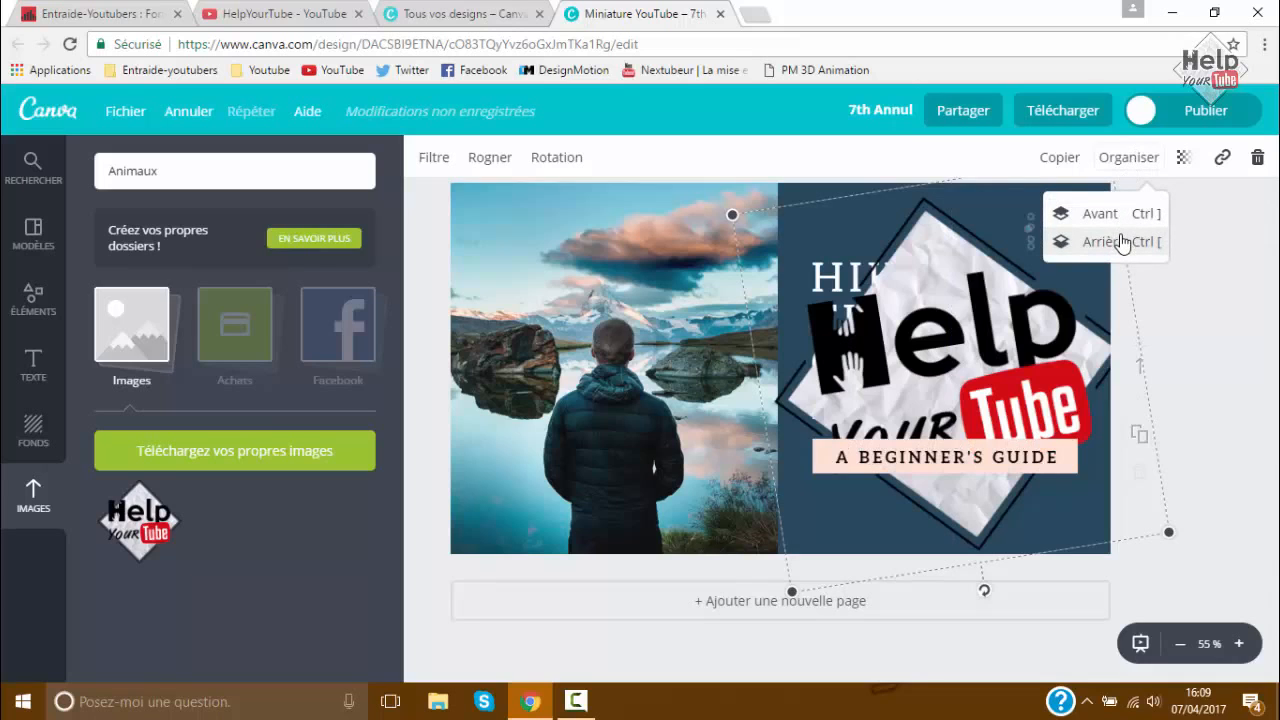
click(1121, 241)
Step: Apply the Cali filter to the Help Your Tube logo
click(433, 157)
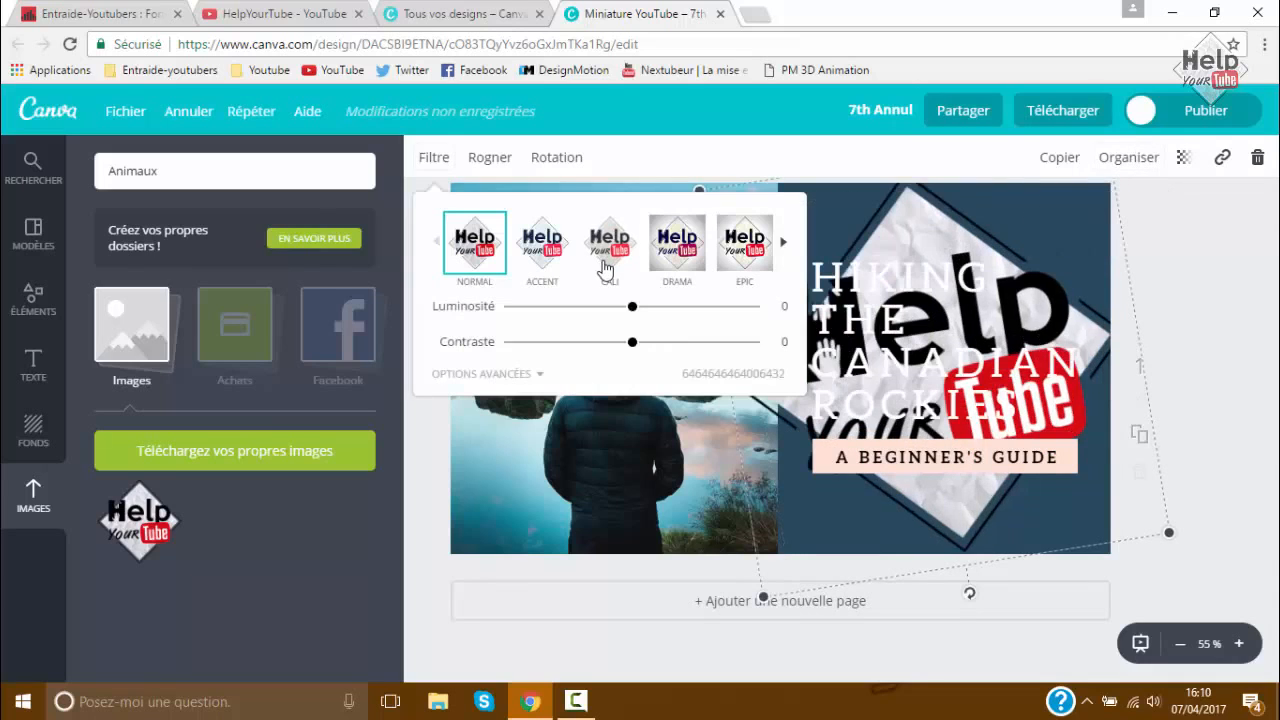
click(608, 270)
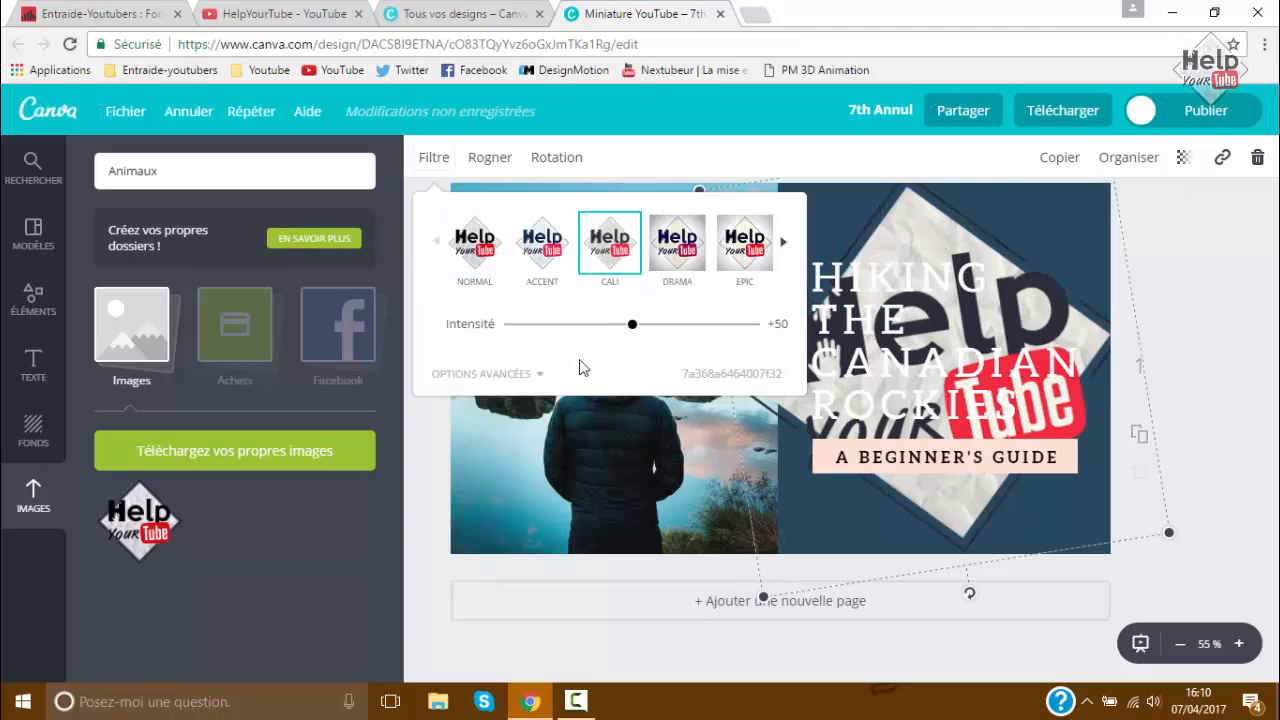
Step: Shift the Help Your Tube logo's tint to +57 in the advanced filter options
click(500, 375)
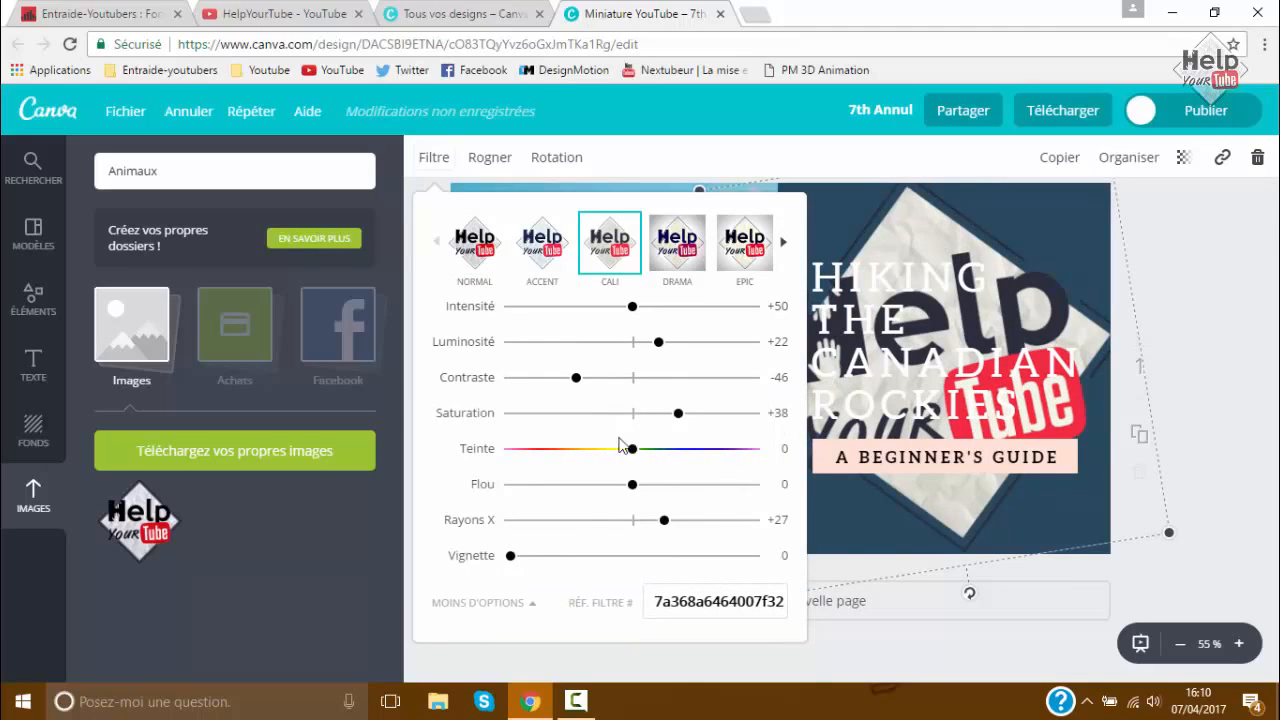
drag(630, 449, 703, 457)
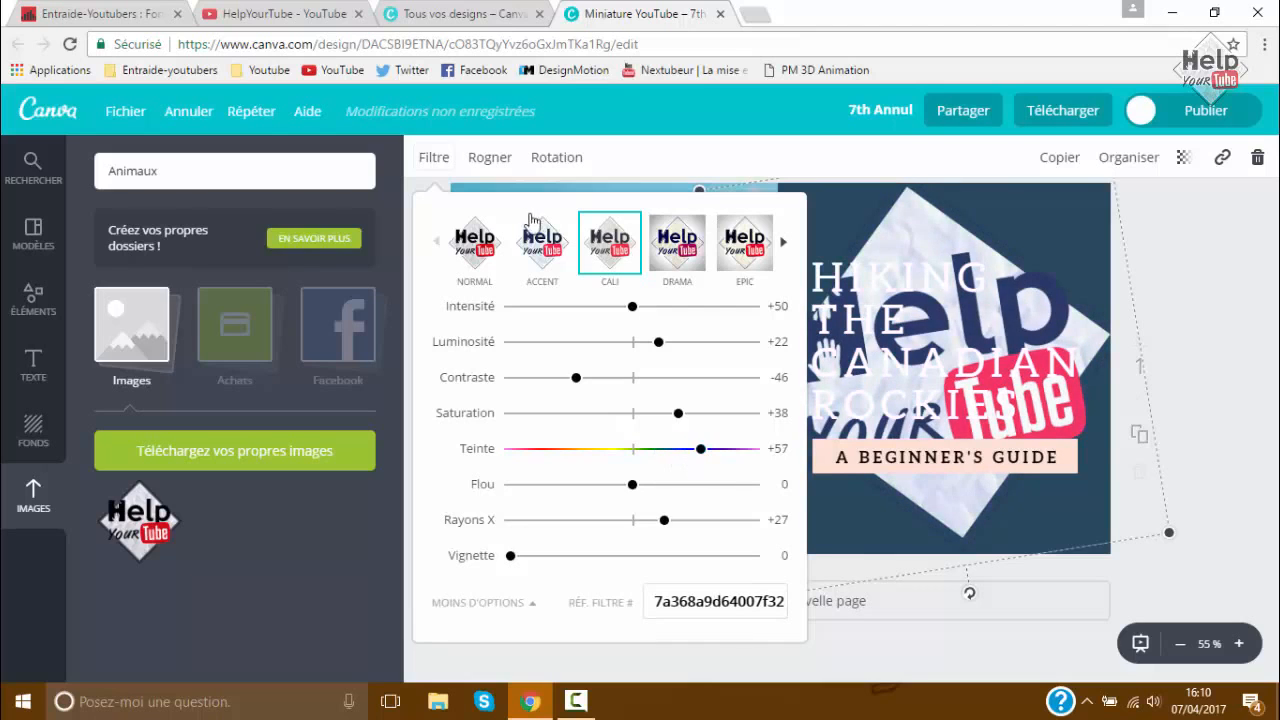
click(940, 358)
Step: Replace the Hiking the Canadian Rockies title with "VLOG VOYAGE" on two lines
click(957, 348)
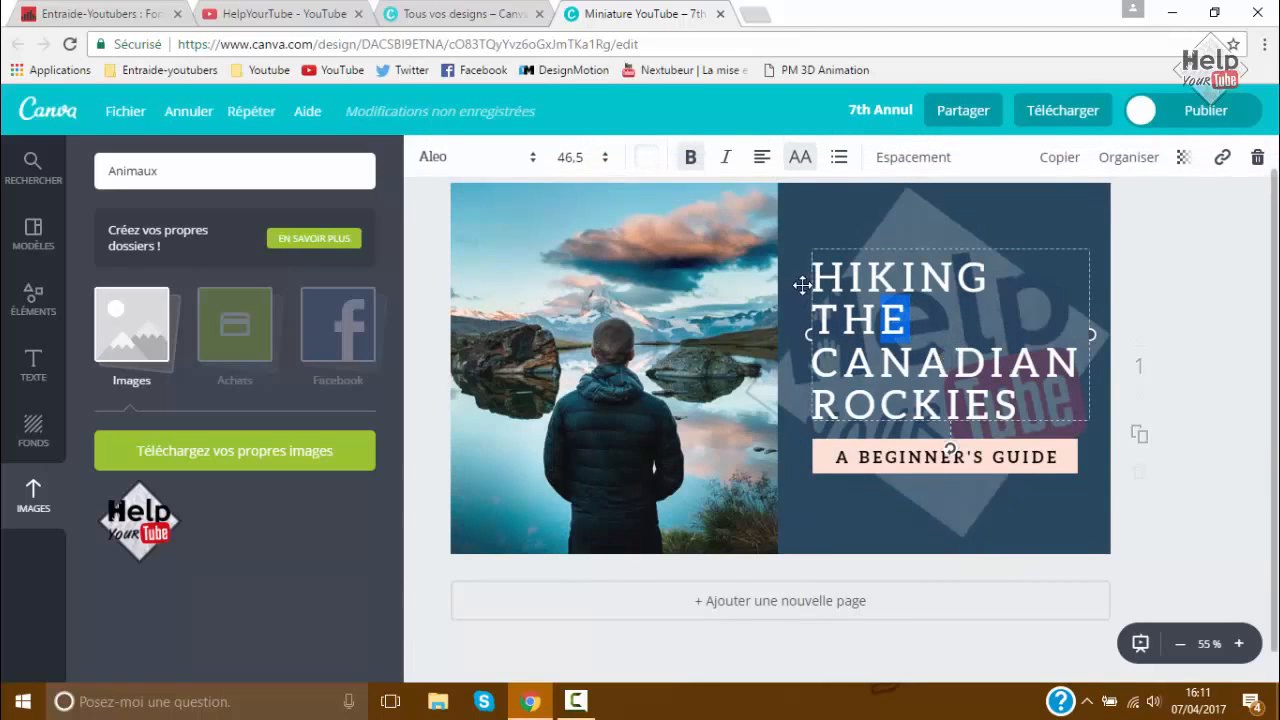
drag(806, 277, 908, 320)
text(VLOG)
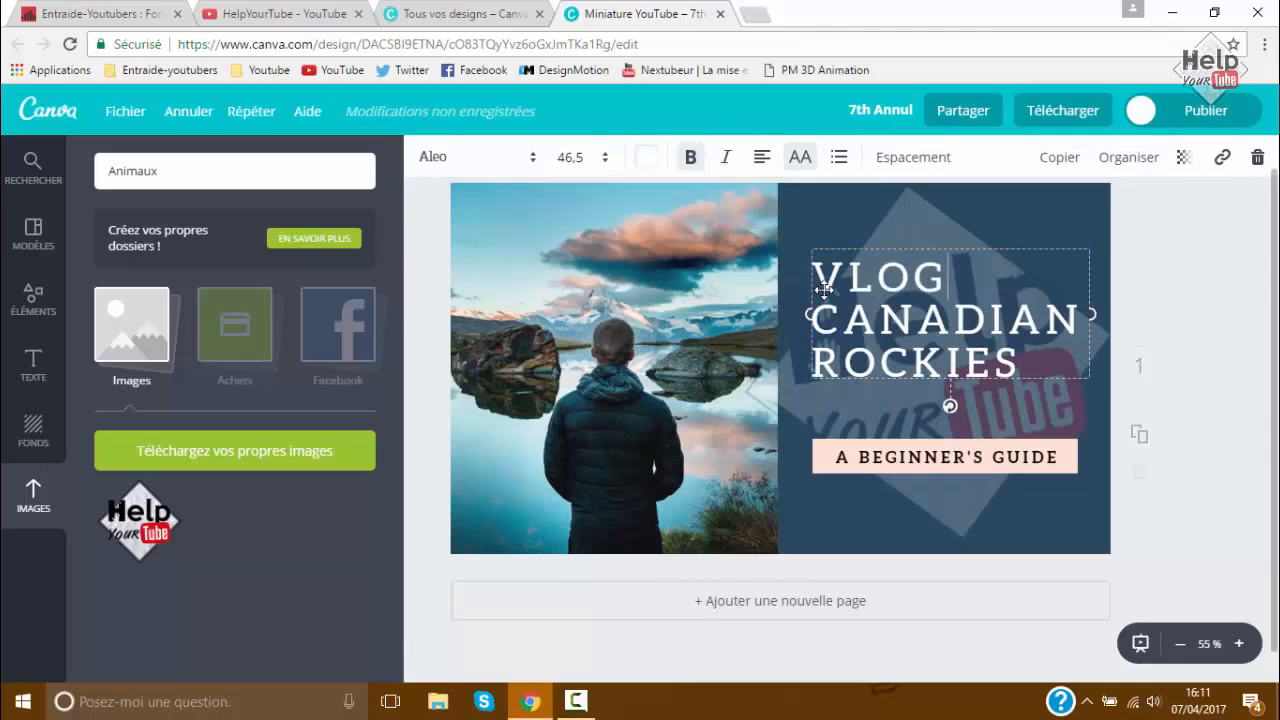
drag(1020, 362, 812, 318)
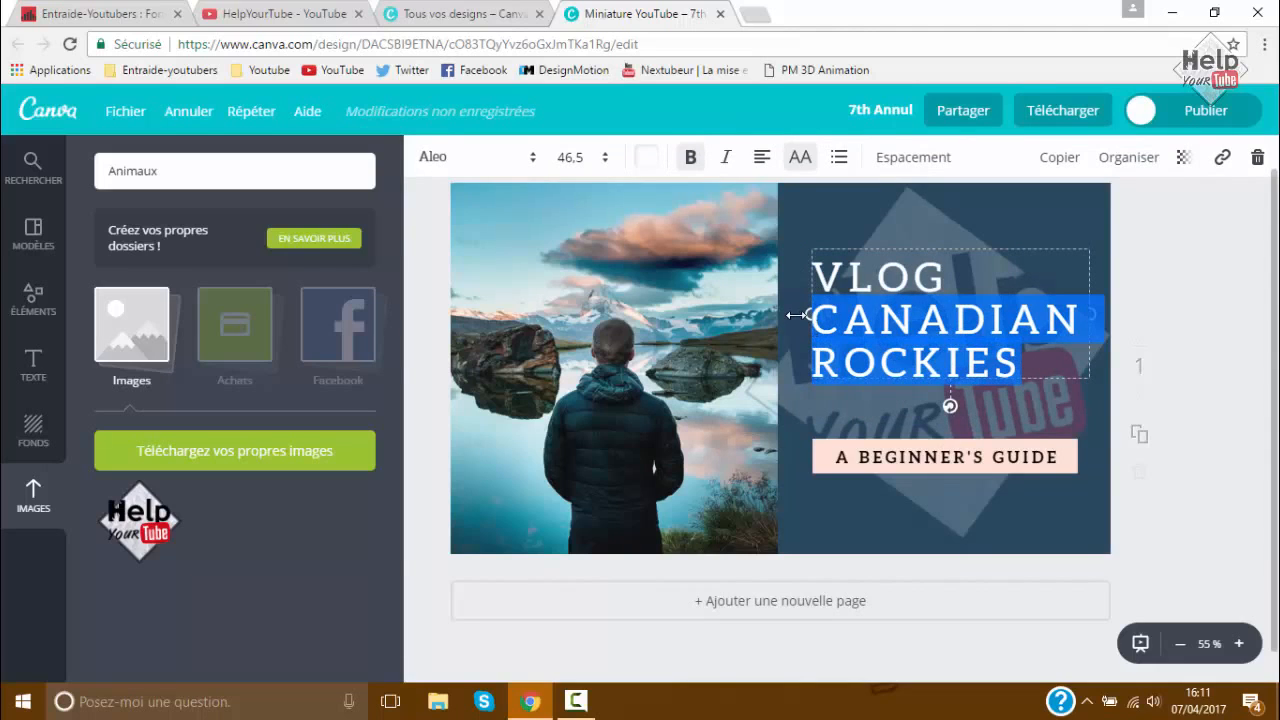
text(VOYAG)
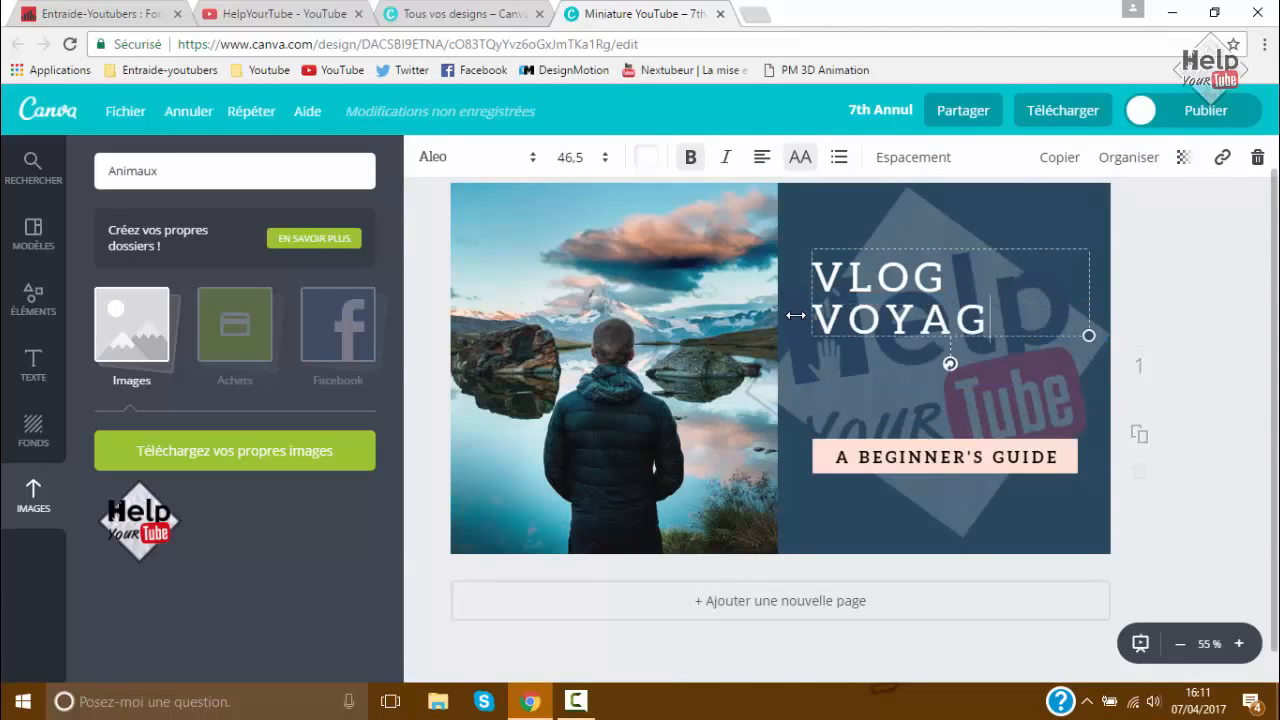
text(E)
click(1195, 372)
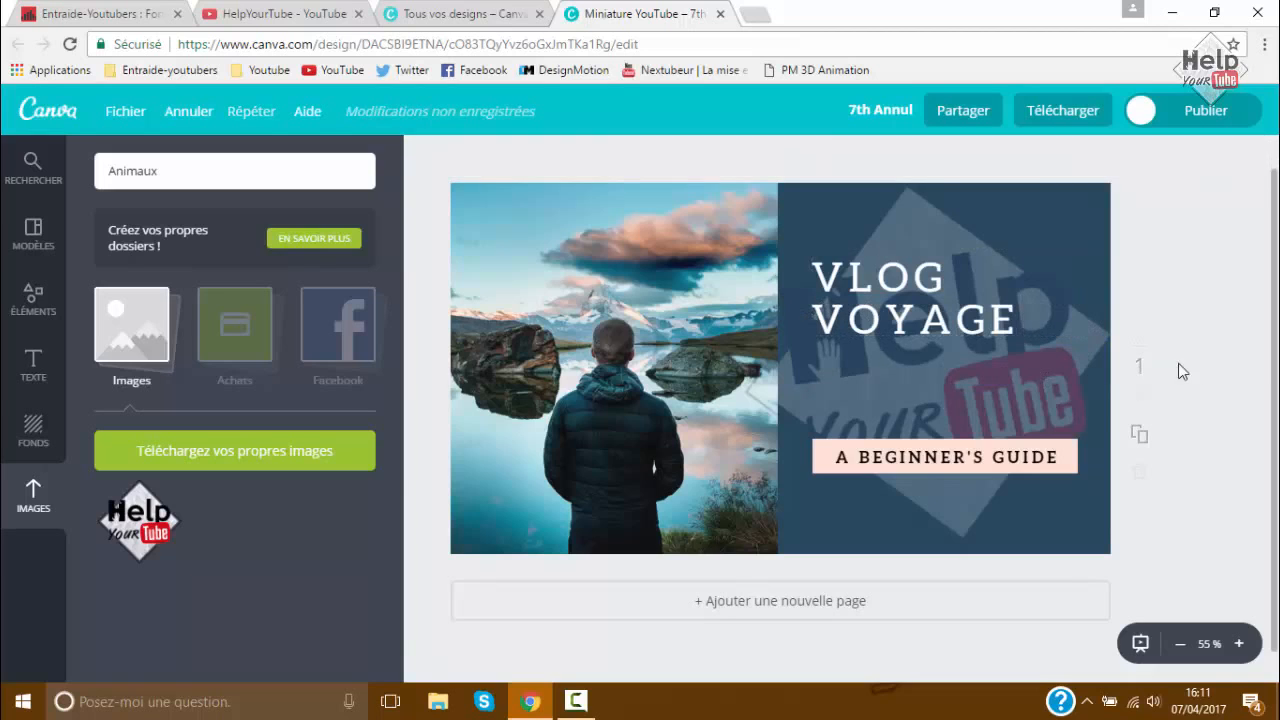
Step: Add a heading reading "Canada" directly beneath the VLOG VOYAGE title
click(33, 365)
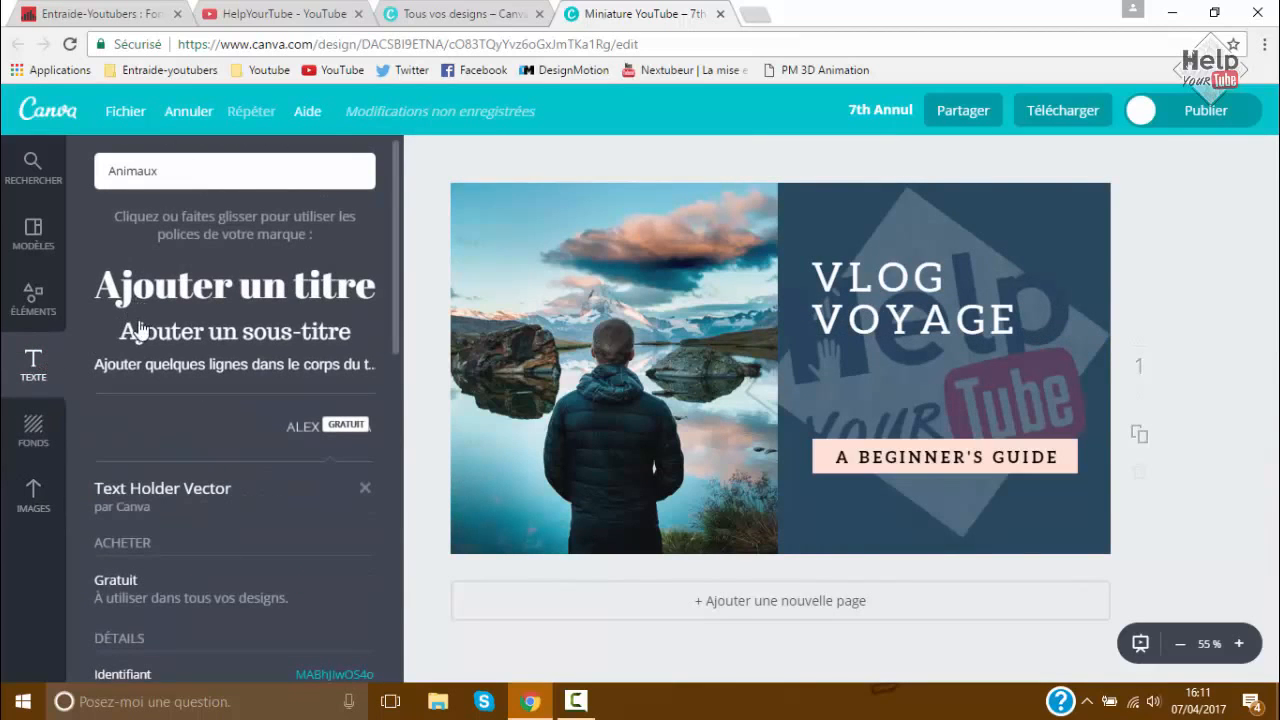
drag(135, 298, 852, 372)
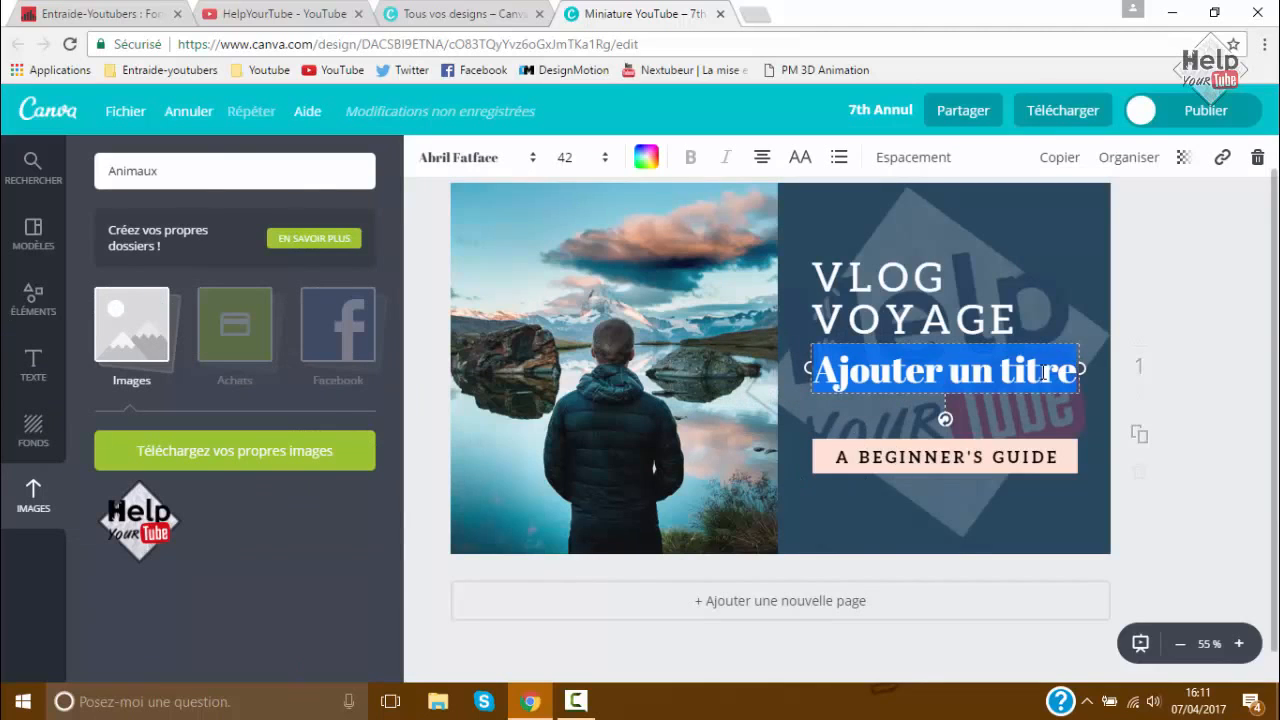
text(Canad)
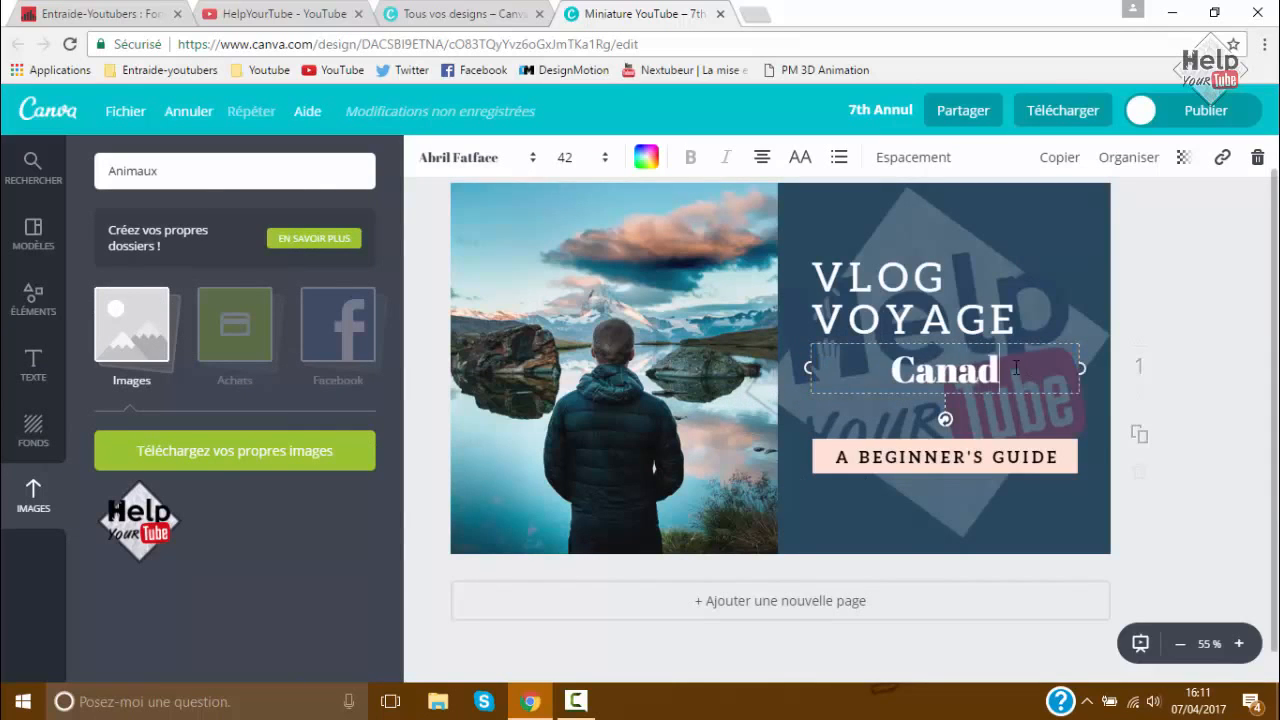
text(a)
Step: Set the Canada heading in the Allura font at size 104
drag(1012, 370, 878, 370)
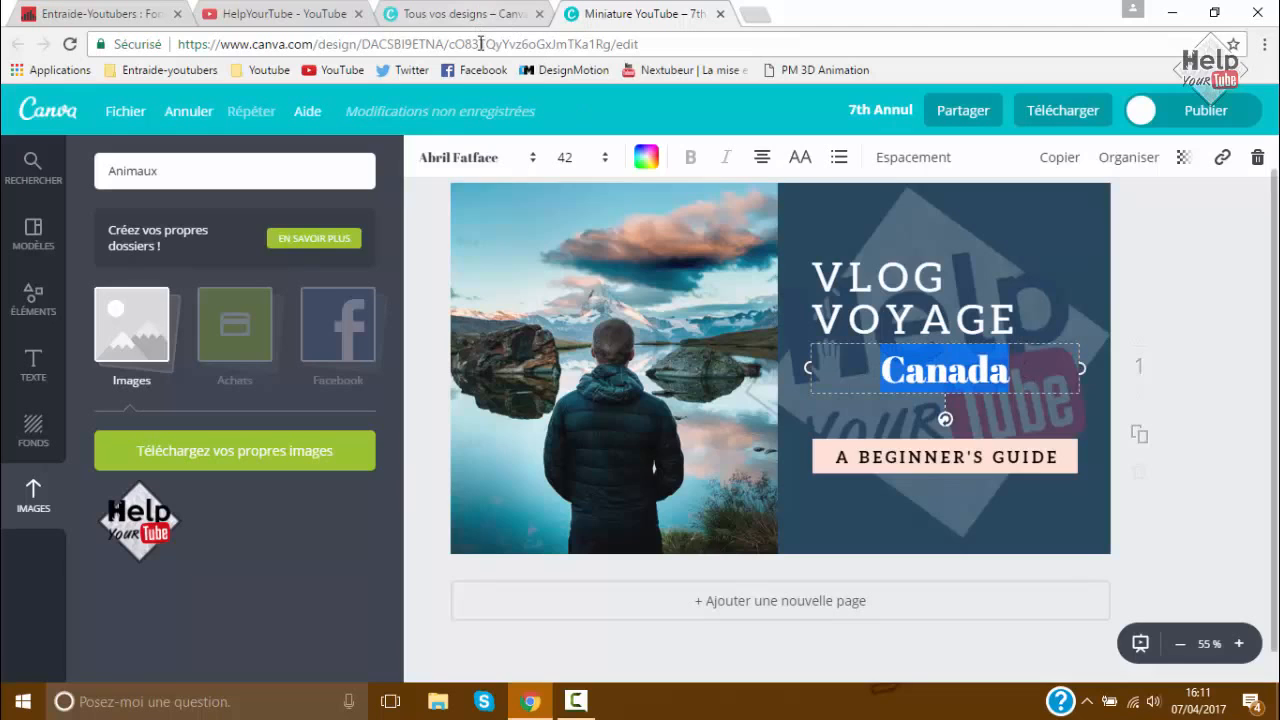
click(507, 155)
scroll(535, 398, down, 3)
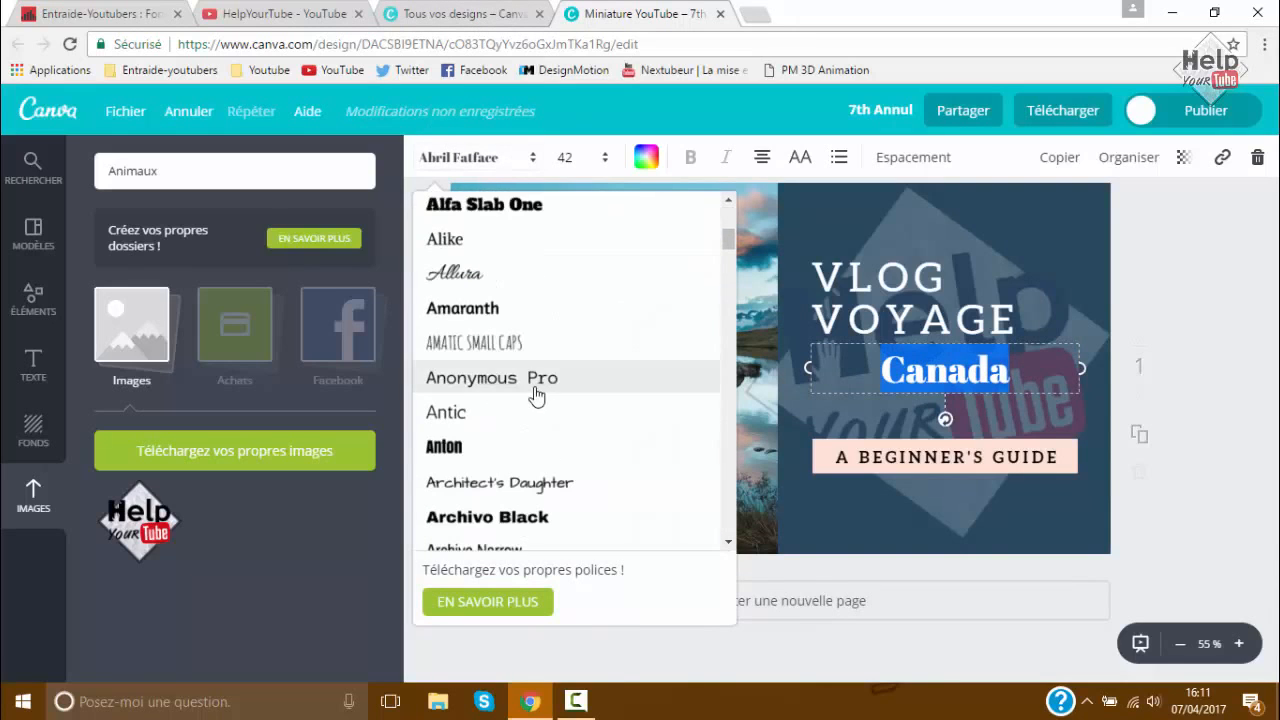
click(486, 278)
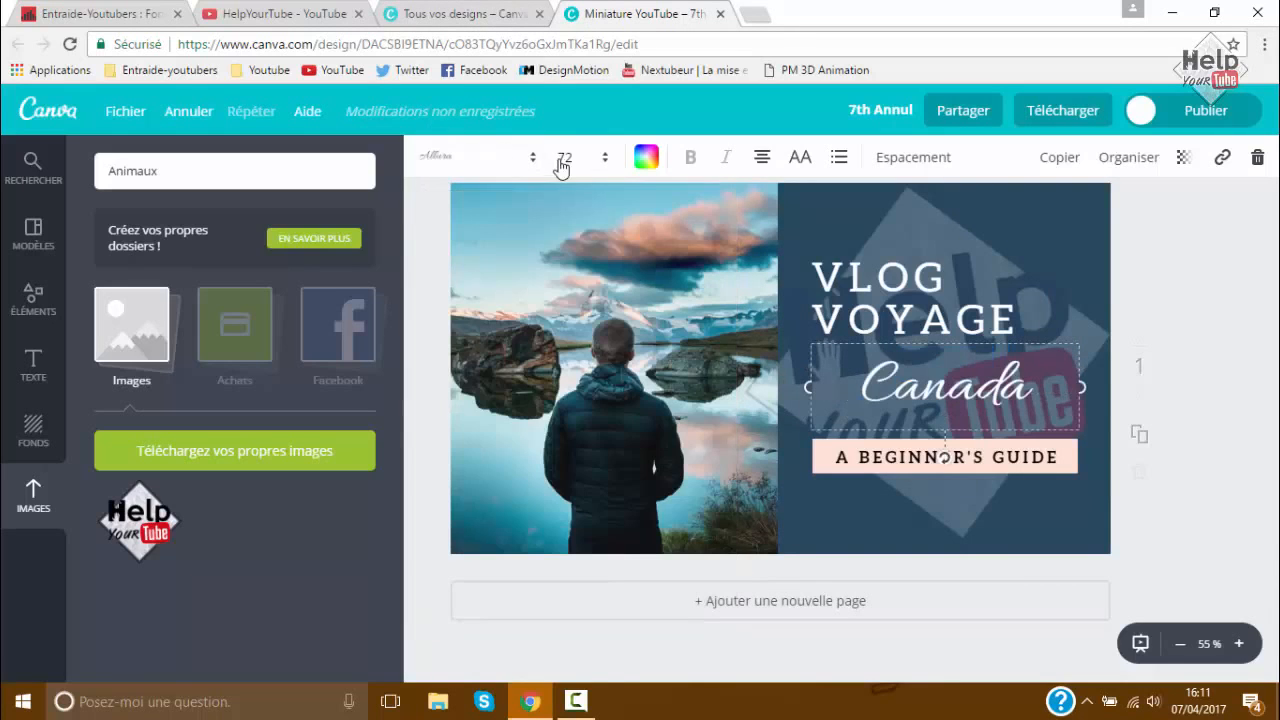
click(561, 168)
scroll(578, 425, down, 2)
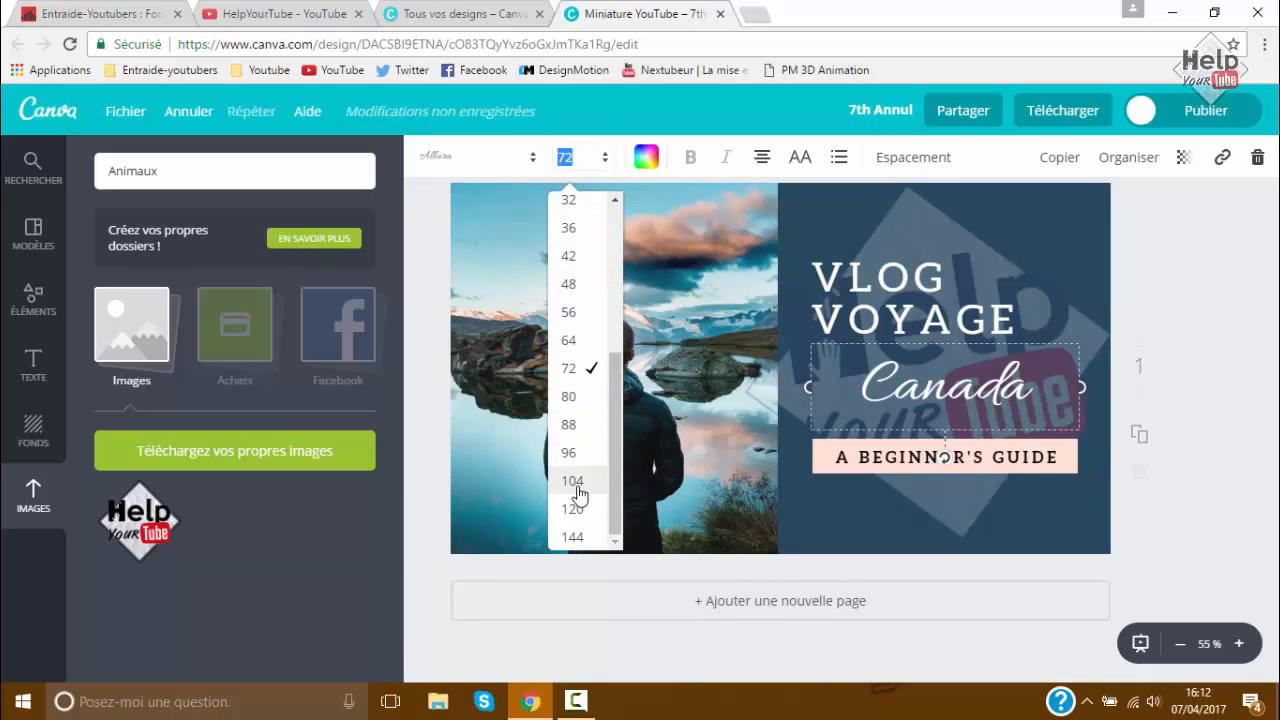
click(572, 481)
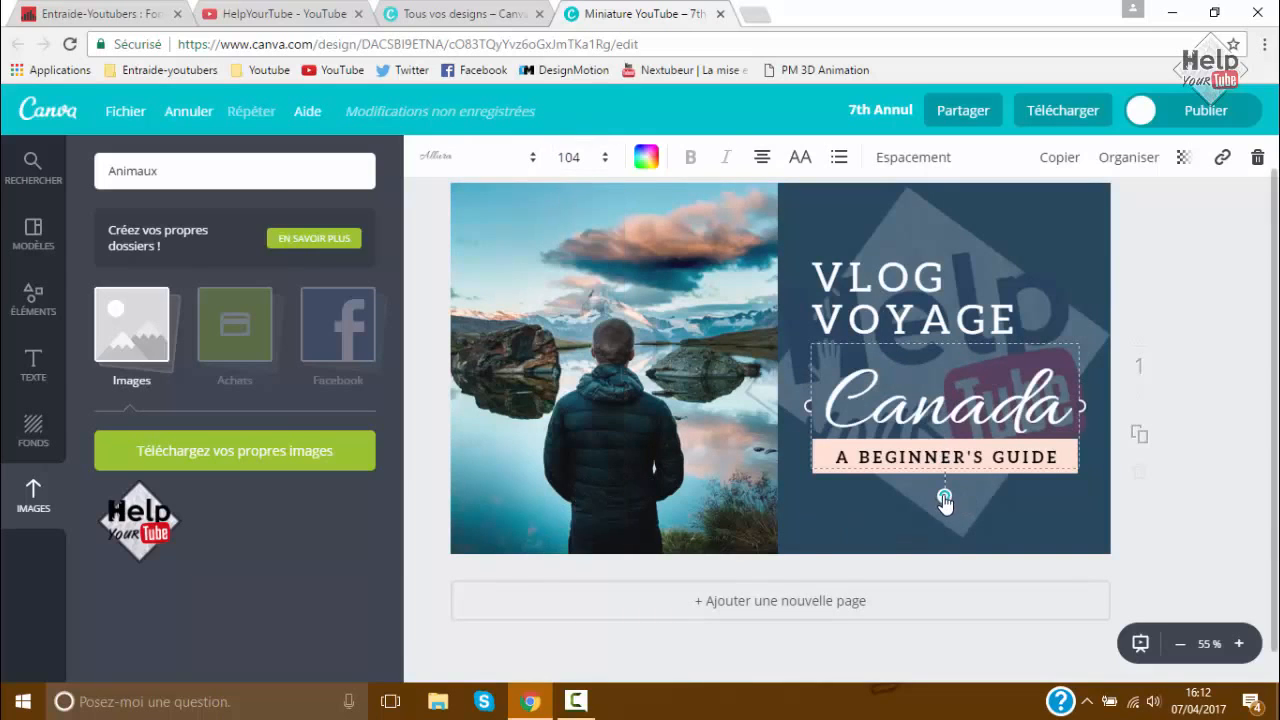
Step: Tilt the Canada heading slightly counterclockwise and colour it turquoise from the default palette
drag(944, 500, 955, 500)
click(646, 157)
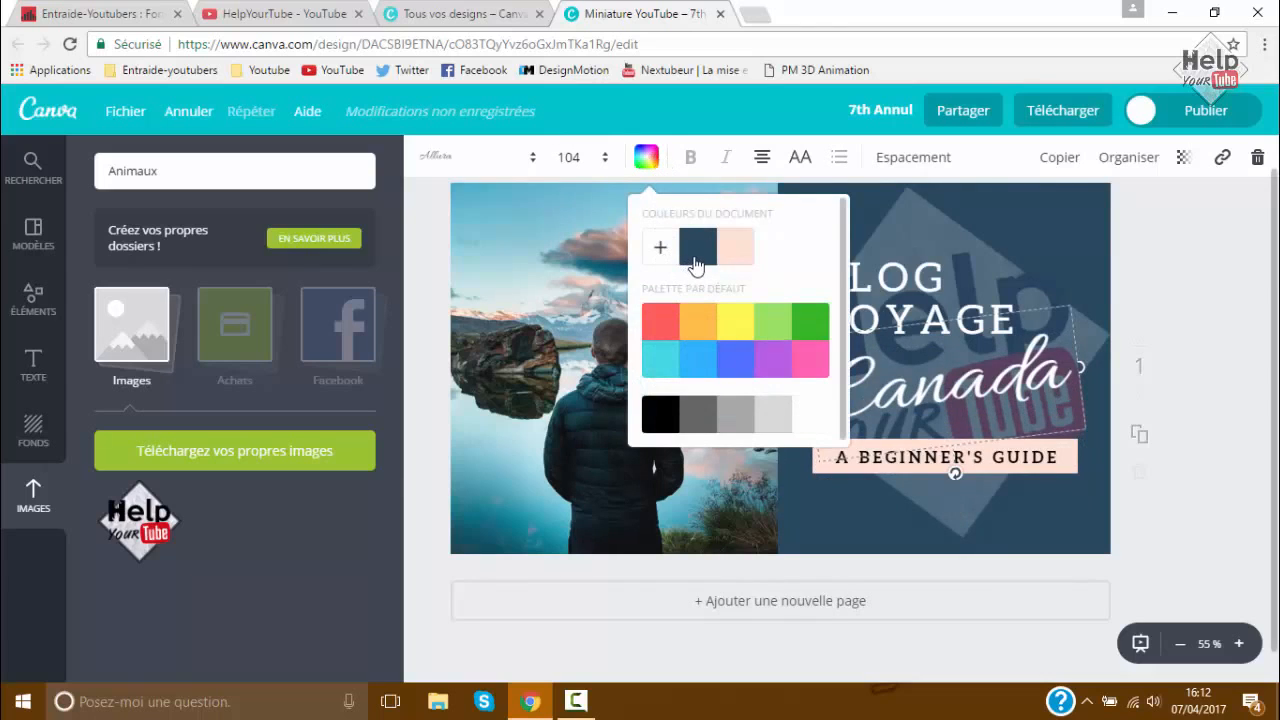
click(695, 259)
click(667, 338)
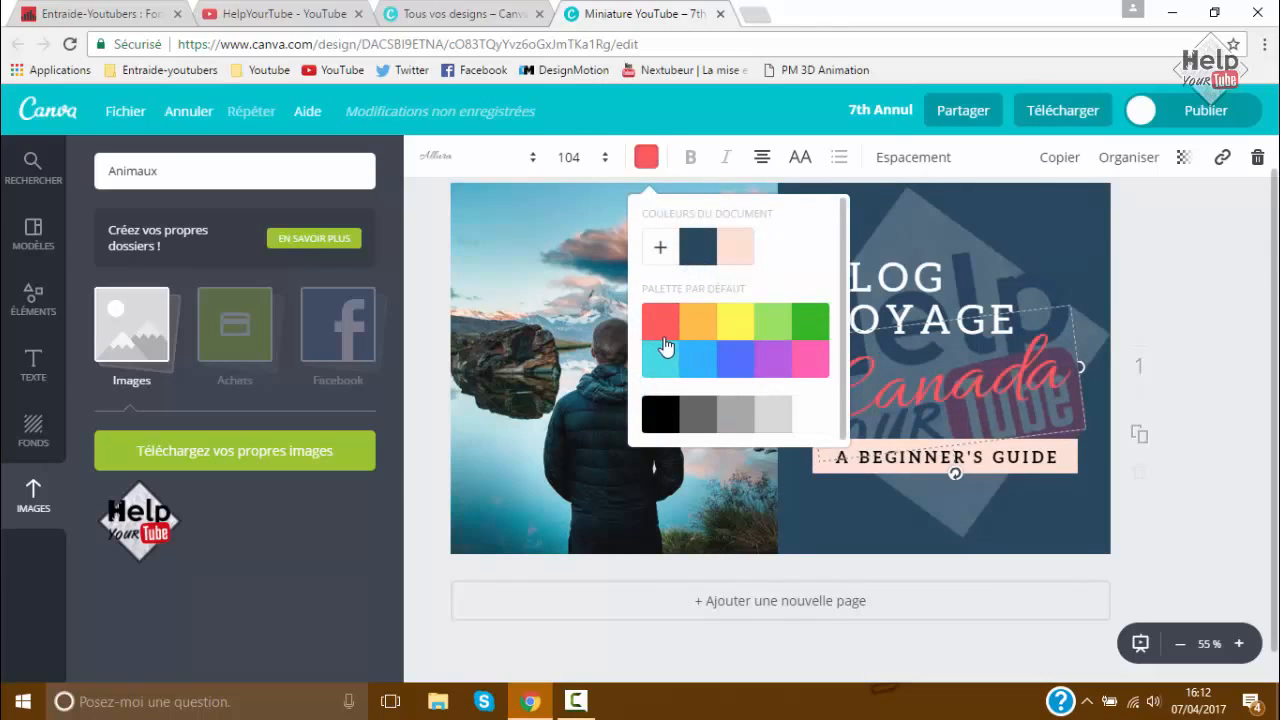
click(662, 360)
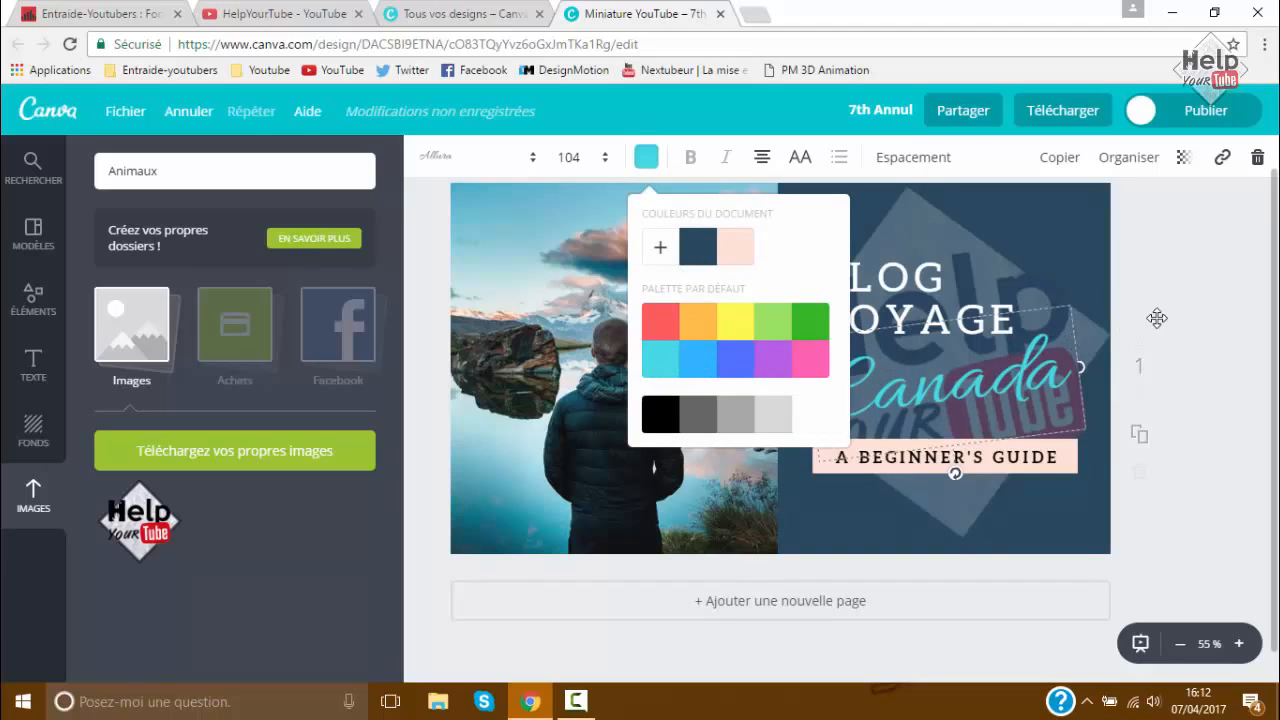
click(650, 160)
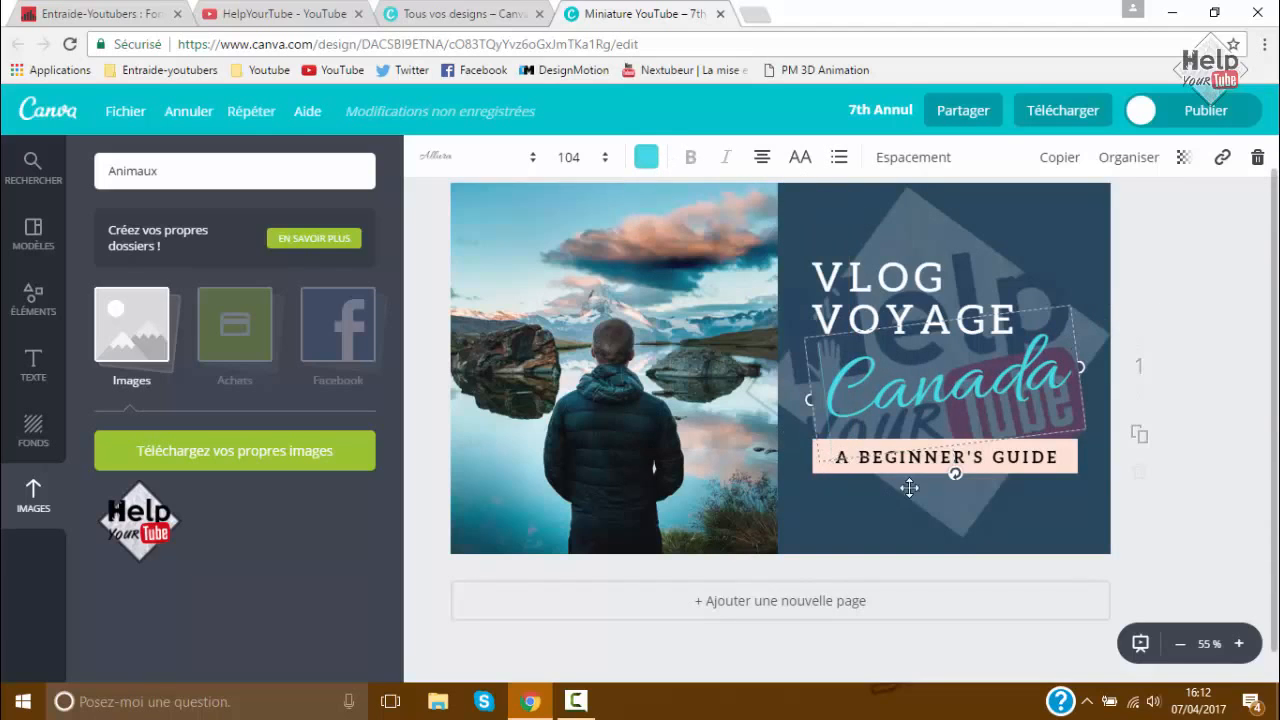
Step: Replace the "A Beginner's Guide" banner text with "AVEC HELPYOURTUBE"
click(1062, 456)
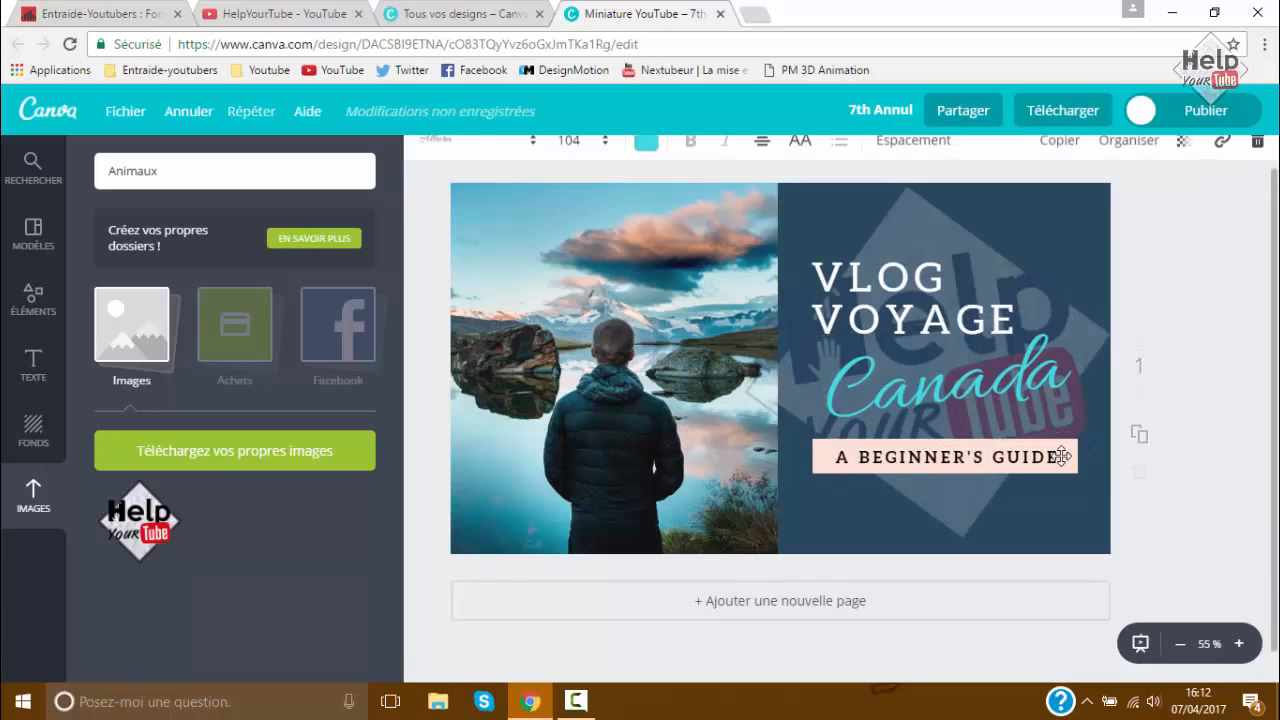
drag(1055, 456, 831, 454)
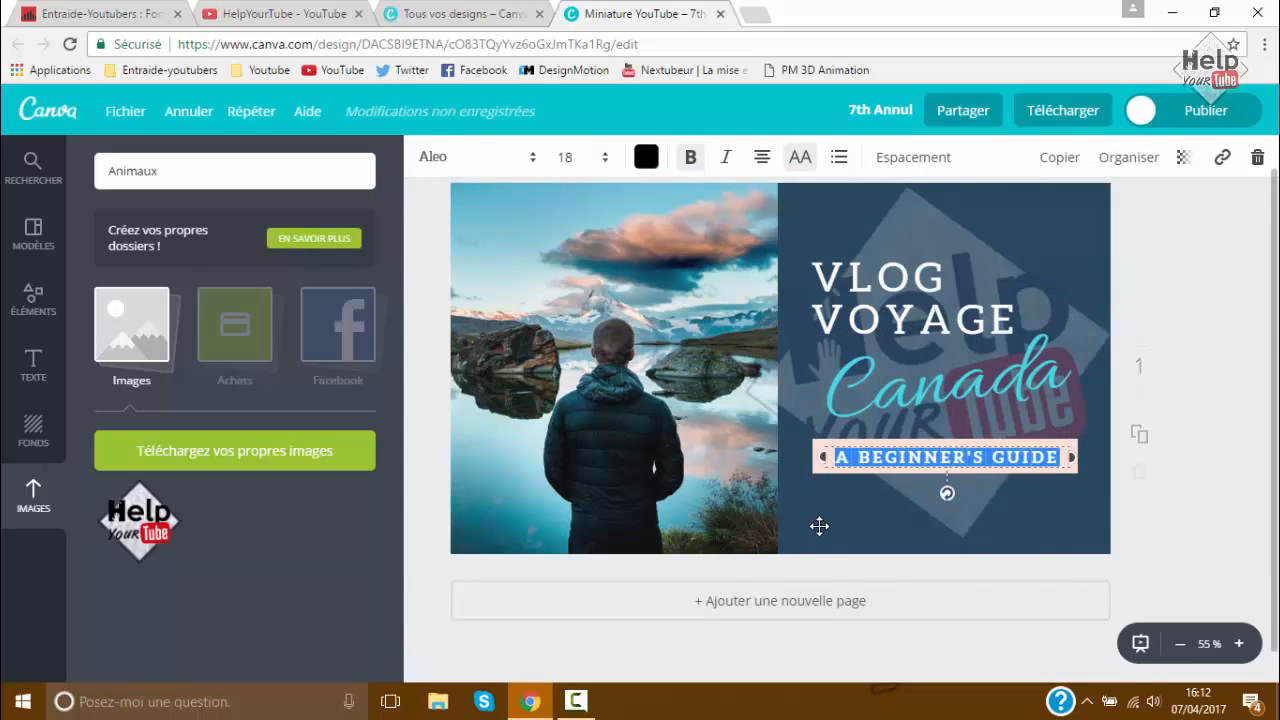
text(AVEC )
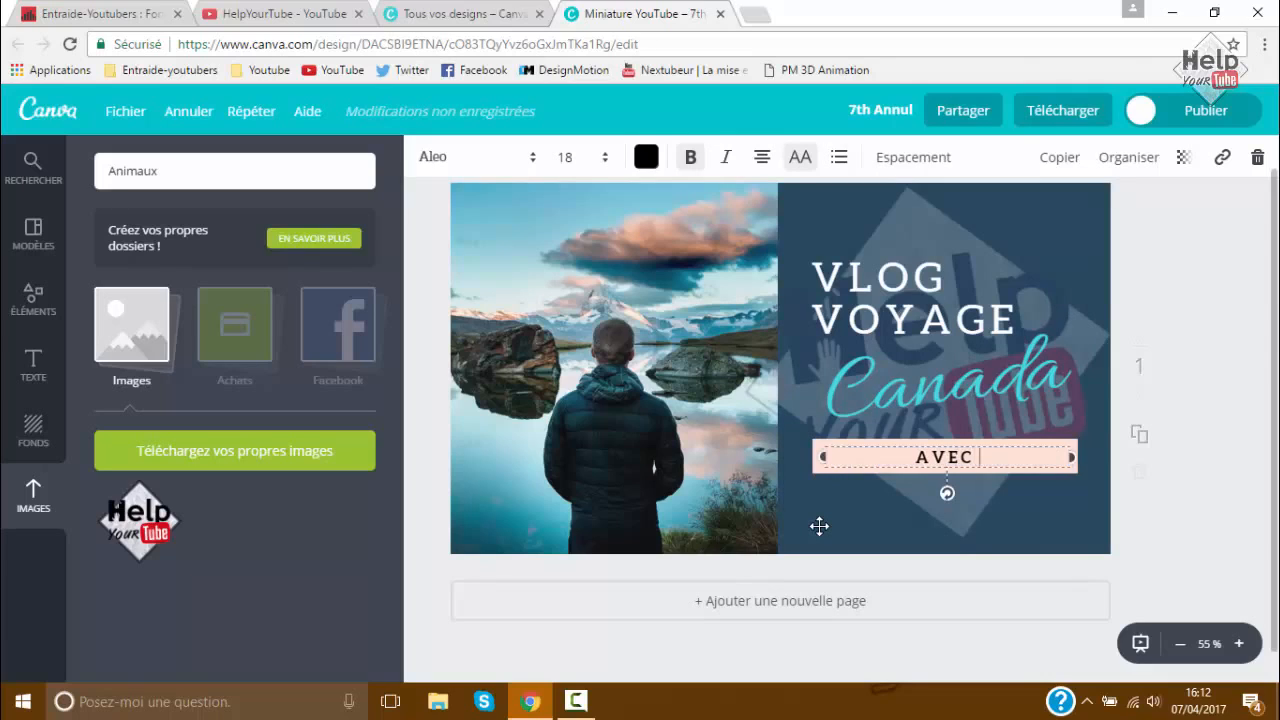
text(HEL)
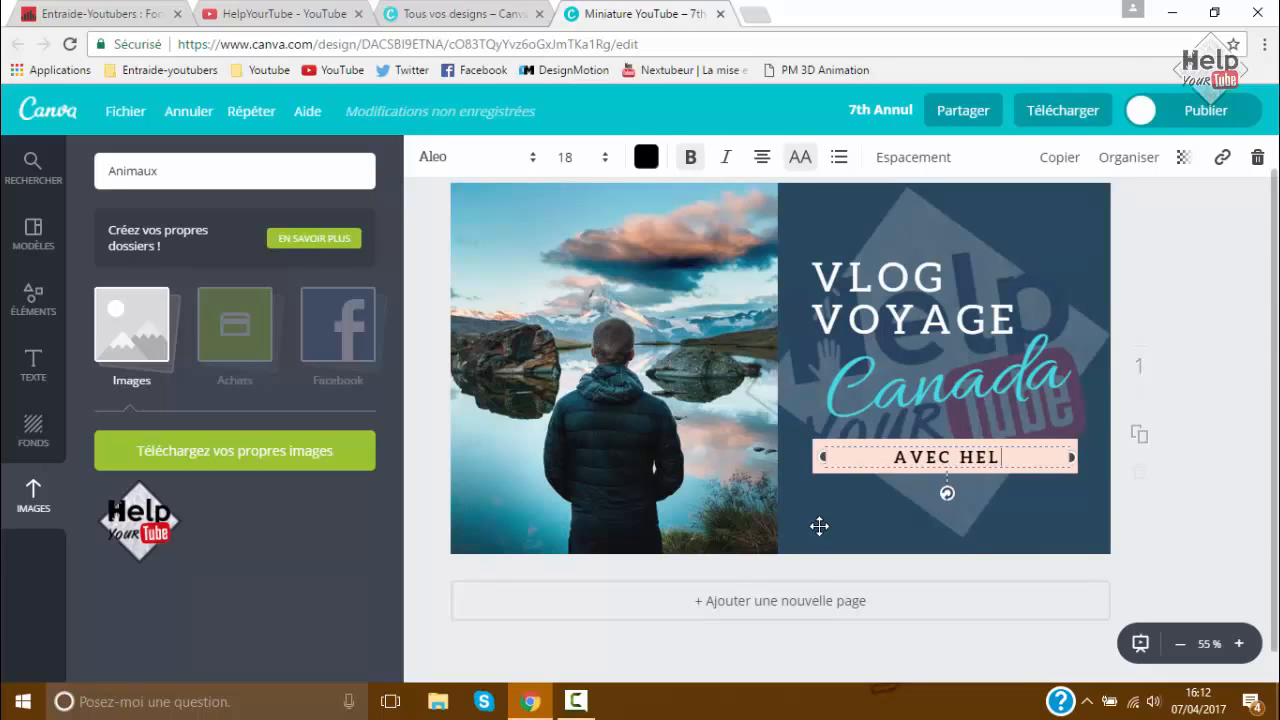
text(PYOUR)
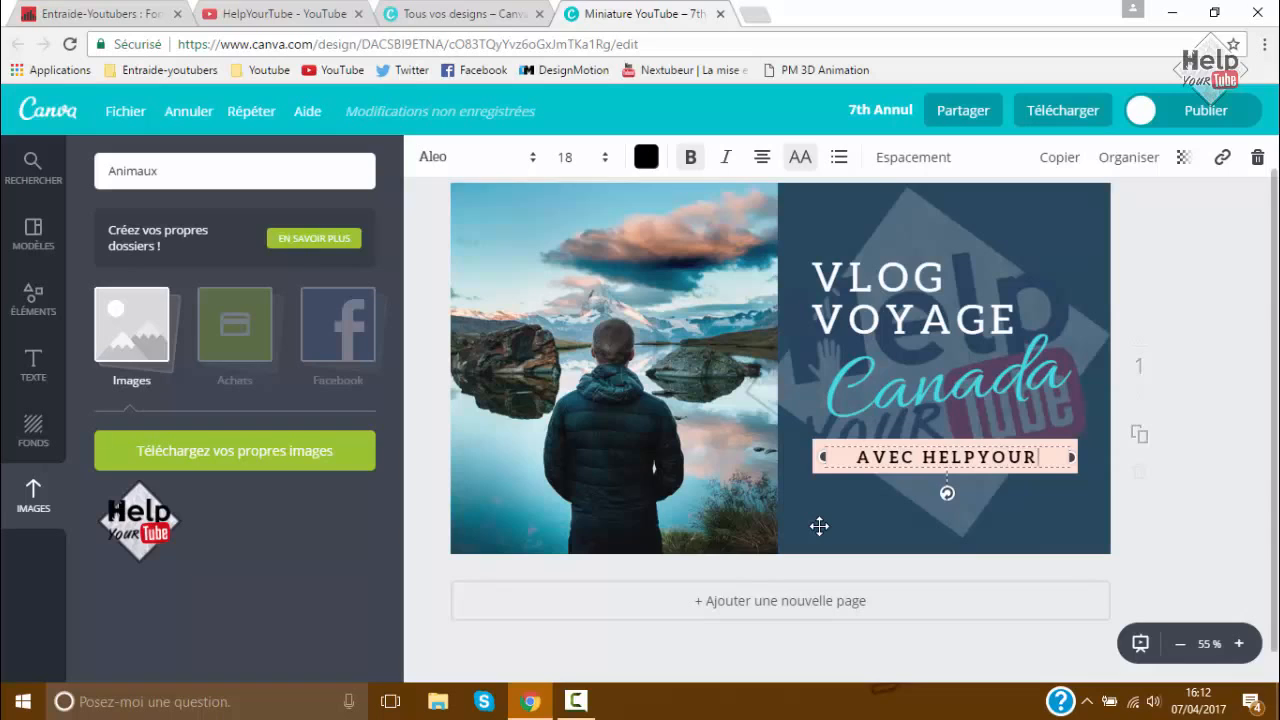
text(TUBE)
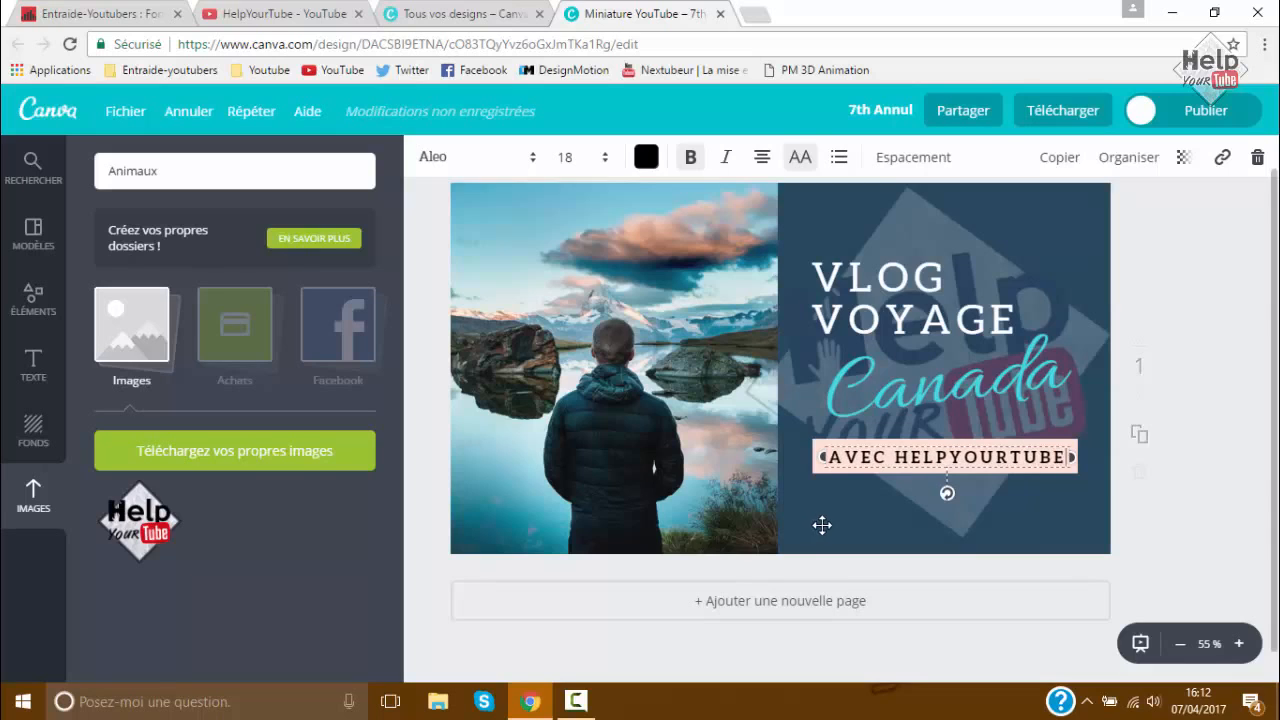
click(1212, 468)
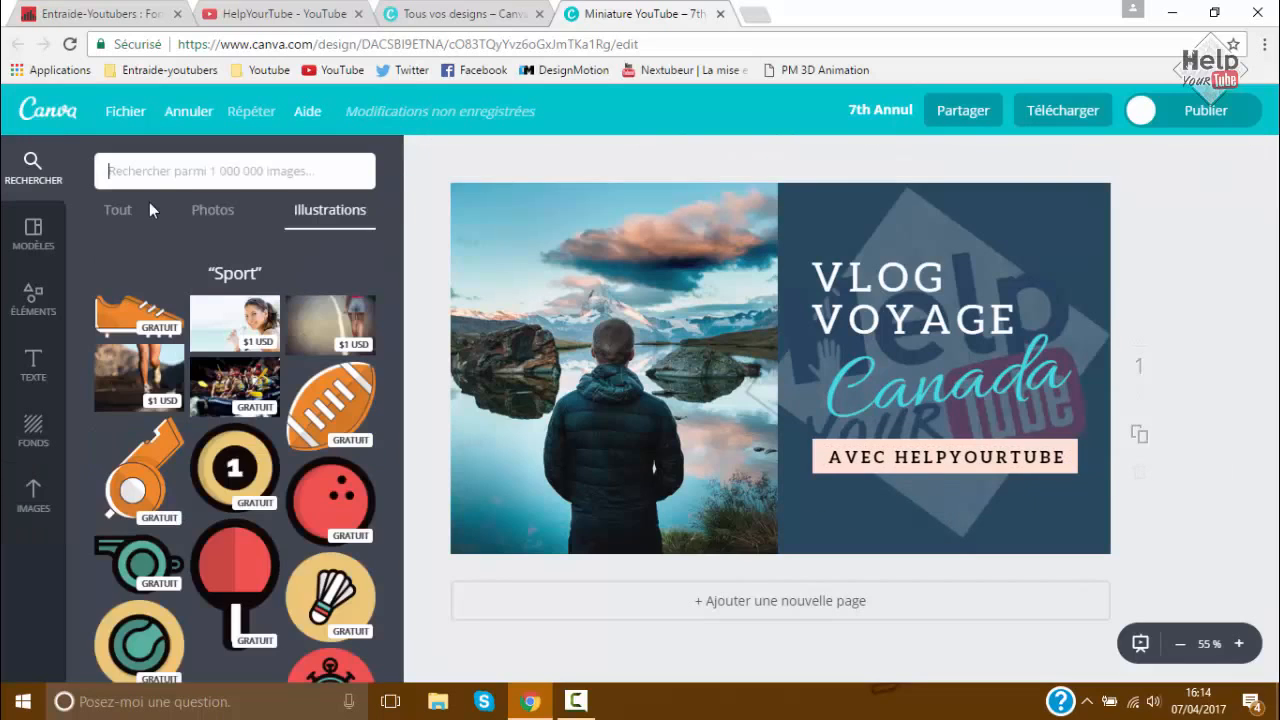
Step: Search the illustrations for "Appareil photo" and place the free black camera, enlarged, in the upper-left corner of the lake photo
text(A)
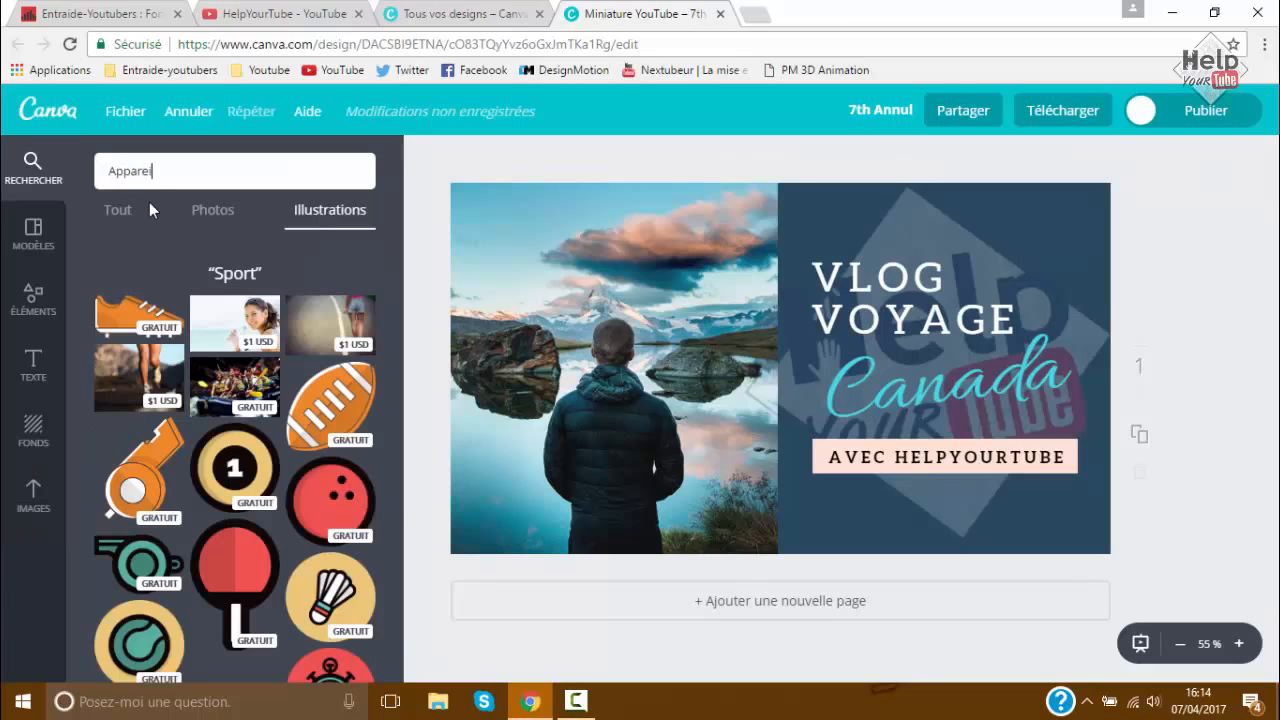
text(ppareil photo)
key(Return)
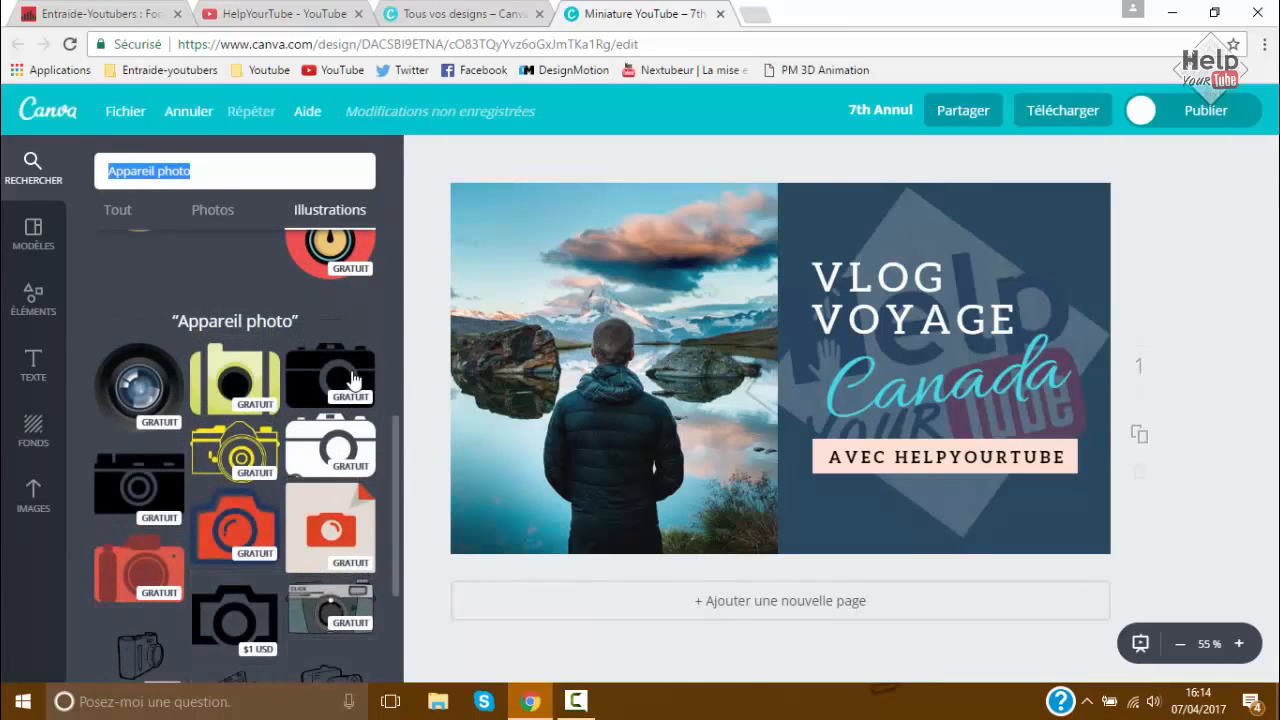
click(352, 380)
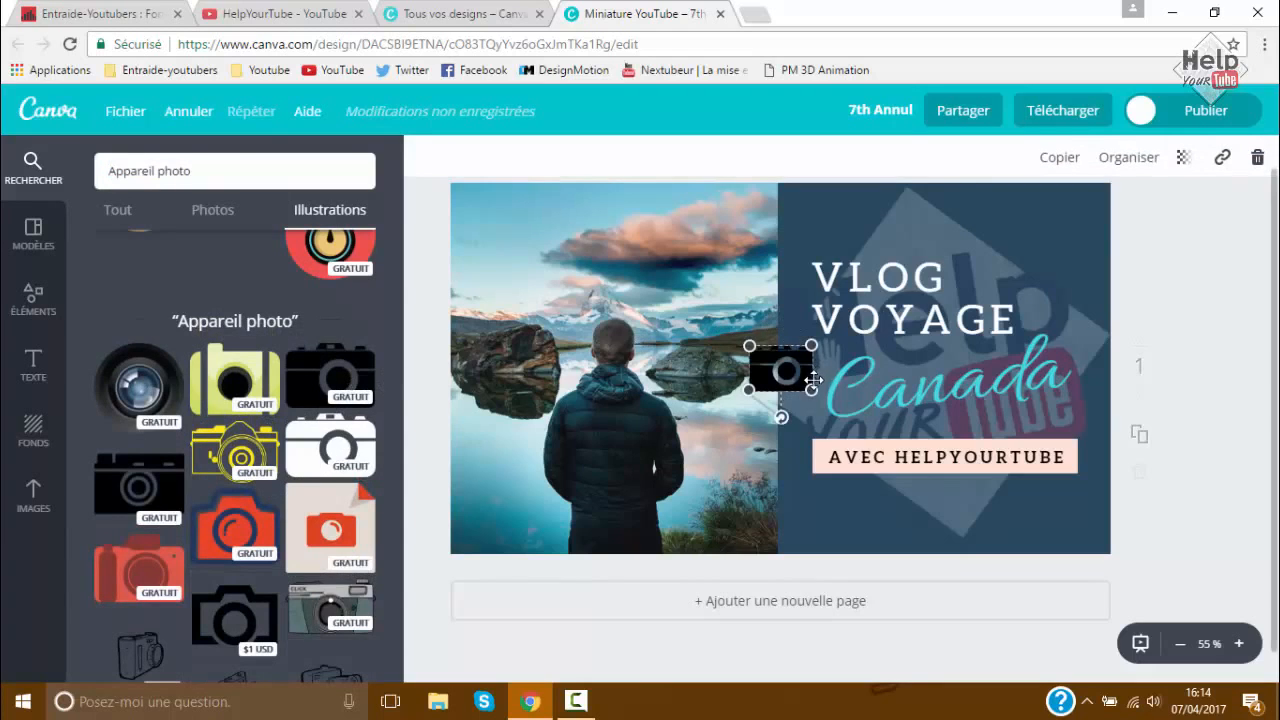
drag(815, 392, 541, 244)
drag(528, 246, 539, 253)
click(417, 280)
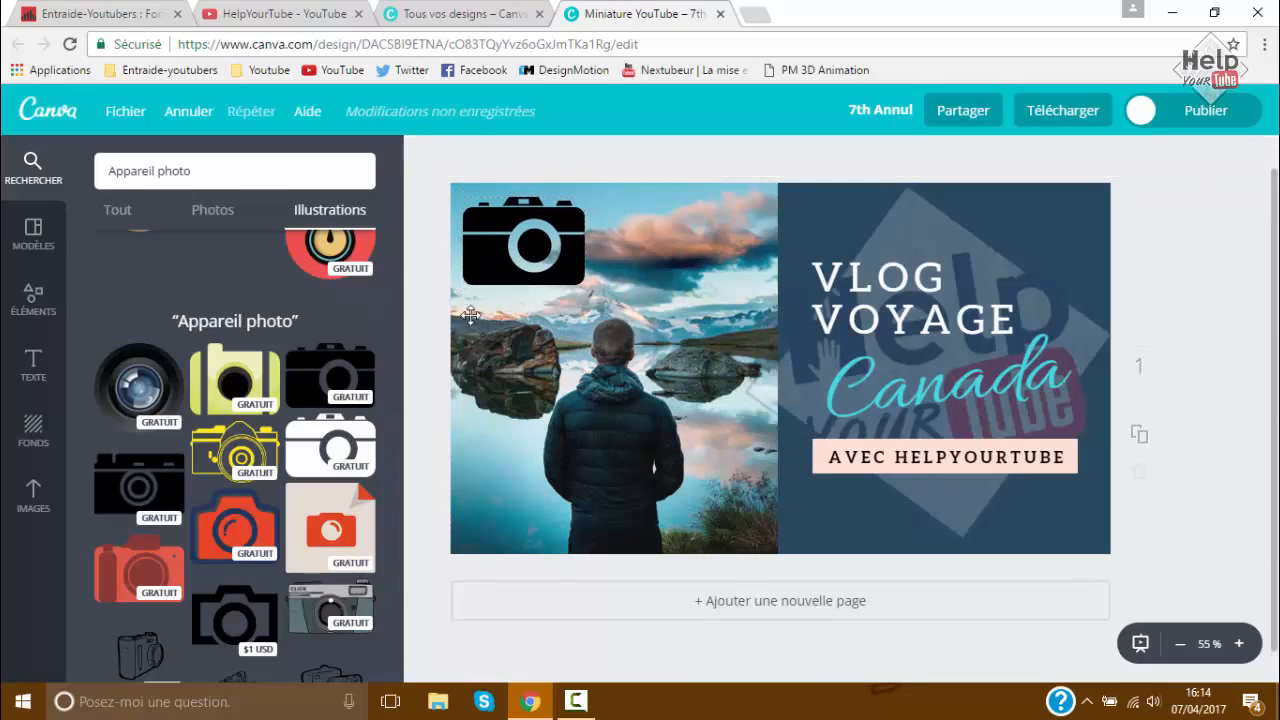